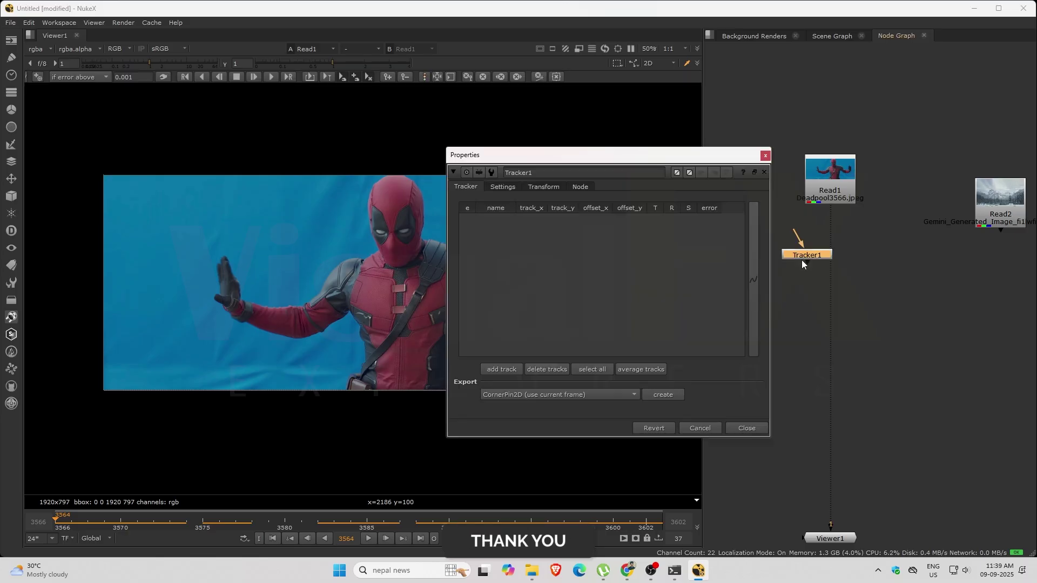
# - Add a track at about x 418, y 556 on the blue screen above the raised hand and track it forward
pyautogui.click(505, 369)
pyautogui.moveTo(362, 282); pyautogui.dragTo(217, 239)
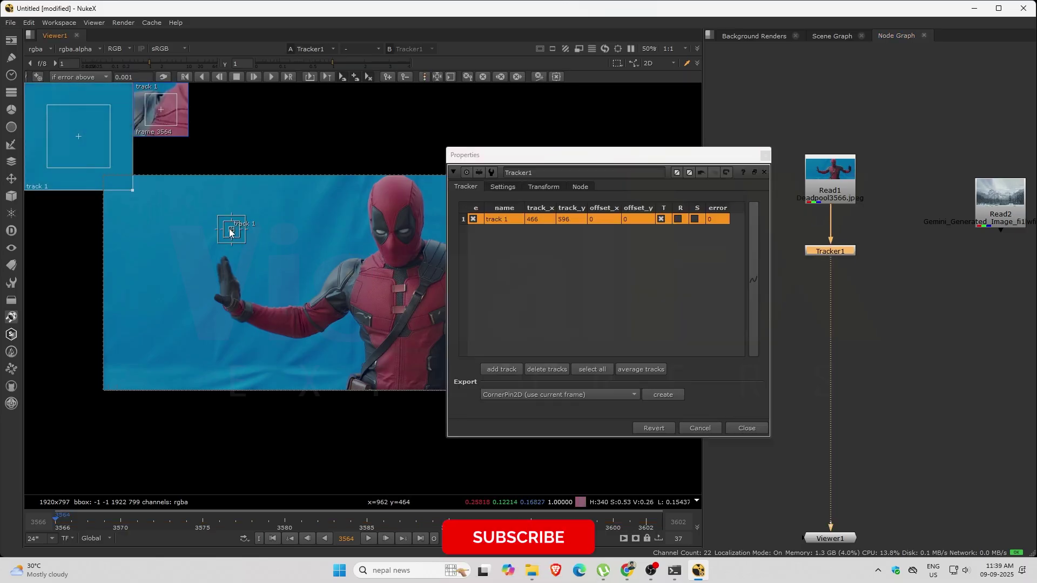
pyautogui.click(269, 77)
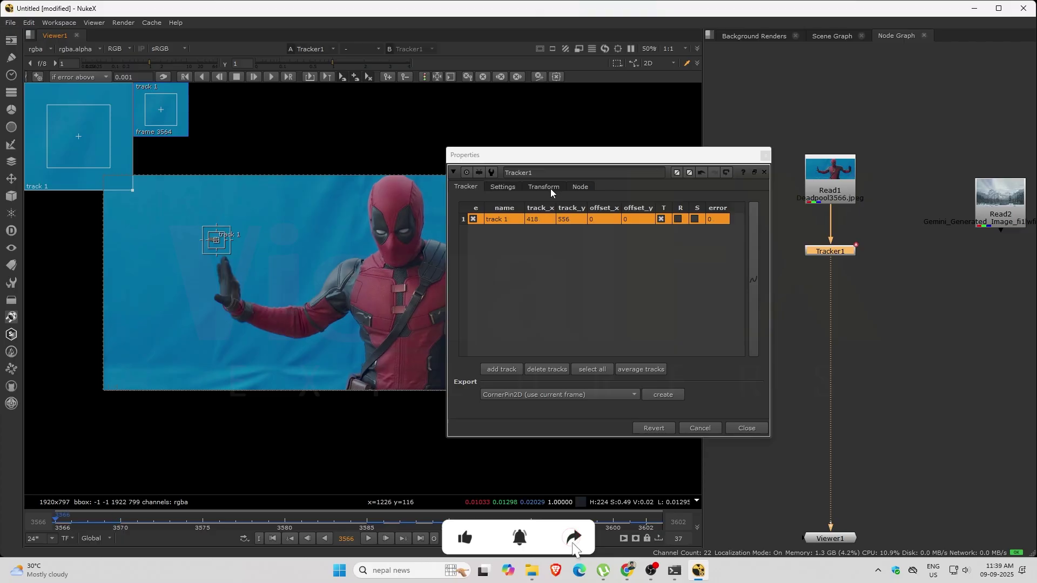
# - View the tracker's transform options, then set Tracker1 aside, disconnected, above Read2 and shift Read1 slightly down
pyautogui.click(545, 187)
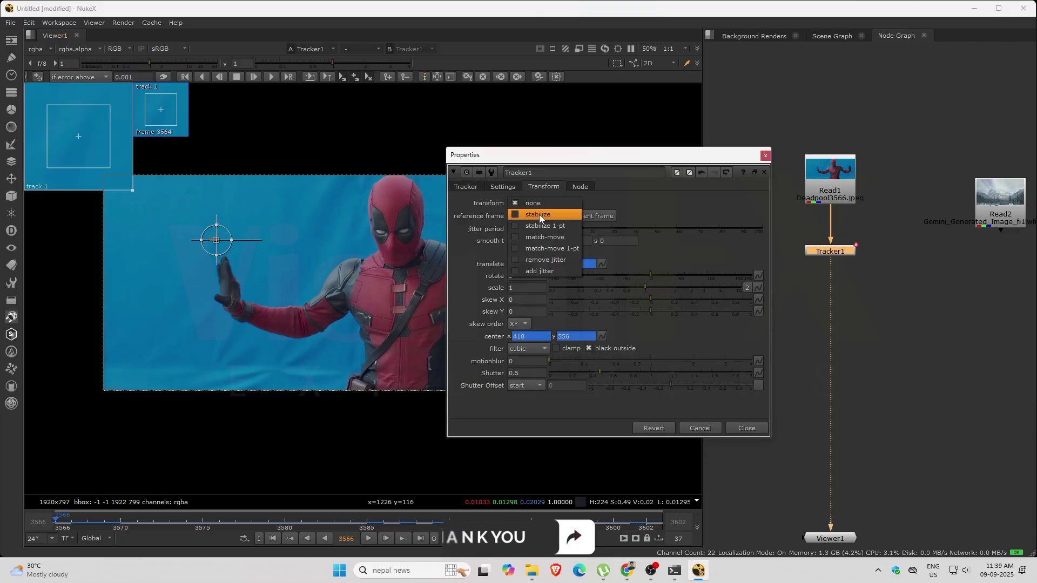
pyautogui.click(765, 156)
pyautogui.moveTo(834, 252); pyautogui.dragTo(974, 106)
pyautogui.moveTo(844, 196); pyautogui.dragTo(844, 213)
# - Add a Reduce Noise v4 node after Read1 and start preparing its noise profile
pyautogui.click(812, 259)
pyautogui.press('Tab')
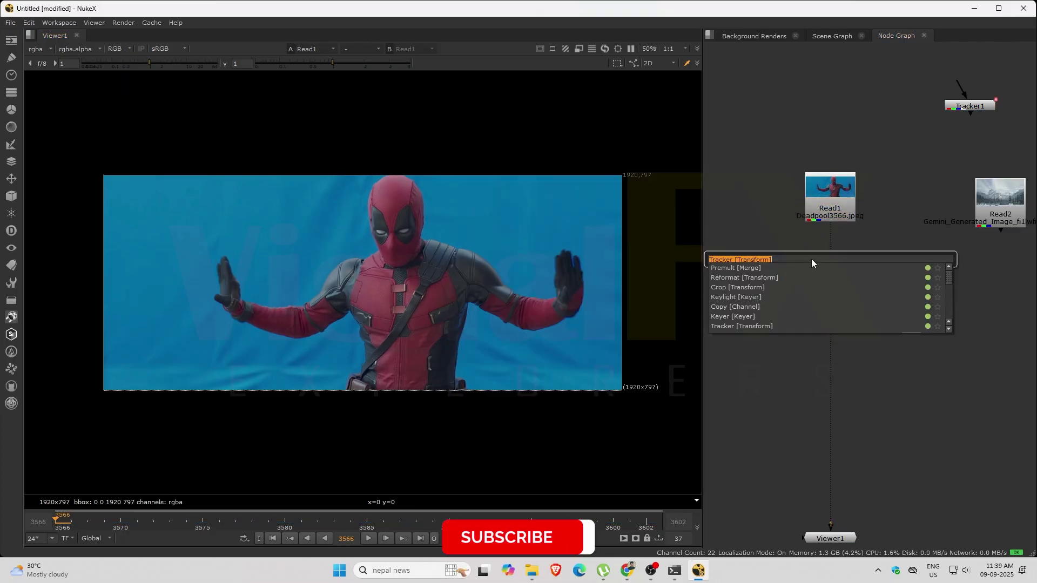
pyautogui.write('reduce')
pyautogui.press('Return')
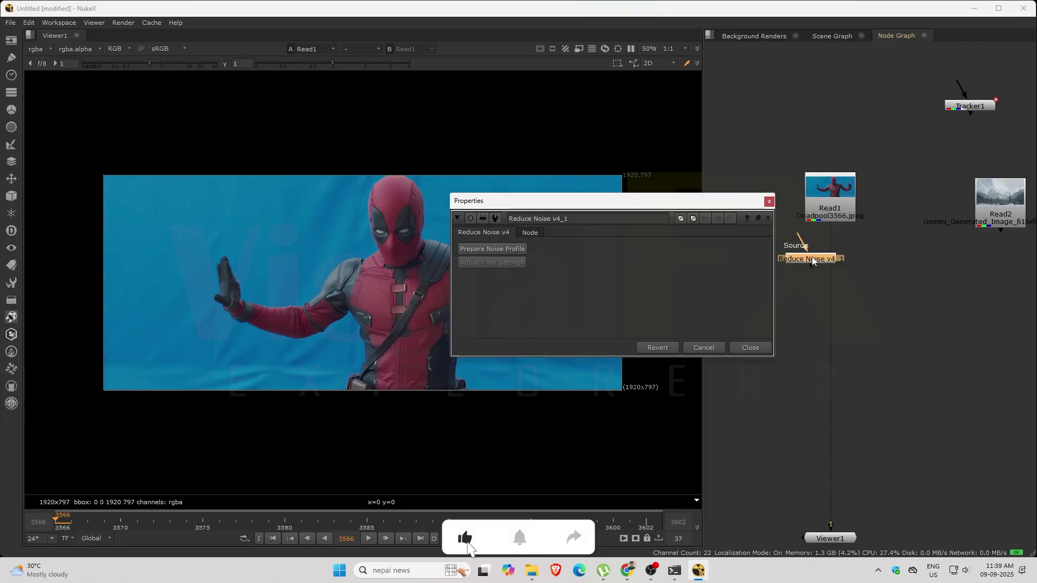
pyautogui.click(489, 248)
pyautogui.press('Return')
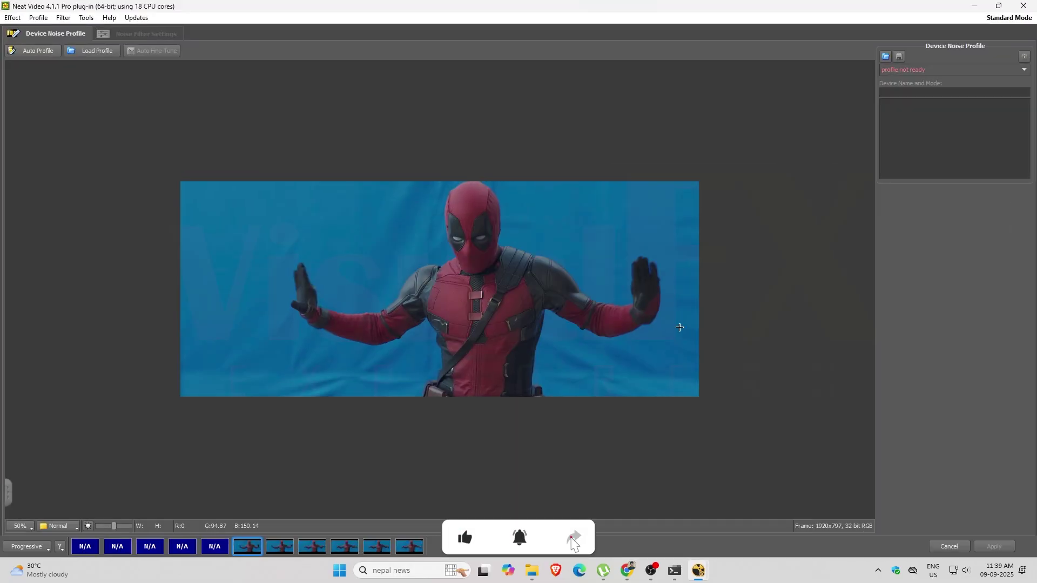
# - Generate an automatic noise profile for the plate and apply it
pyautogui.click(13, 50)
pyautogui.click(580, 326)
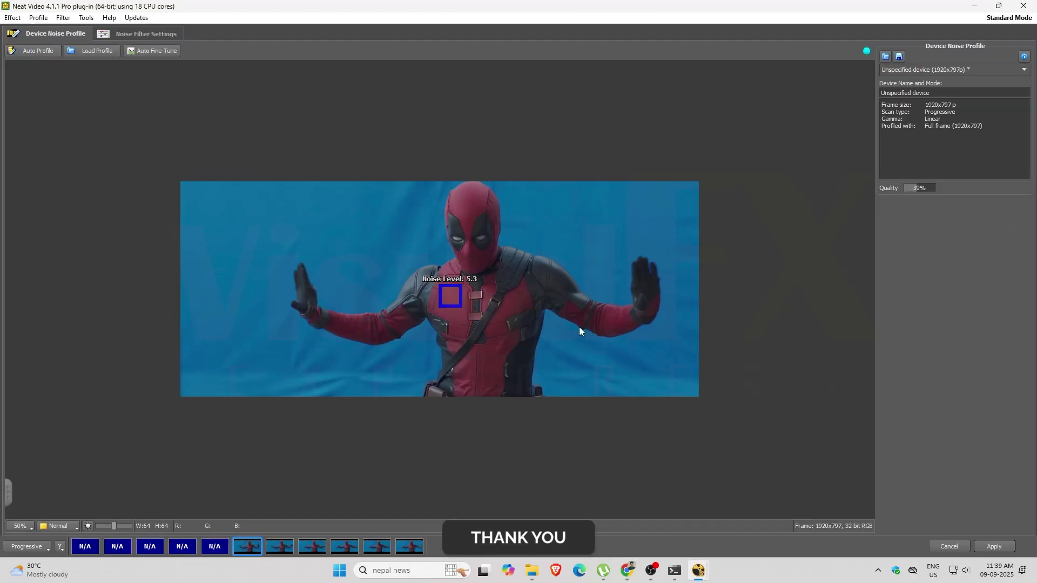
pyautogui.click(994, 547)
# - Duplicate the Reduce Noise node directly after the first one and close its properties
pyautogui.hotkey('ctrl', 'c')
pyautogui.hotkey('ctrl', 'v')
pyautogui.click(770, 201)
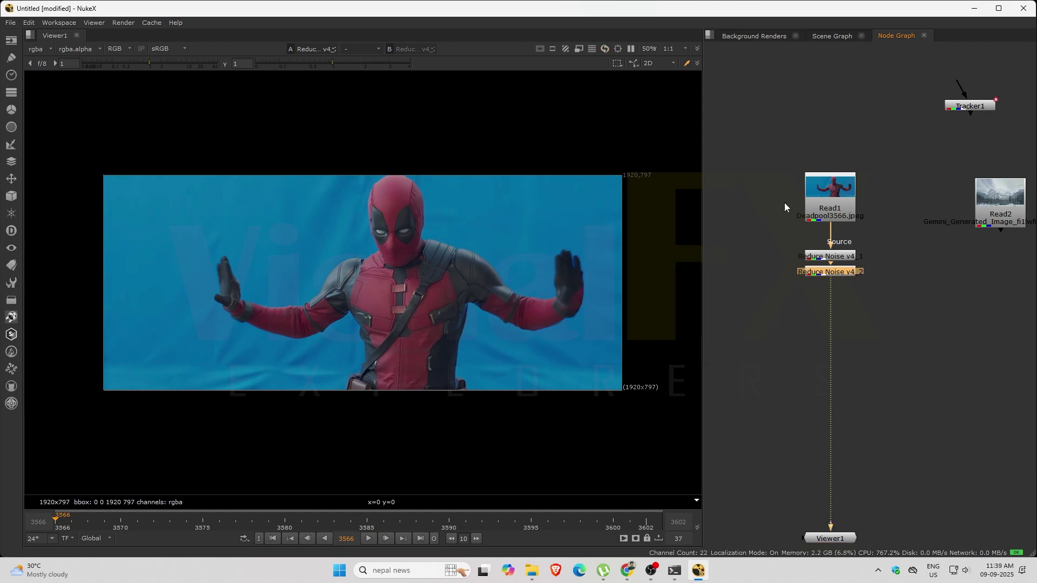
# - Move Read1 and both Reduce Noise nodes higher in the node graph and go to frame 3602
pyautogui.moveTo(789, 144); pyautogui.dragTo(935, 376)
pyautogui.moveTo(837, 178); pyautogui.dragTo(837, 68)
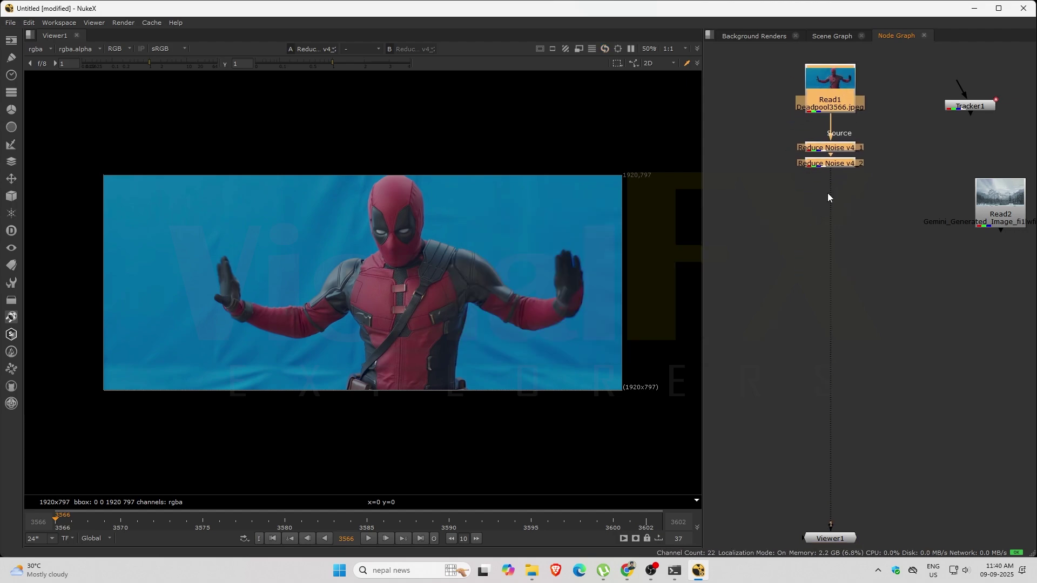
pyautogui.moveTo(75, 531); pyautogui.dragTo(402, 531)
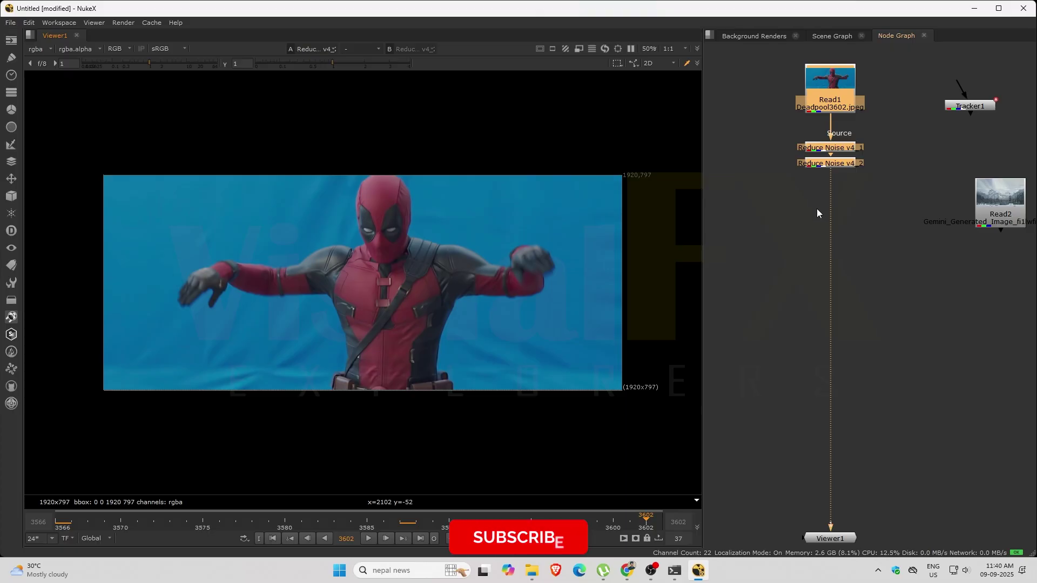
pyautogui.click(802, 231)
pyautogui.press('Tab')
pyautogui.write('pri')
pyautogui.press('Return')
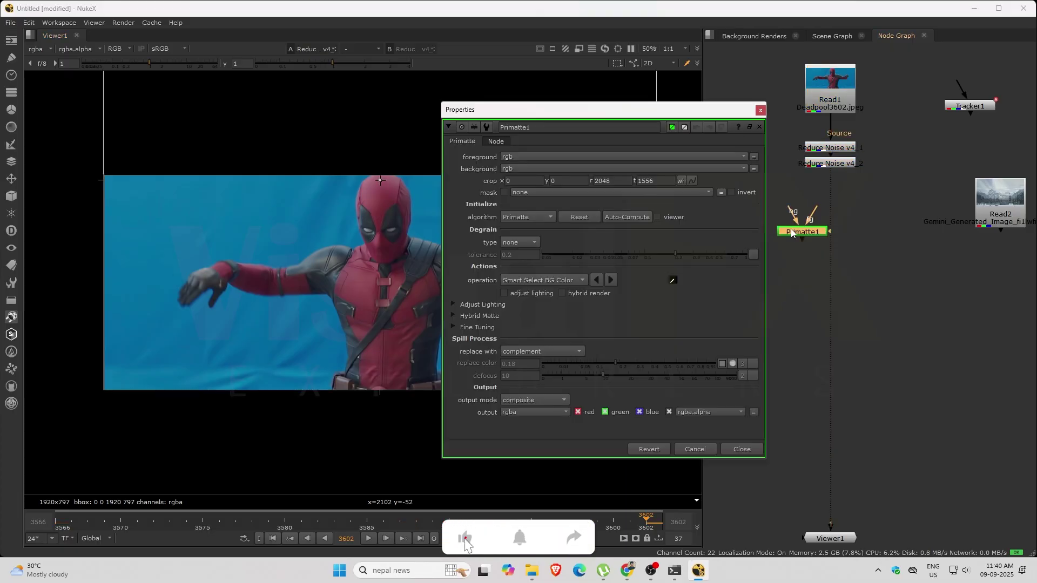
pyautogui.press('Delete')
# - Set the project's full size format to 1920x797
pyautogui.press('s')
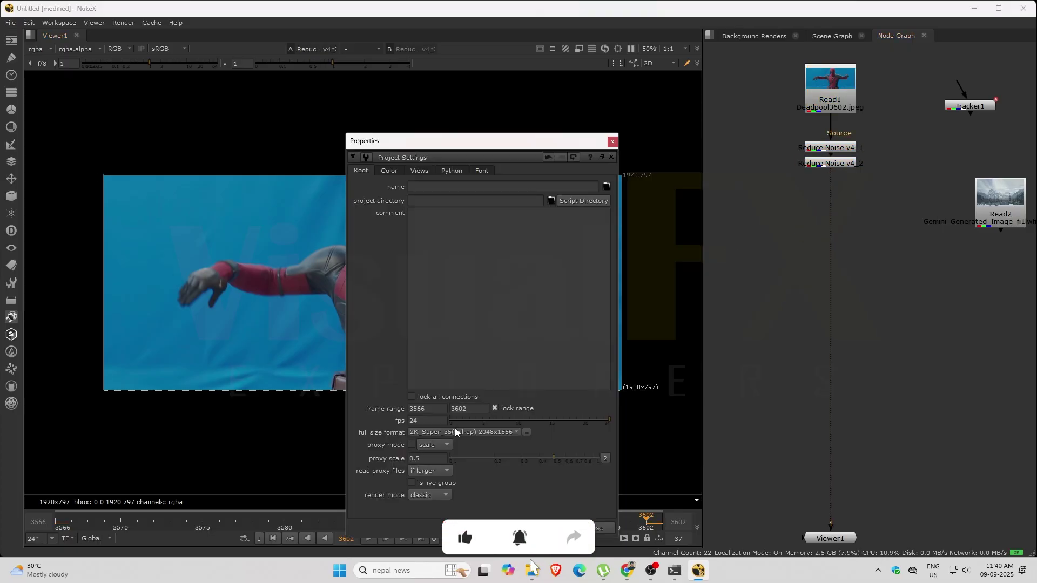
pyautogui.click(456, 432)
pyautogui.click(523, 378)
pyautogui.click(613, 143)
# - Insert a Primatte node between the second Reduce Noise node and the viewer, and auto-compute the key
pyautogui.press('Tab')
pyautogui.write('pri')
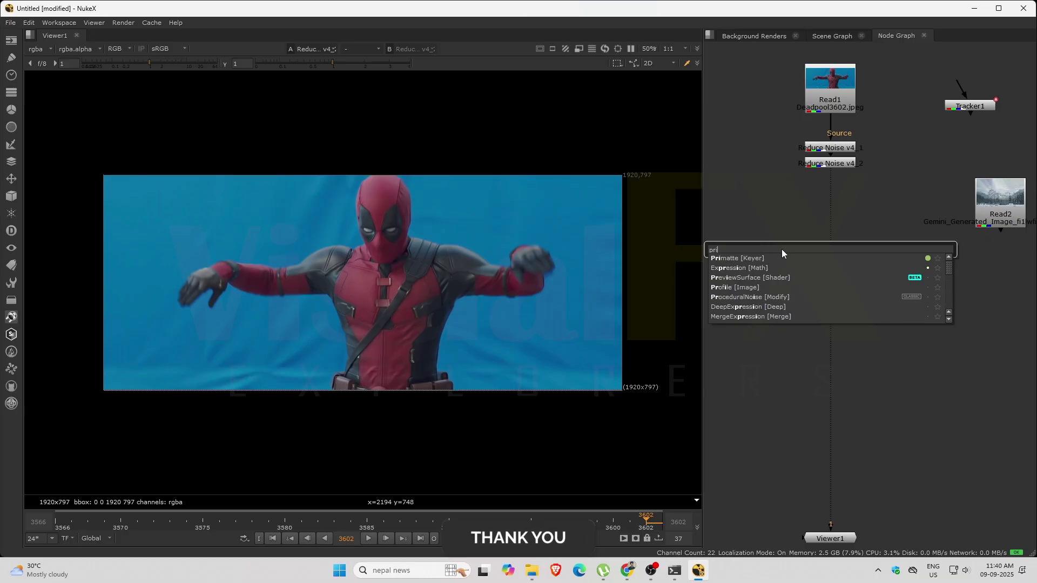
pyautogui.press('Return')
pyautogui.moveTo(827, 250); pyautogui.dragTo(839, 250)
pyautogui.click(627, 218)
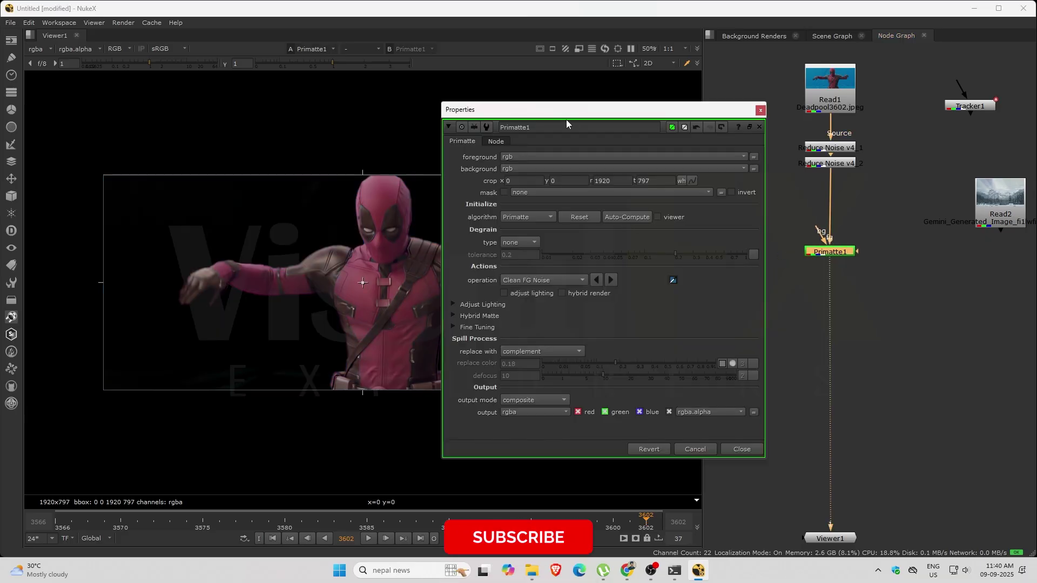
# - Show the alpha and sample the grey background patches around the figure with Primatte's Clean BG Noise operation
pyautogui.moveTo(565, 112); pyautogui.dragTo(684, 135)
pyautogui.press('a')
pyautogui.click(675, 304)
pyautogui.click(675, 292)
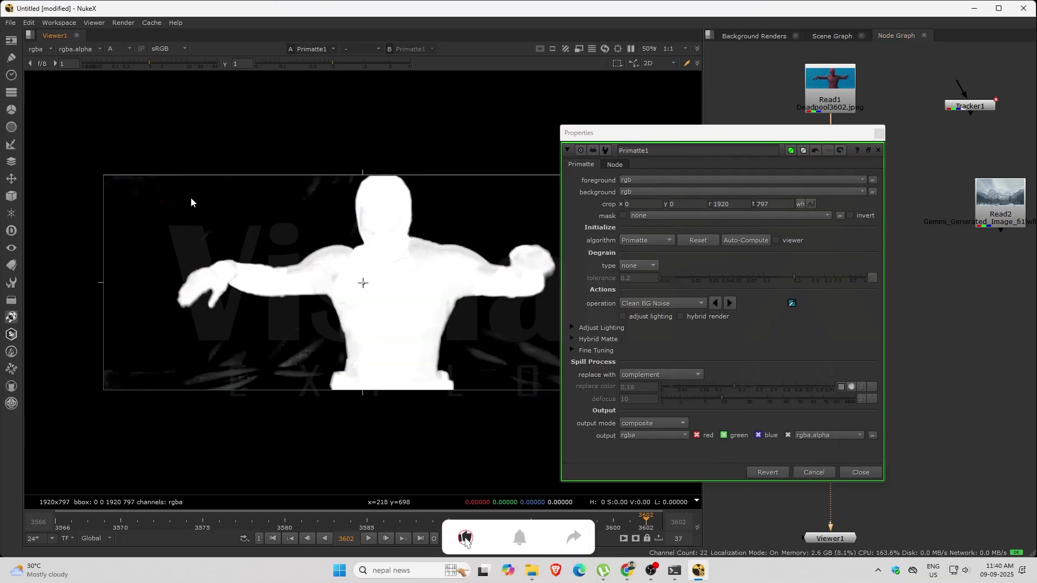
pyautogui.moveTo(320, 182); pyautogui.dragTo(342, 186)
pyautogui.moveTo(190, 357); pyautogui.dragTo(252, 390)
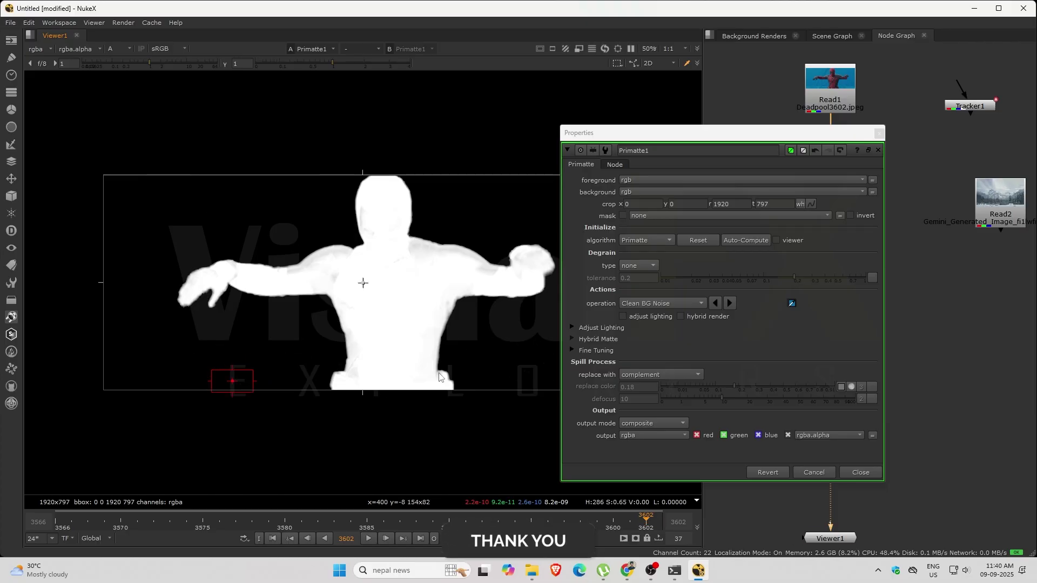
pyautogui.moveTo(502, 346); pyautogui.dragTo(342, 333)
pyautogui.moveTo(375, 319); pyautogui.dragTo(412, 341)
pyautogui.moveTo(342, 183); pyautogui.dragTo(390, 193)
pyautogui.click(660, 304)
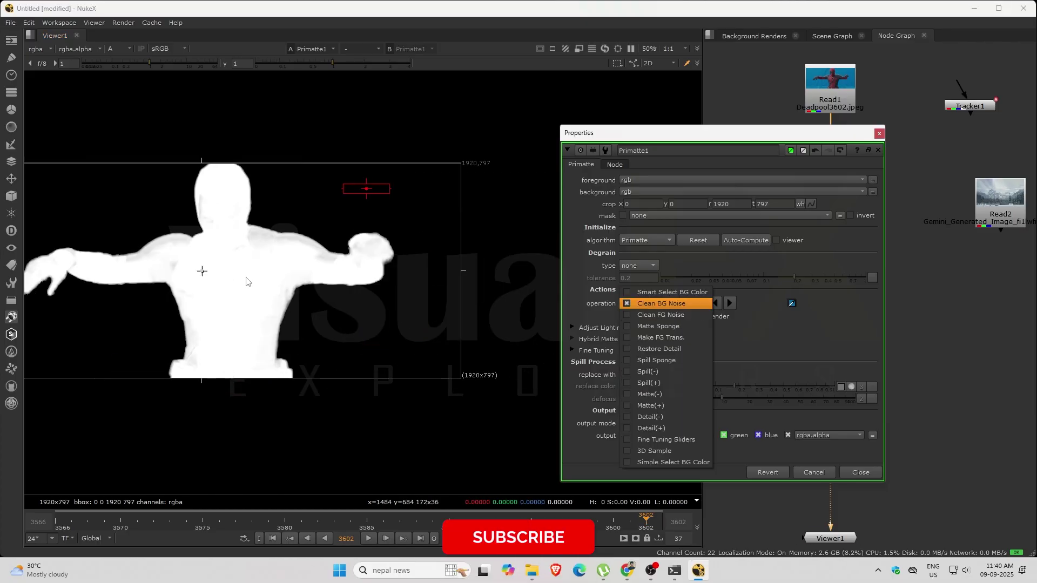
pyautogui.moveTo(218, 253); pyautogui.dragTo(180, 261)
pyautogui.hotkey('ctrl', 'z')
# - Switch Primatte to Clean FG Noise and sample the figure's torso and head until the matte is solid white
pyautogui.click(662, 303)
pyautogui.click(660, 313)
pyautogui.moveTo(258, 246); pyautogui.dragTo(272, 257)
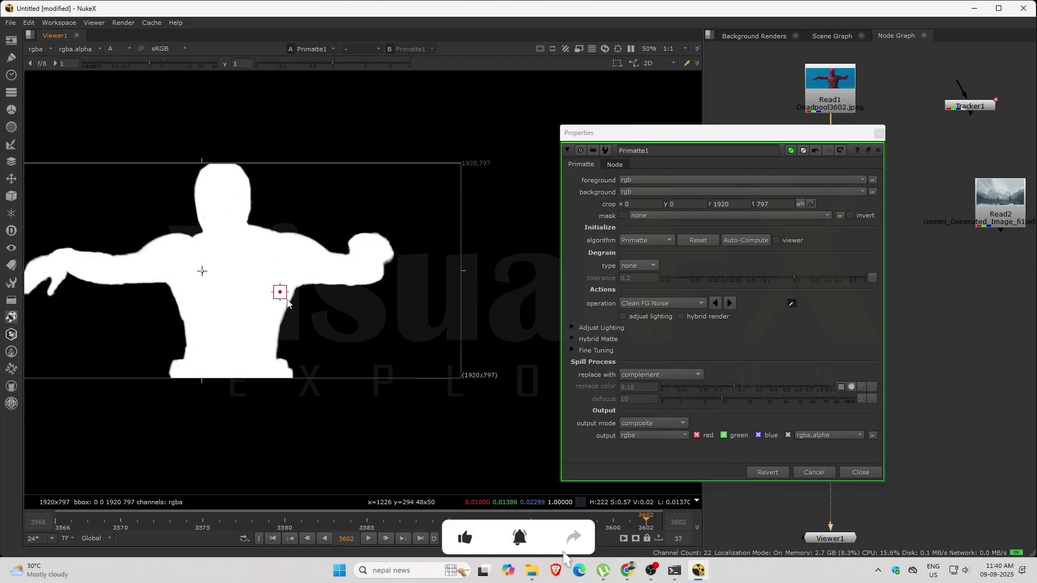
pyautogui.moveTo(224, 209); pyautogui.dragTo(203, 218)
pyautogui.scroll(-1, 234, 312)
pyautogui.moveTo(235, 342); pyautogui.dragTo(268, 358)
# - Examine the key in colour and alpha at several earlier frames, ending at frame 3568
pyautogui.press('a')
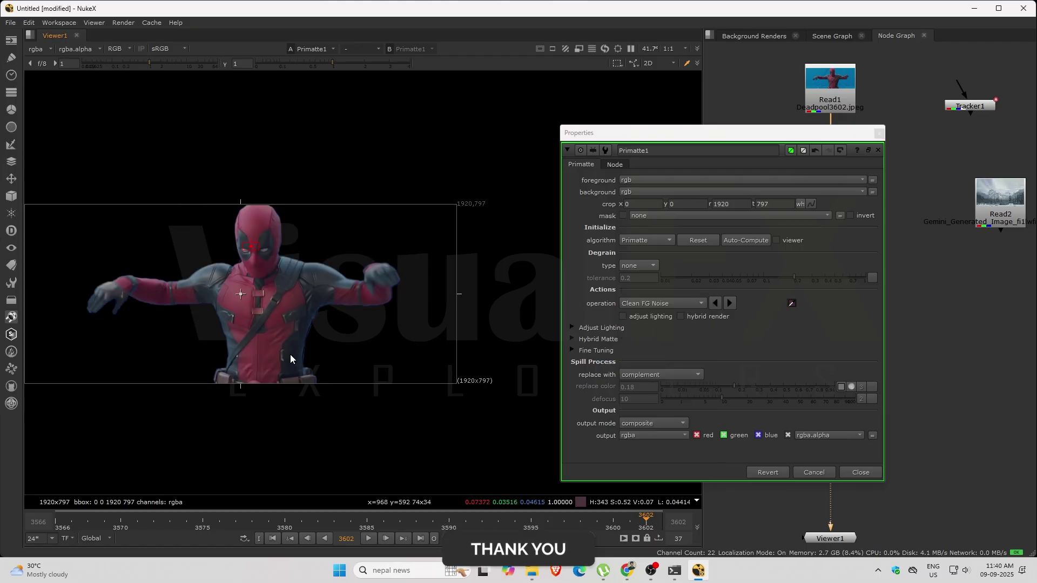
pyautogui.click(284, 520)
pyautogui.click(166, 520)
pyautogui.click(88, 520)
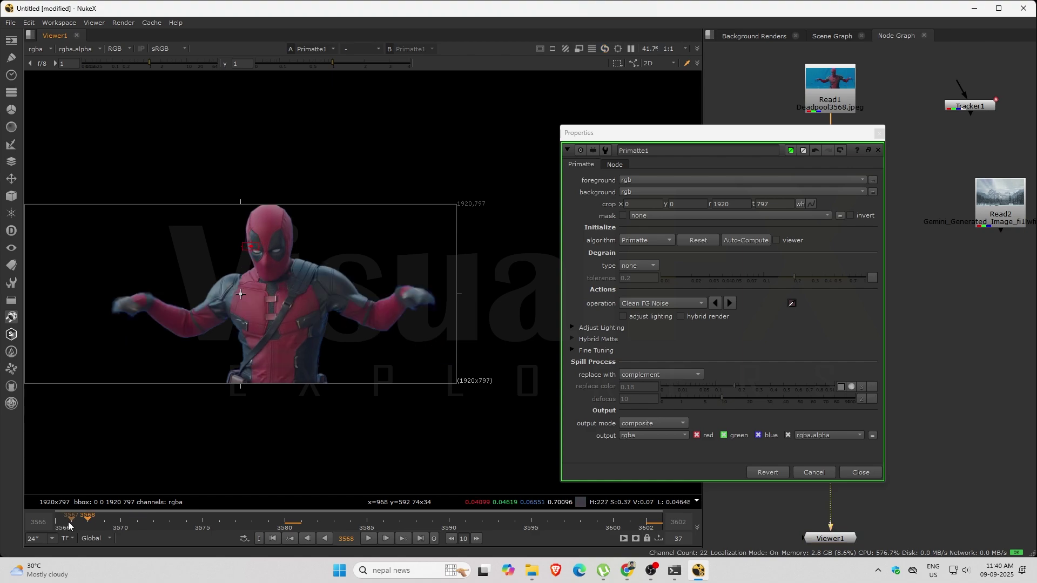
pyautogui.click(880, 134)
pyautogui.click(829, 256)
pyautogui.press('a')
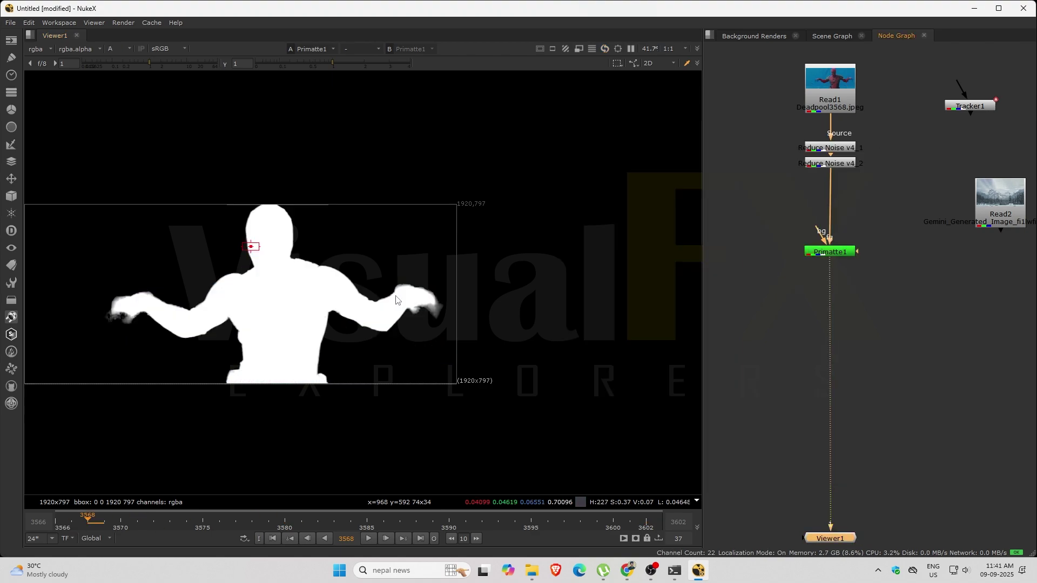
pyautogui.press('a')
pyautogui.press('a')
pyautogui.press('a')
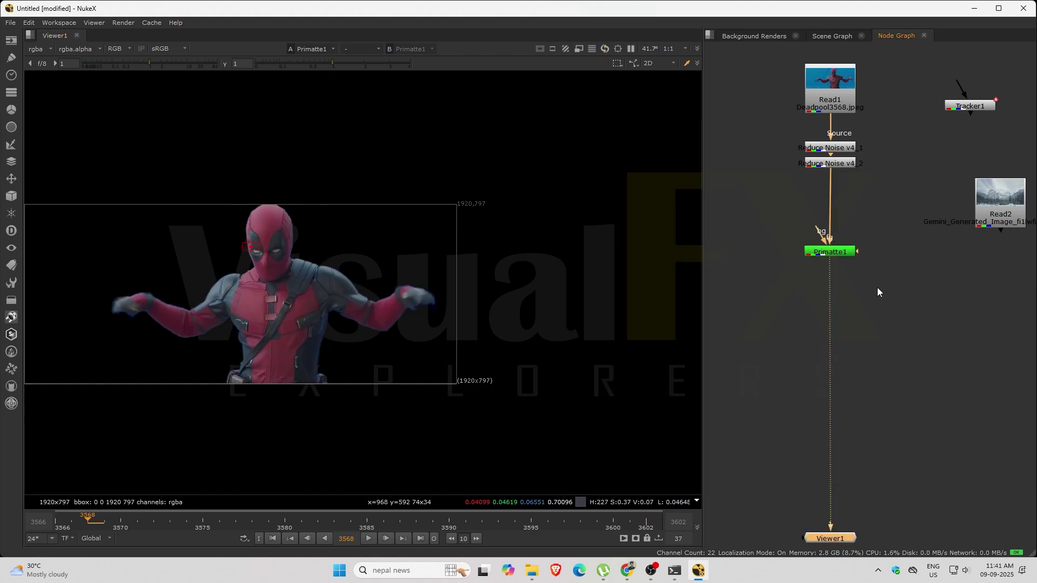
# - Add a Reformat node under Read2, fitting the mountain image to the project format, and show it in the viewer
pyautogui.scroll(-1, 878, 288)
pyautogui.moveTo(913, 333); pyautogui.dragTo(887, 369)
pyautogui.click(910, 374)
pyautogui.press('Tab')
pyautogui.write('ref')
pyautogui.press('Return')
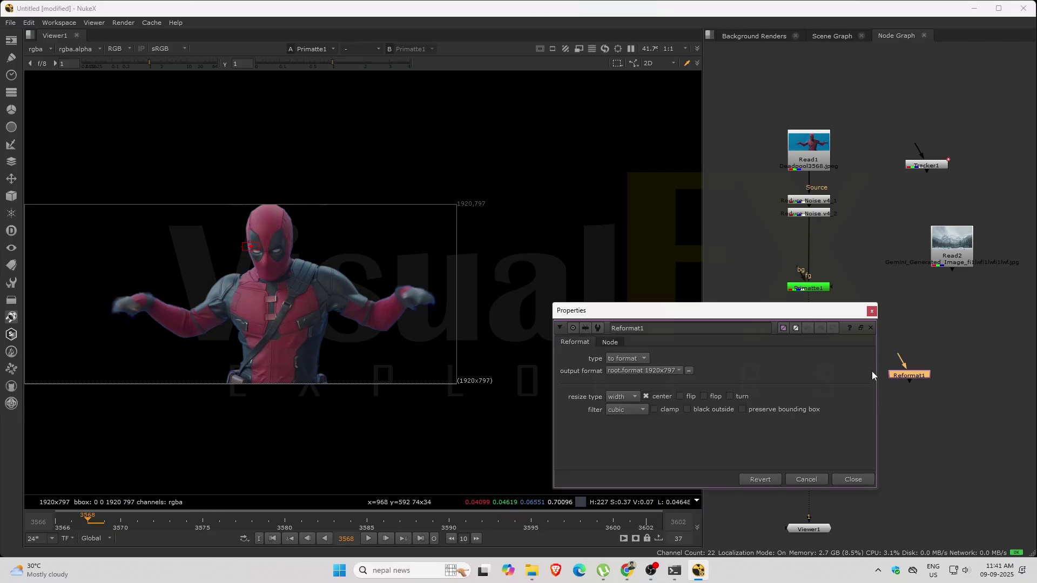
pyautogui.press('1')
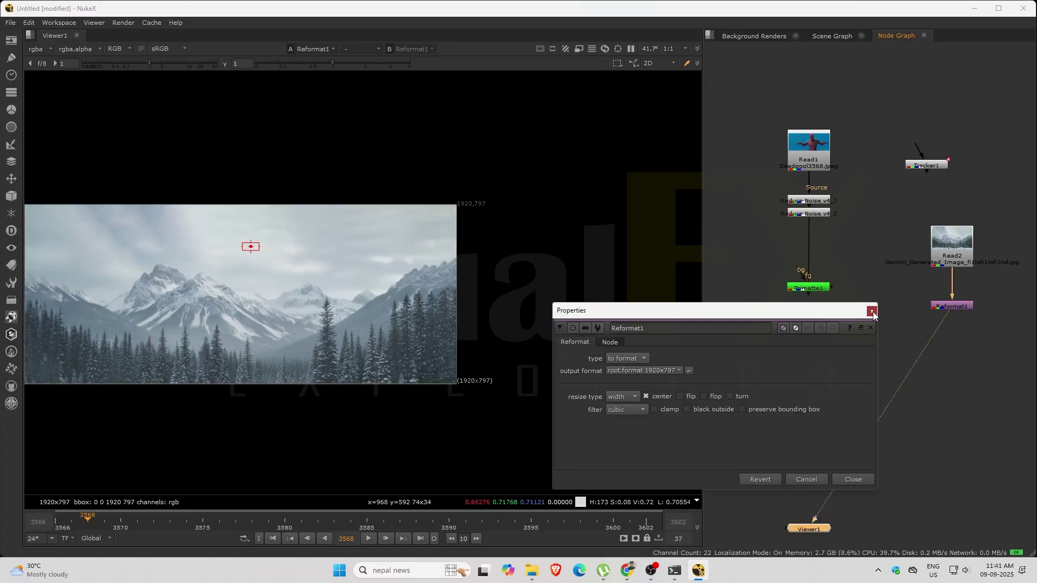
pyautogui.click(871, 311)
# - Merge the Primatte output as A over the reformatted mountain background as B and show the composite
pyautogui.click(812, 370)
pyautogui.press('m')
pyautogui.moveTo(815, 358); pyautogui.dragTo(942, 306)
pyautogui.moveTo(813, 354); pyautogui.dragTo(818, 402)
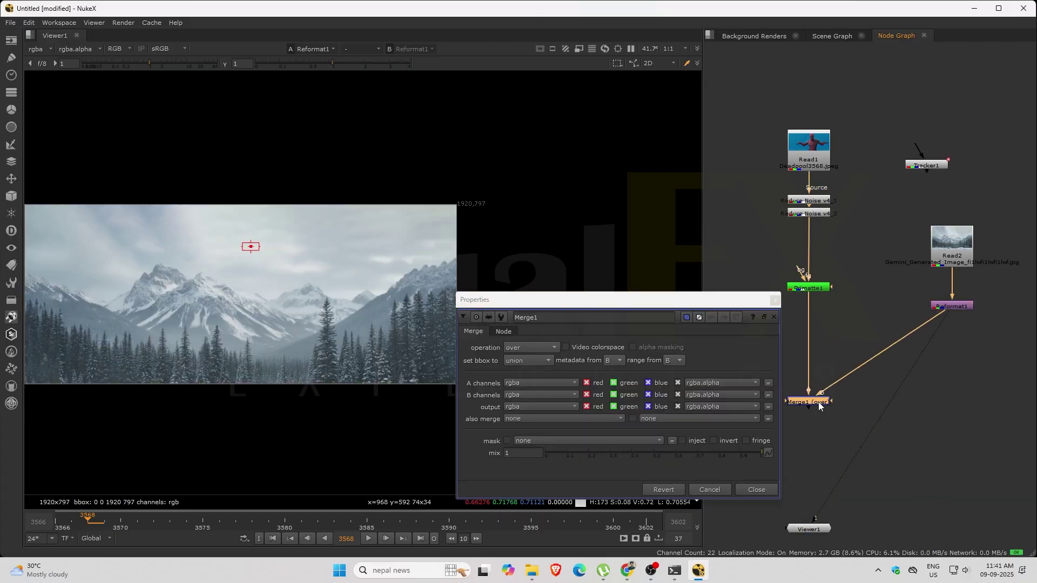
pyautogui.press('1')
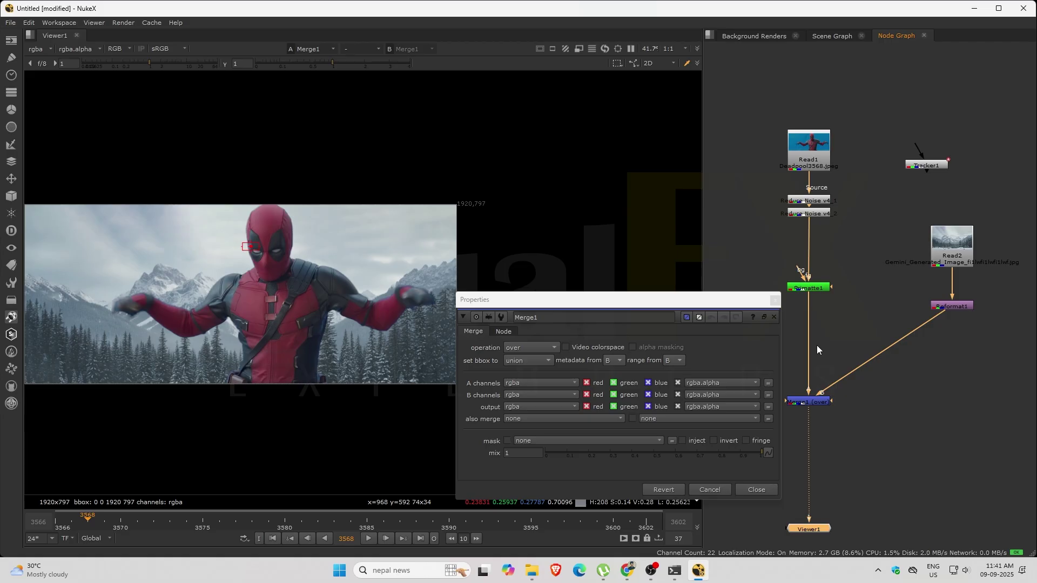
# - Compare the original Read1 plate with the merged composite in the viewer
pyautogui.click(809, 157)
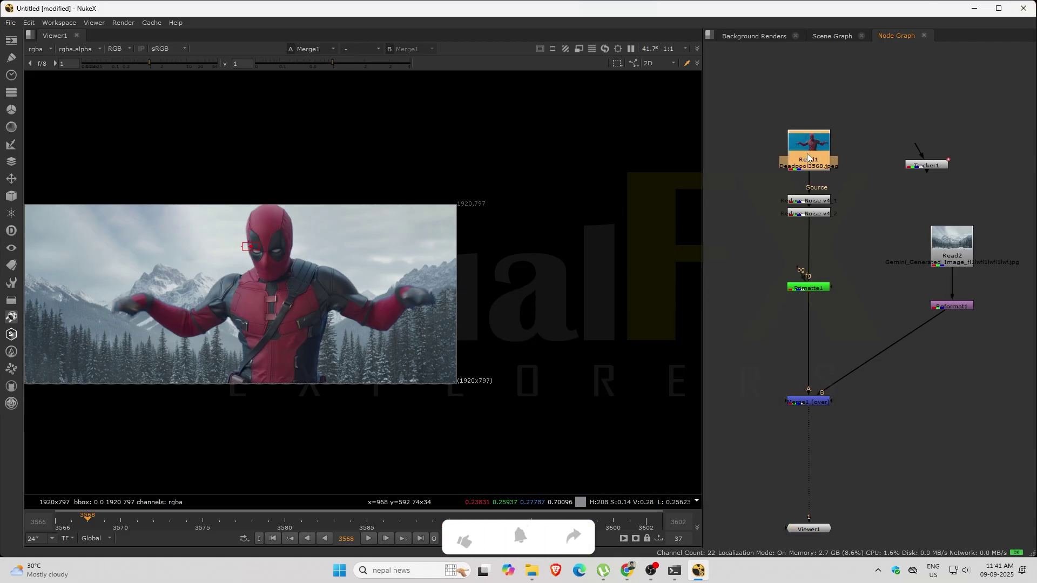
pyautogui.press('1')
pyautogui.click(823, 405)
pyautogui.press('1')
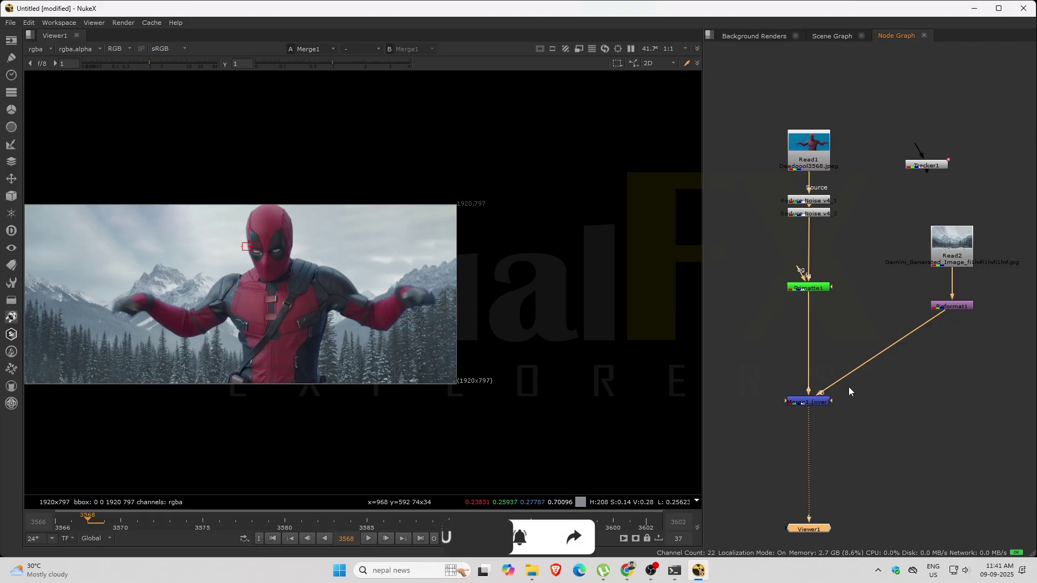
# - Route the background connection to the Merge node through a dot placed below Reformat1
pyautogui.moveTo(886, 351); pyautogui.dragTo(952, 403)
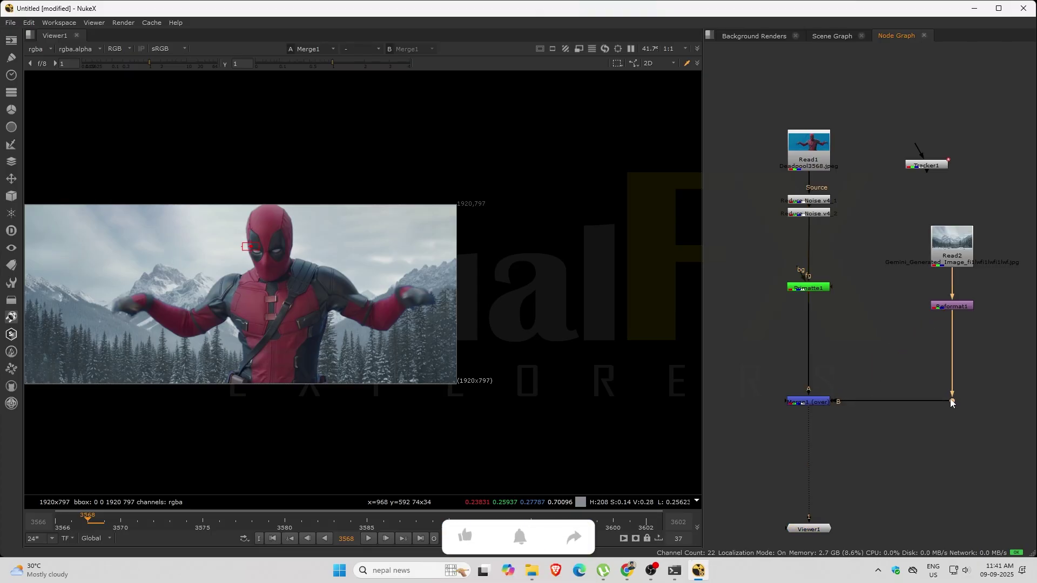
pyautogui.moveTo(954, 403); pyautogui.dragTo(954, 410)
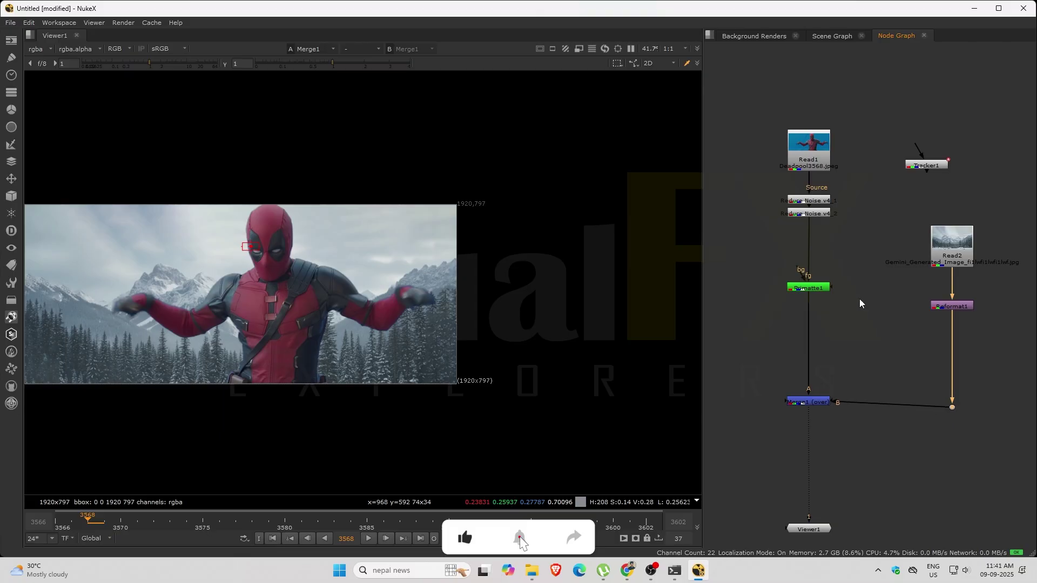
# - Check the Primatte key in colour and alpha, and nudge the Merge node level with the background dot
pyautogui.click(808, 288)
pyautogui.press('1')
pyautogui.press('a')
pyautogui.press('a')
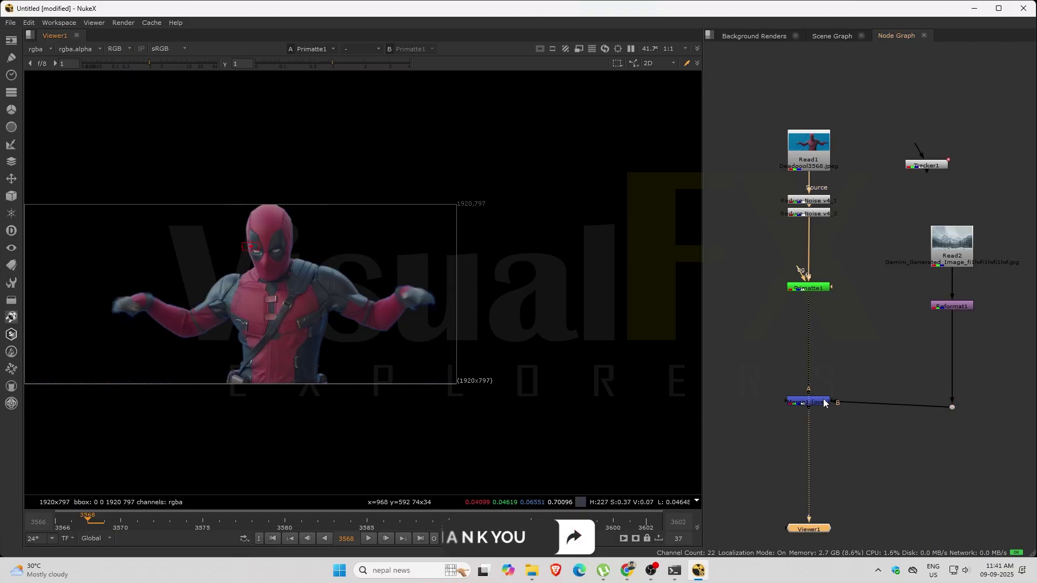
pyautogui.moveTo(824, 401); pyautogui.dragTo(824, 408)
# - Add an IBKColour node fed through a dot from the second Reduce Noise node, and view its output
pyautogui.moveTo(825, 349); pyautogui.dragTo(879, 371)
pyautogui.press('Tab')
pyautogui.write('ibk')
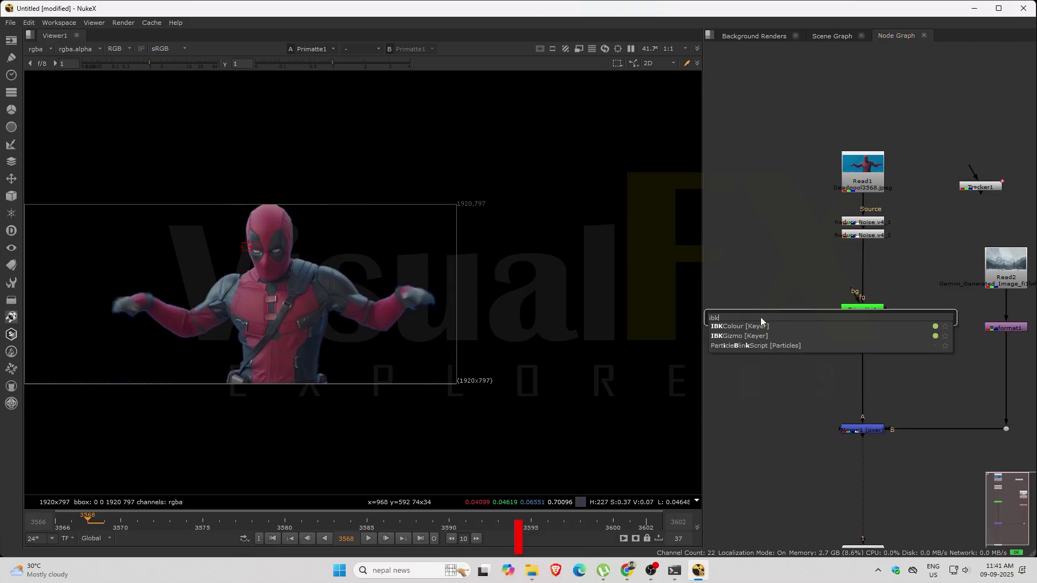
pyautogui.press('Return')
pyautogui.moveTo(758, 295); pyautogui.dragTo(765, 242)
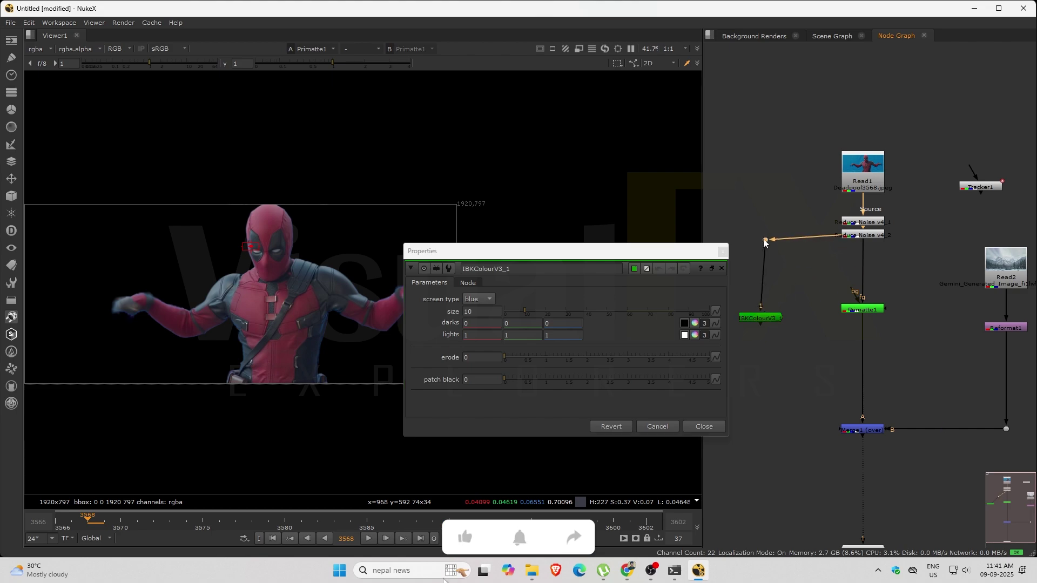
pyautogui.press('1')
# - Set the IBKColour node's size to 0.5 and its lights to 0.99, 0.98 and 0.57 for red, green and blue
pyautogui.click(473, 312)
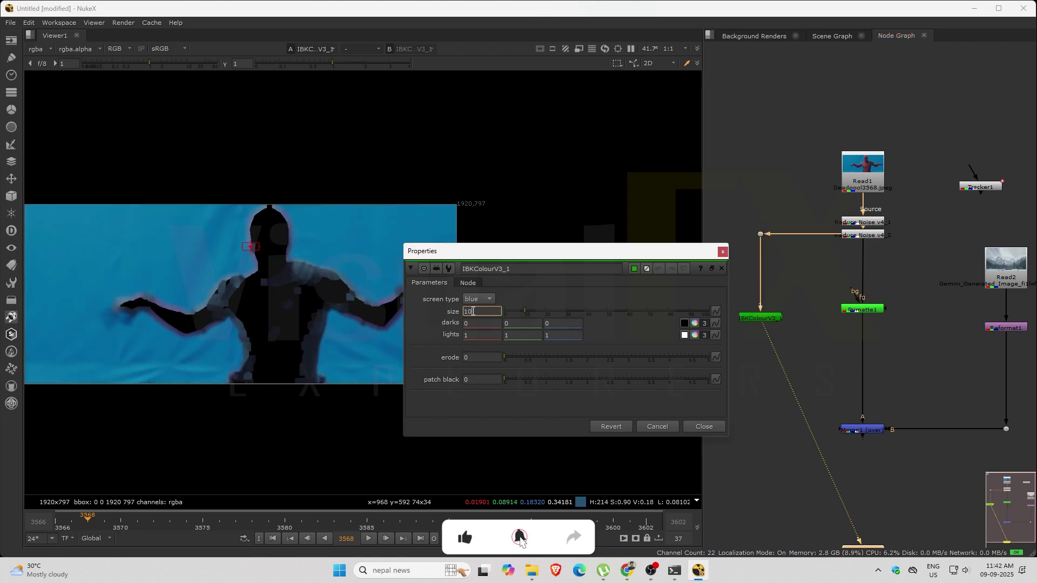
pyautogui.write('0.5')
pyautogui.press('Return')
pyautogui.click(695, 335)
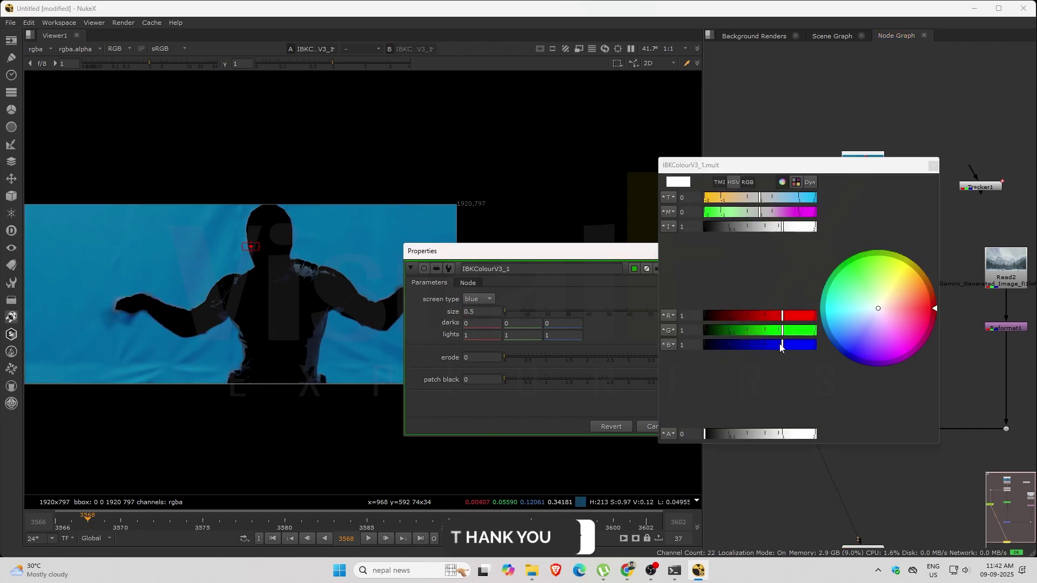
pyautogui.moveTo(782, 344)
pyautogui.mouseDown()
pyautogui.moveTo(754, 343)
pyautogui.moveTo(790, 336)
pyautogui.moveTo(781, 332)
pyautogui.mouseUp()
pyautogui.moveTo(746, 213); pyautogui.dragTo(743, 214)
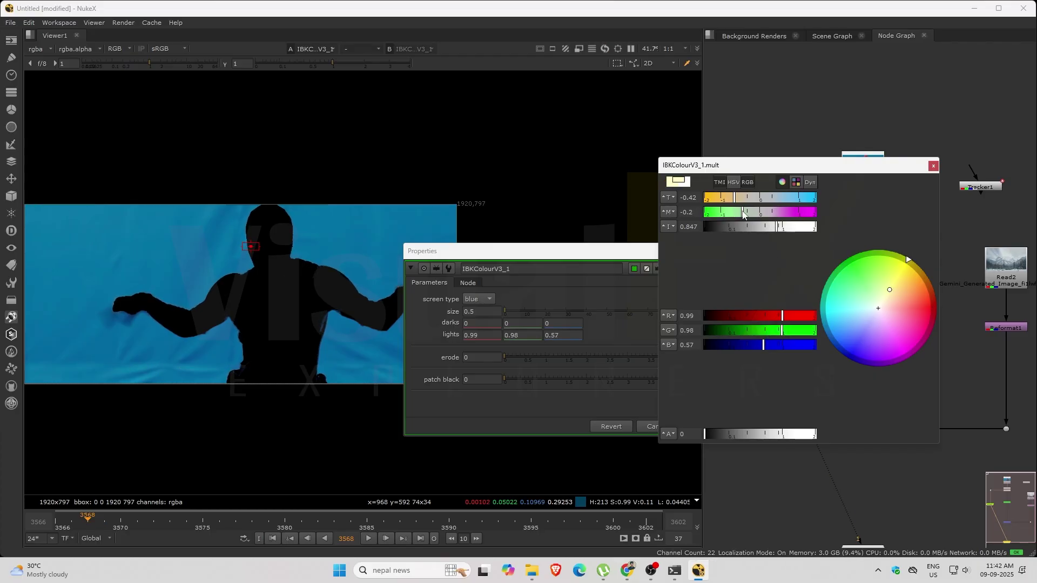
pyautogui.click(934, 165)
# - Lower the blue darks value of the IBKColour node to -0.01 and inspect the matte around the hand
pyautogui.click(695, 323)
pyautogui.moveTo(759, 345); pyautogui.dragTo(754, 348)
pyautogui.click(933, 167)
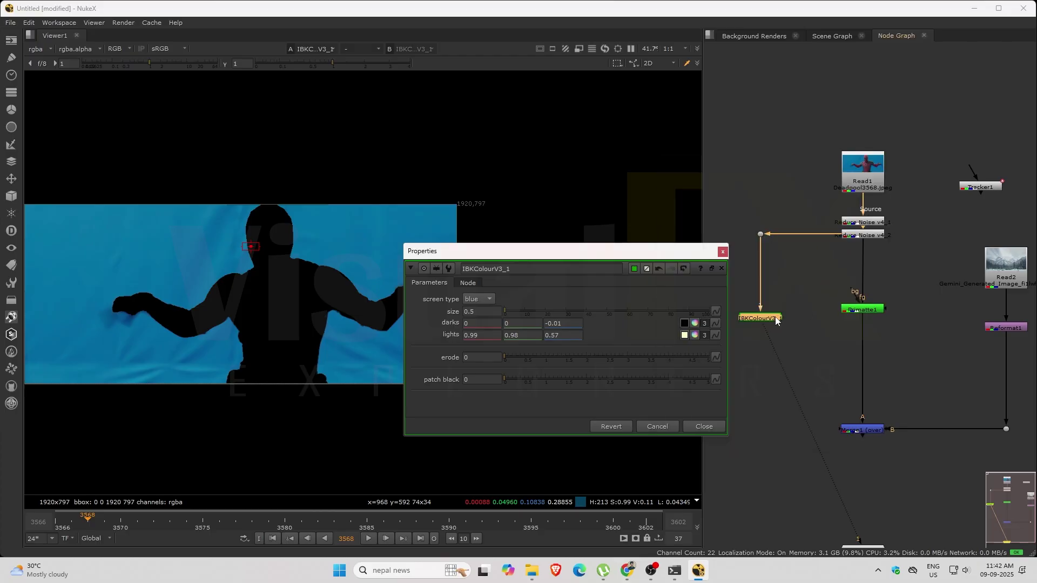
pyautogui.moveTo(220, 309); pyautogui.dragTo(152, 252)
pyautogui.scroll(2, 366, 258)
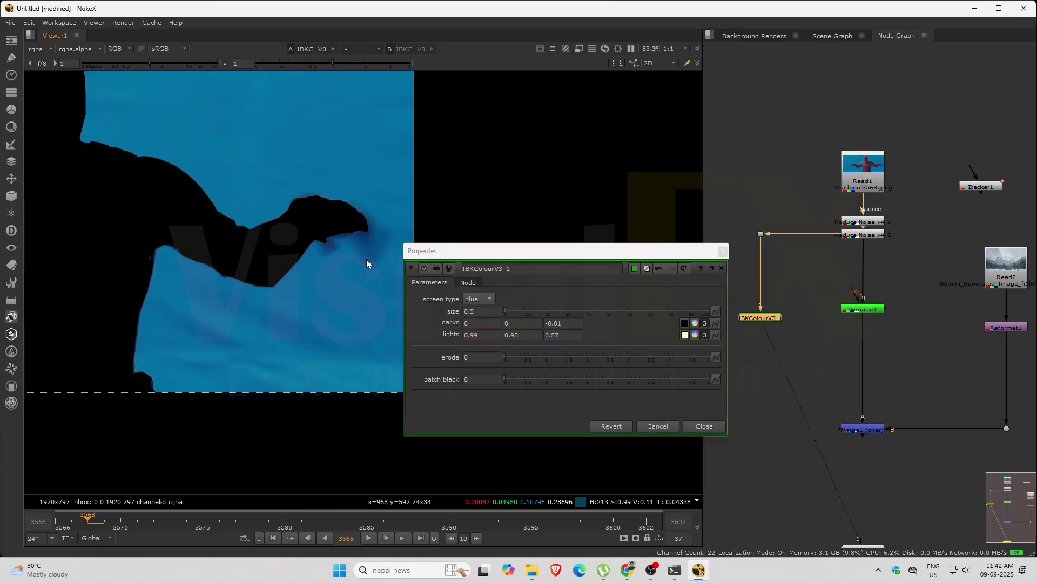
pyautogui.scroll(-1, 366, 257)
pyautogui.click(724, 252)
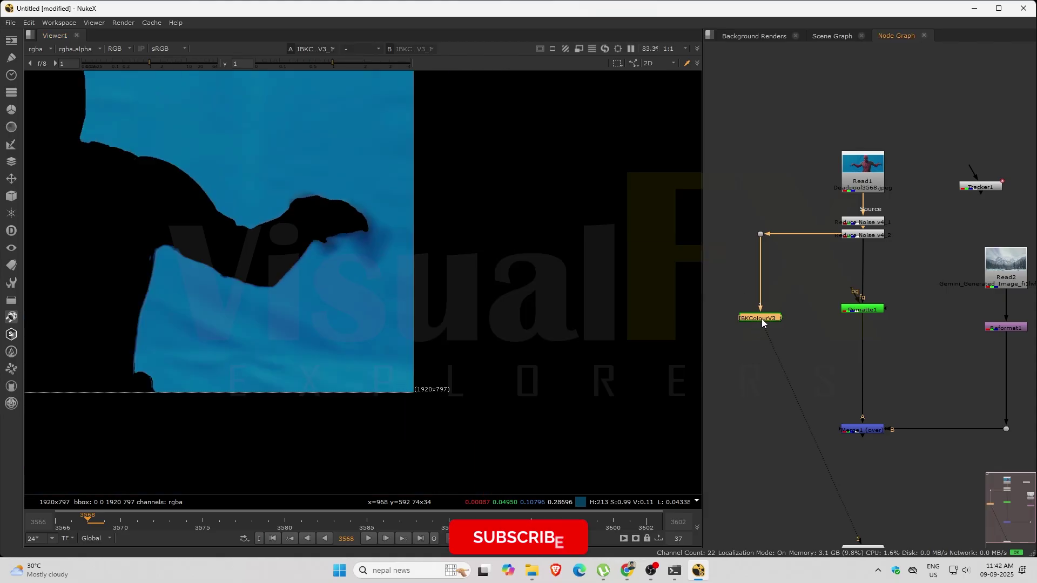
# - Delete the IBKColour node and branch a new dot off the second Reduce Noise node
pyautogui.click(762, 319)
pyautogui.press('Delete')
pyautogui.press('.')
pyautogui.moveTo(764, 263); pyautogui.dragTo(869, 238)
# - Add a Keyer node fed from the branch dot and view its output
pyautogui.click(742, 290)
pyautogui.press('Tab')
pyautogui.write('key')
pyautogui.click(738, 309)
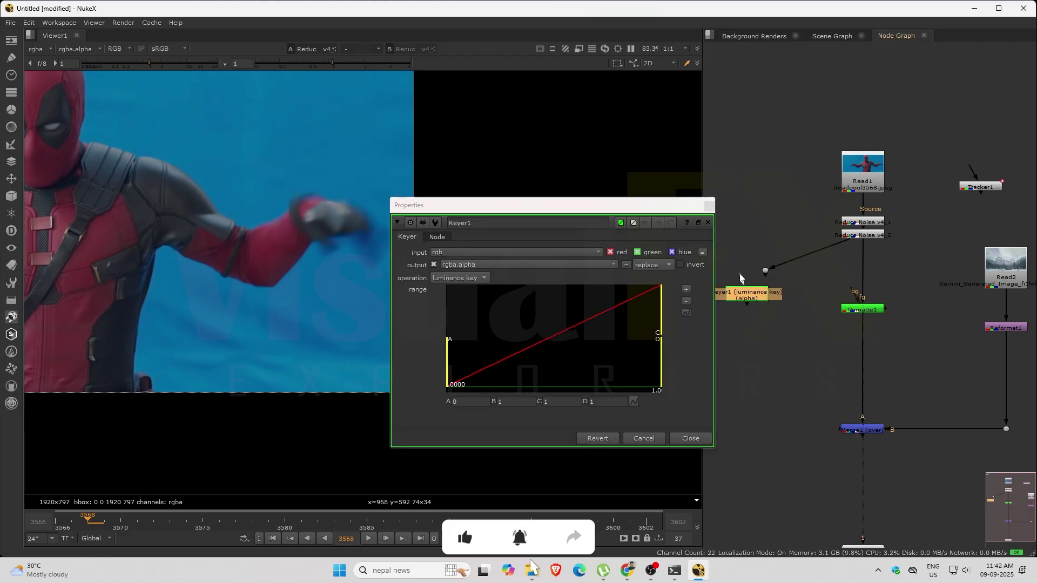
pyautogui.moveTo(744, 275); pyautogui.dragTo(765, 270)
pyautogui.moveTo(753, 297); pyautogui.dragTo(770, 314)
pyautogui.press('1')
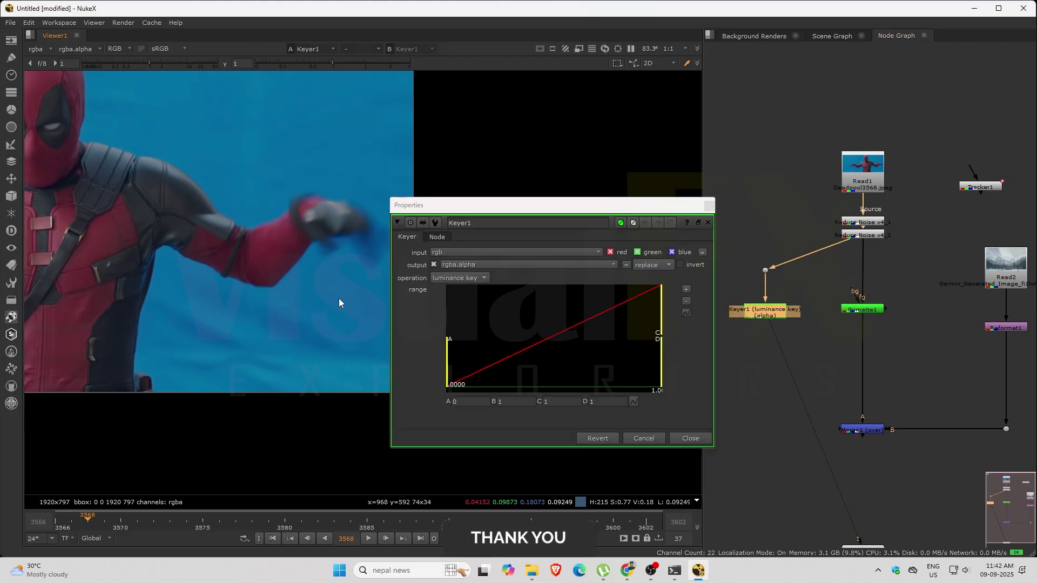
# - Replace the Keyer with a Keylight node whose Source comes from the branch dot, and view its output
pyautogui.press('Delete')
pyautogui.press('Tab')
pyautogui.write('keyl')
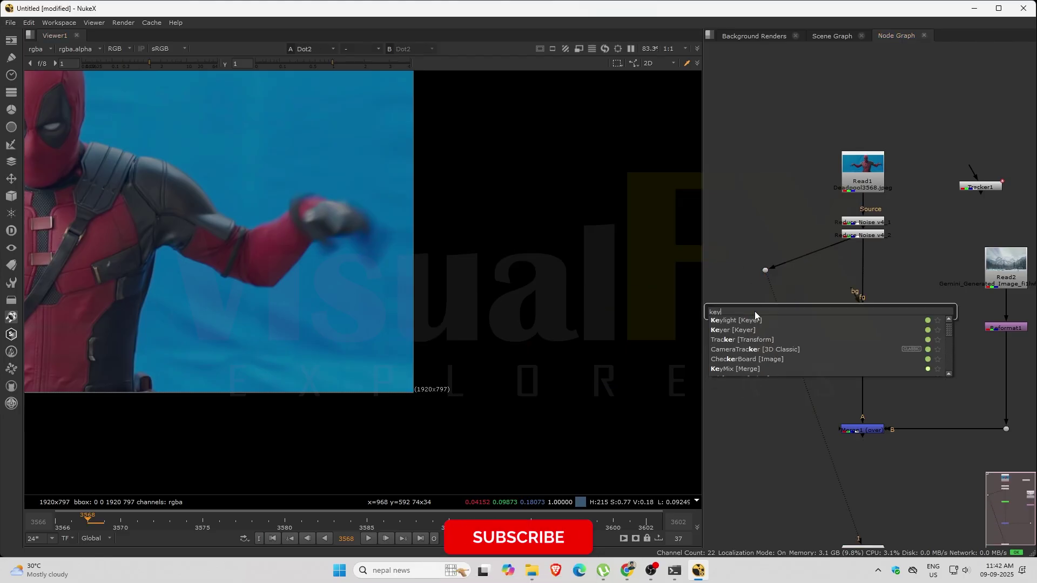
pyautogui.click(757, 316)
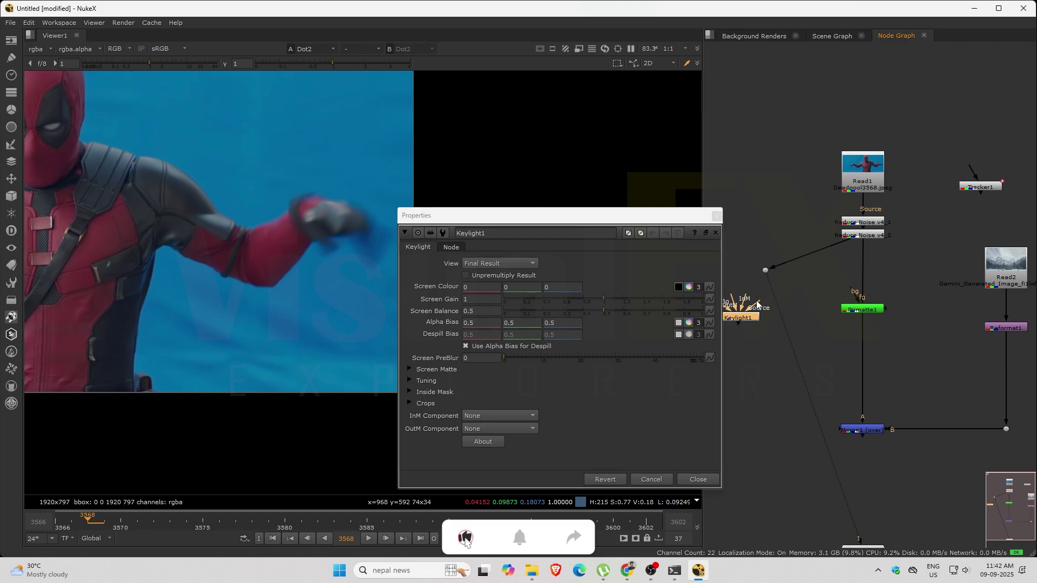
pyautogui.moveTo(757, 302); pyautogui.dragTo(766, 270)
pyautogui.moveTo(748, 318); pyautogui.dragTo(773, 331)
pyautogui.press('1')
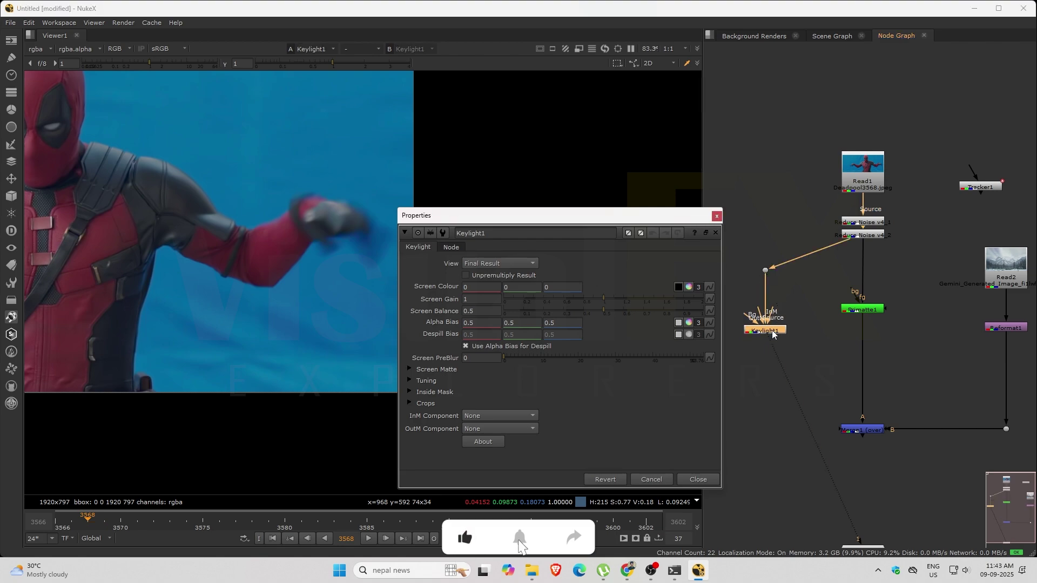
# - Sample the blue screen as Keylight's Screen Colour, then set Clip Black to 0.075 and Clip White to 0.725 while checking the alpha
pyautogui.keyDown('ctrl'); pyautogui.click(345, 261); pyautogui.keyUp('ctrl')
pyautogui.press('a')
pyautogui.click(409, 368)
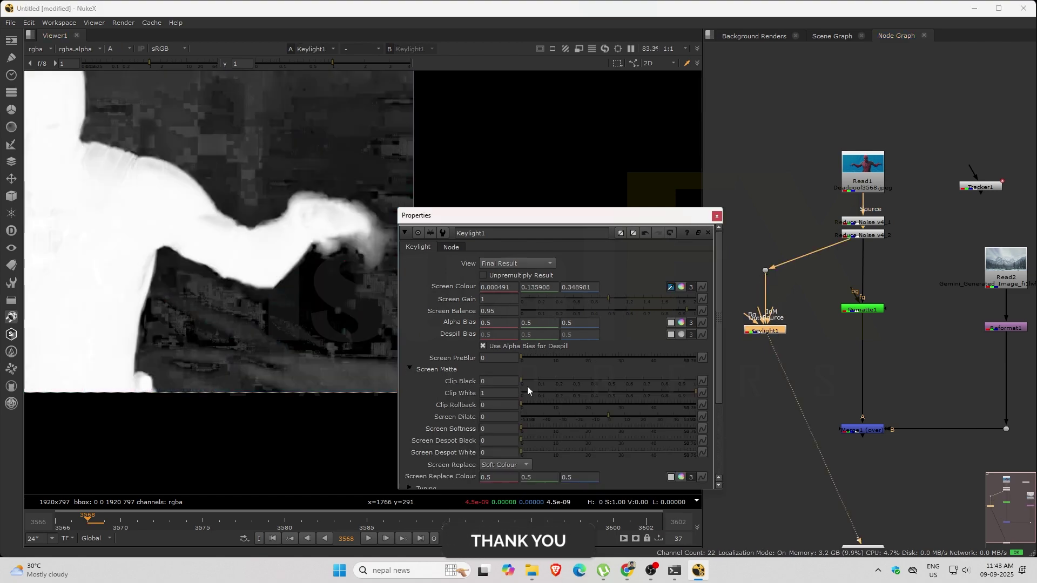
pyautogui.moveTo(527, 387); pyautogui.dragTo(534, 378)
pyautogui.moveTo(696, 394); pyautogui.dragTo(647, 390)
pyautogui.press('a')
# - Merge the Keylight result over Primatte1 with a new Merge node ahead of Merge1, and check the Keylight alpha
pyautogui.click(842, 353)
pyautogui.press('m')
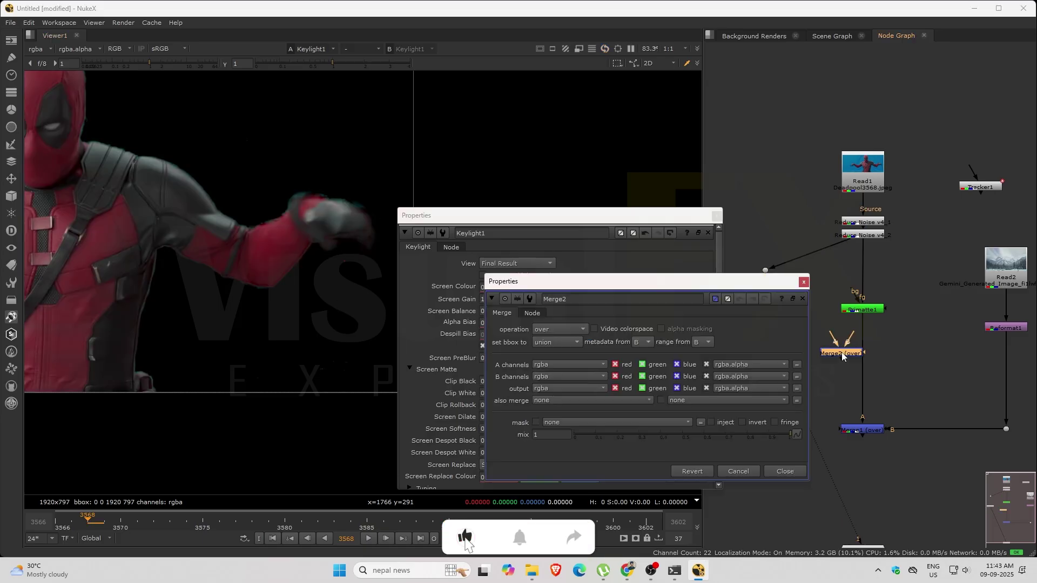
pyautogui.moveTo(844, 354); pyautogui.dragTo(773, 330)
pyautogui.click(804, 282)
pyautogui.scroll(-4, 163, 257)
pyautogui.scroll(4, 160, 267)
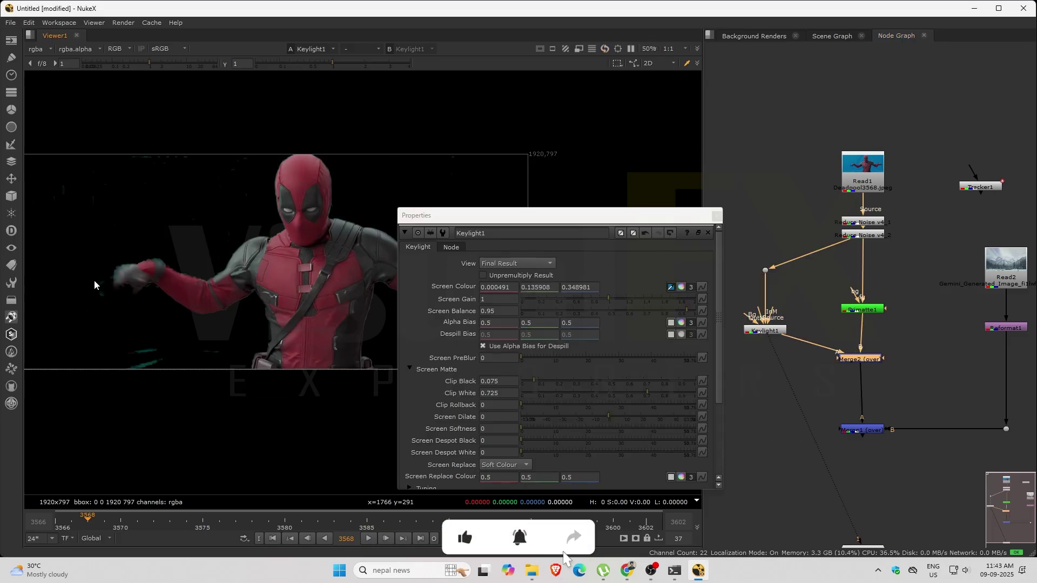
pyautogui.press('a')
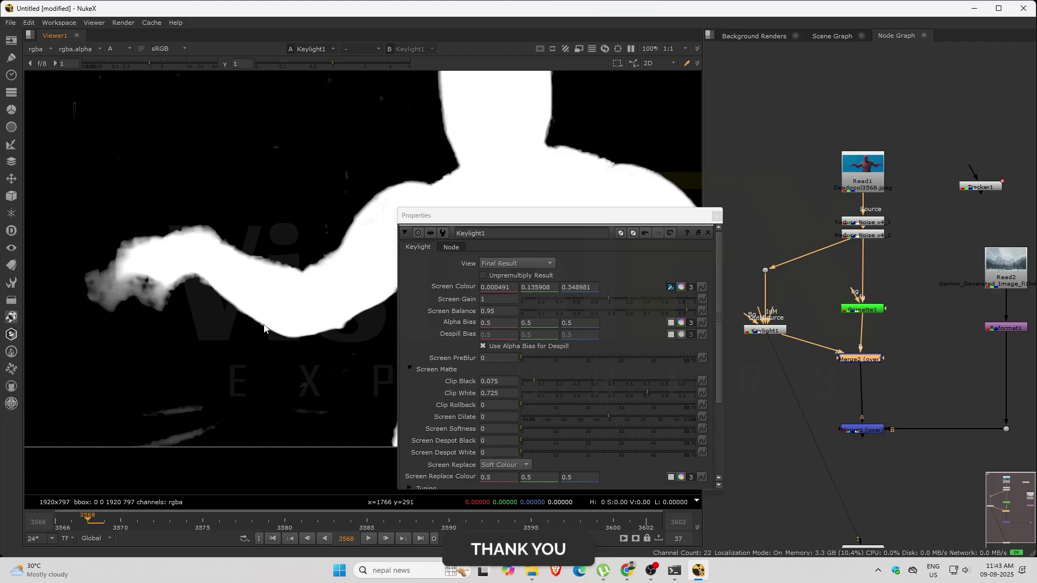
# - Delete the Keylight node, the extra Merge node and the branch dot, and view Primatte1's output
pyautogui.click(778, 332)
pyautogui.press('Delete')
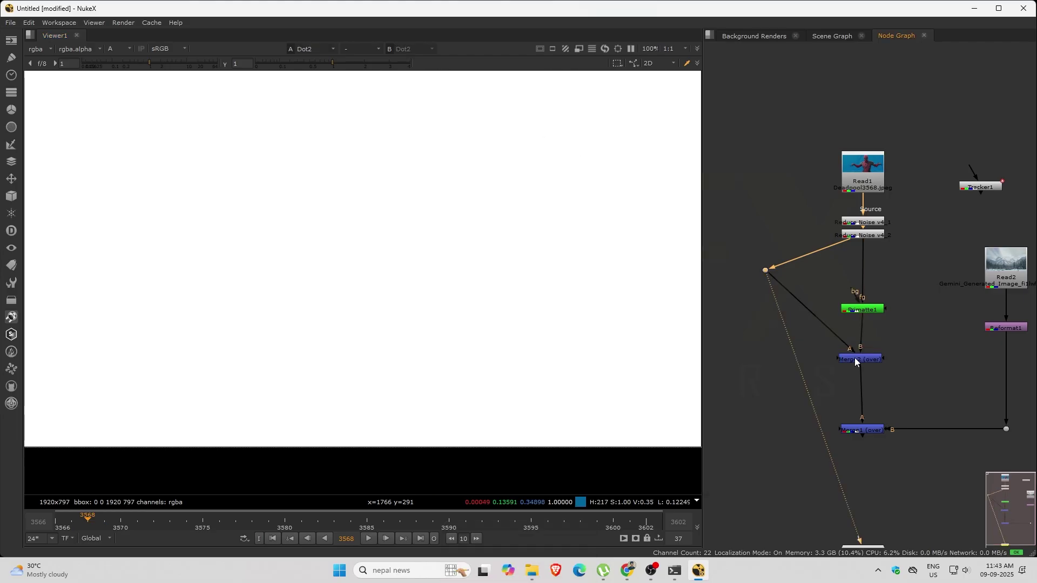
pyautogui.click(854, 358)
pyautogui.press('Delete')
pyautogui.moveTo(746, 255); pyautogui.dragTo(793, 308)
pyautogui.press('Delete')
pyautogui.click(864, 309)
pyautogui.press('1')
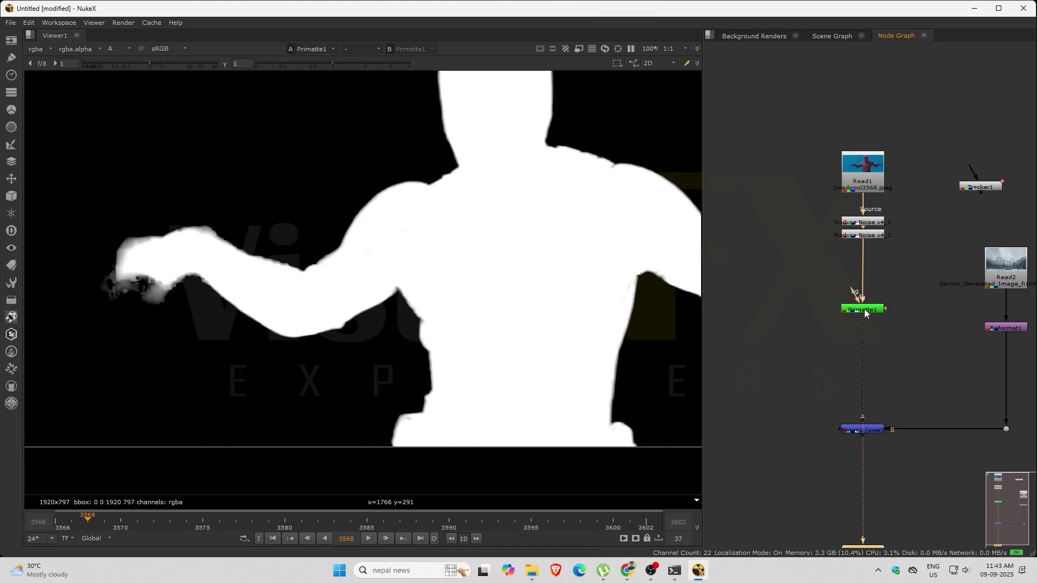
# - View the Read1 plate in colour and add an unconnected Roto node, discarding the extra RotoPaint node
pyautogui.click(866, 175)
pyautogui.press('1')
pyautogui.press('a')
pyautogui.scroll(1, 864, 198)
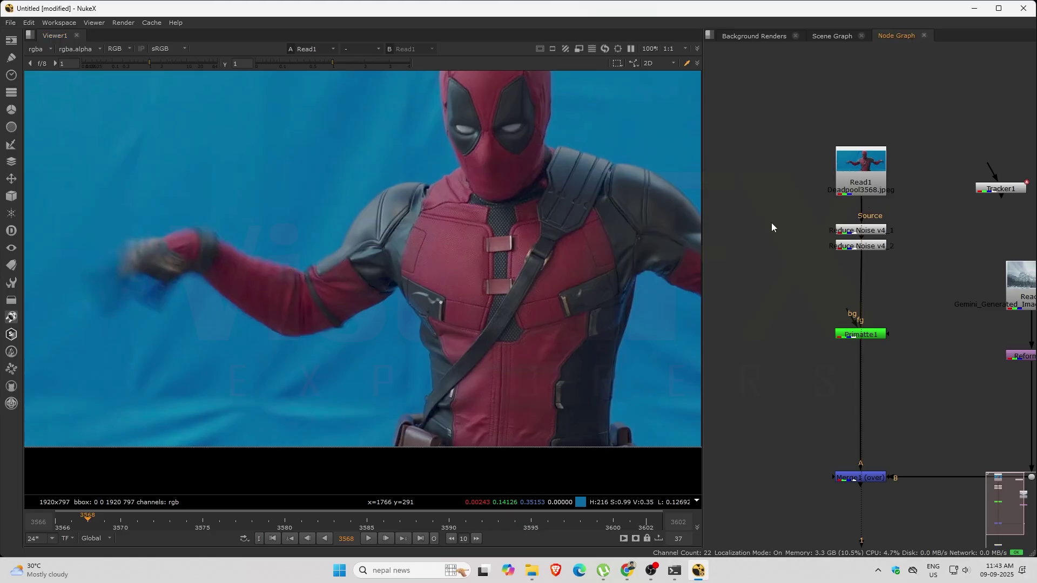
pyautogui.press('o')
pyautogui.press('p')
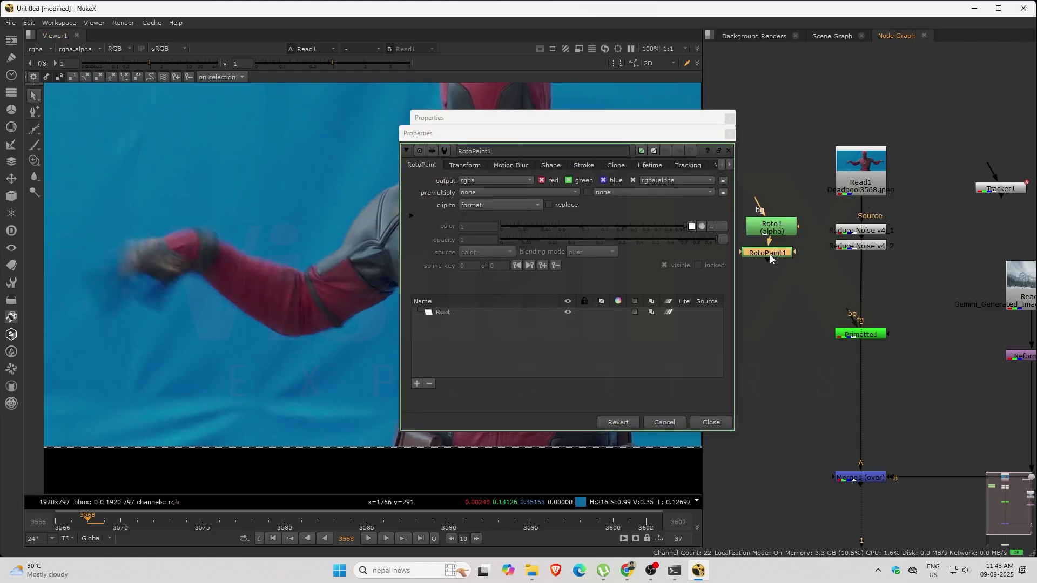
pyautogui.press('Delete')
# - Draw a closed Bezier shape in Roto1 around the motion-blurred fingers of the hand on the image's left side
pyautogui.scroll(3, 184, 243)
pyautogui.click(156, 253)
pyautogui.moveTo(129, 280); pyautogui.dragTo(112, 284)
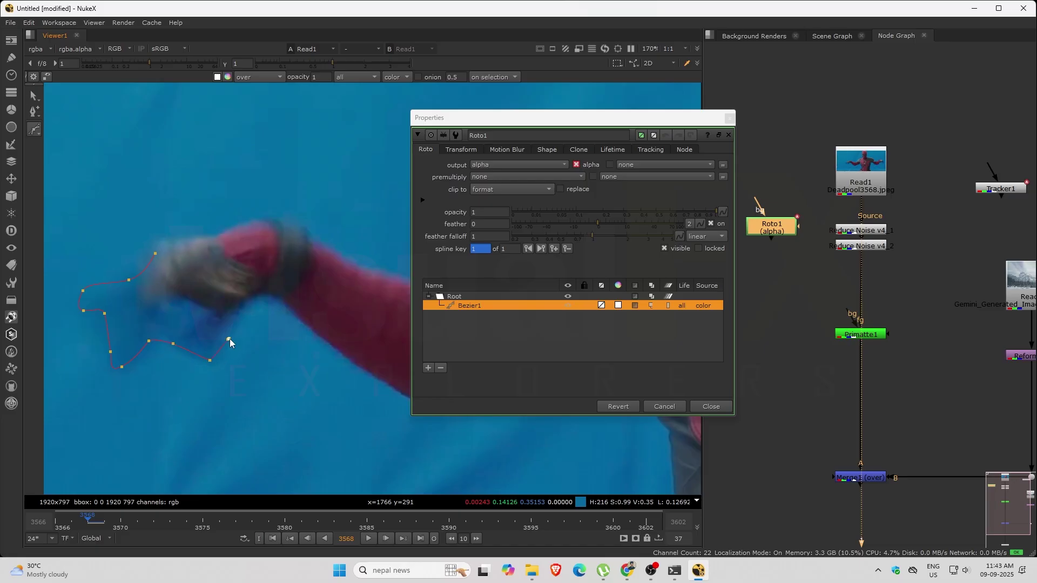
pyautogui.click(156, 254)
# - Insert Roto1 between Primatte1 and Merge1, set the Viewer node aside, and view the Merge1 composite
pyautogui.moveTo(780, 230); pyautogui.dragTo(802, 362)
pyautogui.moveTo(819, 378); pyautogui.dragTo(826, 184)
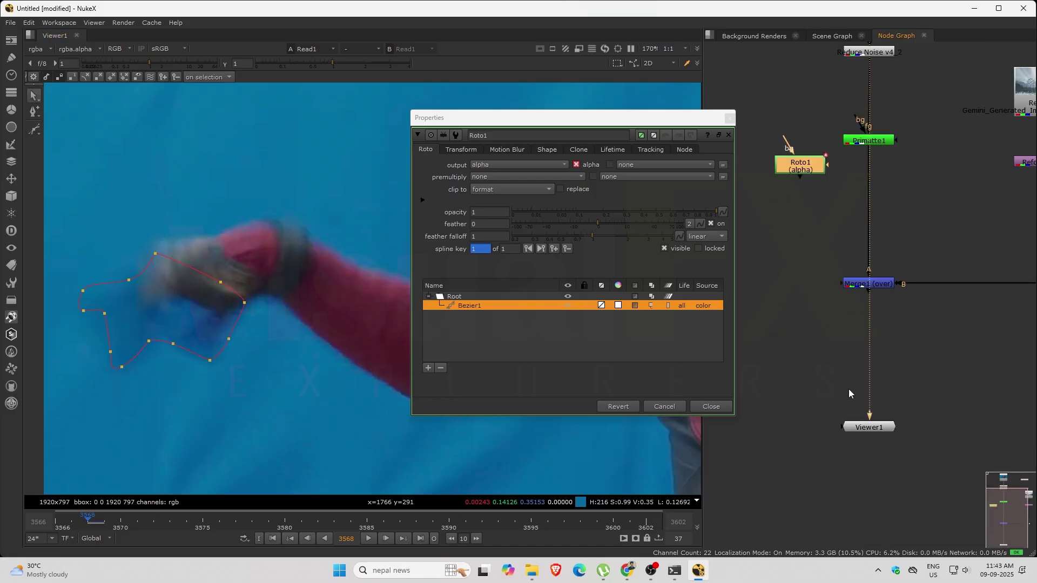
pyautogui.moveTo(865, 426); pyautogui.dragTo(994, 420)
pyautogui.moveTo(804, 168); pyautogui.dragTo(875, 177)
pyautogui.press('1')
pyautogui.click(875, 285)
pyautogui.press('1')
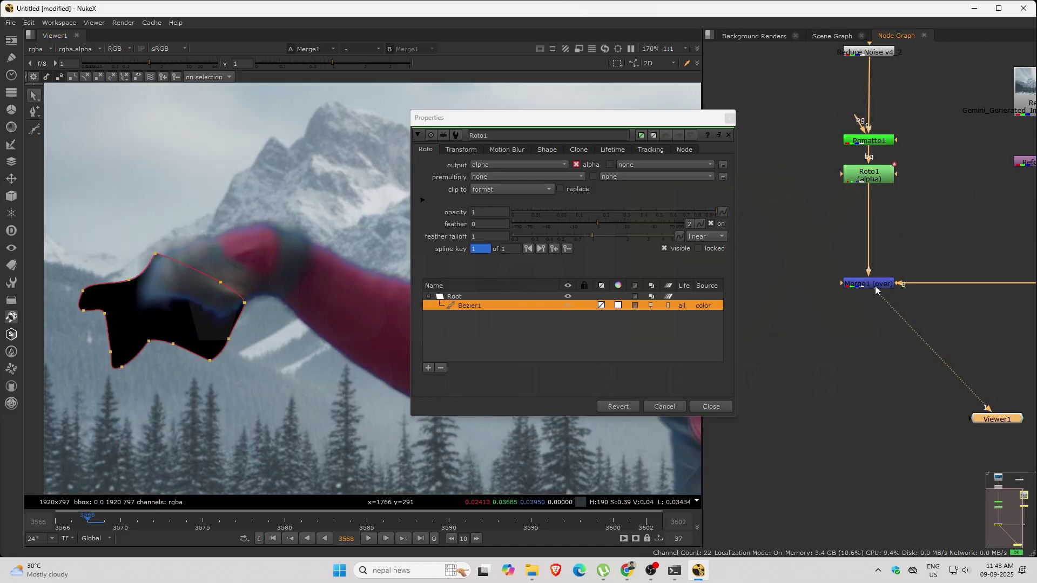
# - Add a Copy node before Merge1 with Roto1 as input A and the second Reduce Noise output, routed through a dot, as input B
pyautogui.scroll(-3, 886, 196)
pyautogui.press('Tab')
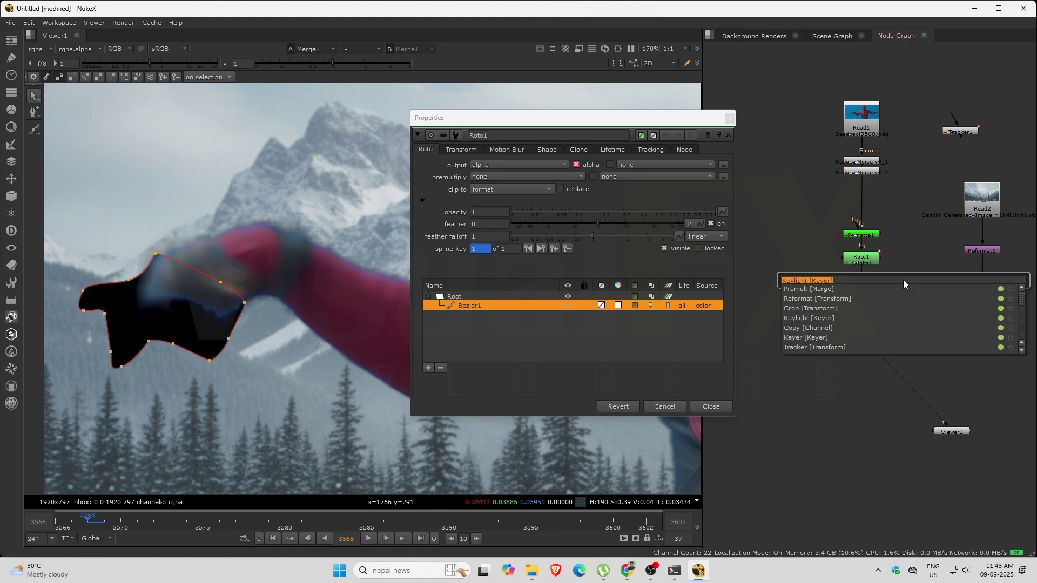
pyautogui.write('copy')
pyautogui.press('Return')
pyautogui.scroll(2, 903, 281)
pyautogui.moveTo(907, 288); pyautogui.dragTo(922, 296)
pyautogui.moveTo(906, 268); pyautogui.dragTo(847, 128)
pyautogui.moveTo(885, 208); pyautogui.dragTo(921, 134)
pyautogui.moveTo(849, 276); pyautogui.dragTo(918, 295)
pyautogui.moveTo(866, 360); pyautogui.dragTo(943, 361)
# - Insert a Premult node between Copy1 and Merge1, and close the open node properties
pyautogui.click(883, 328)
pyautogui.press('Tab')
pyautogui.write('pre')
pyautogui.click(821, 337)
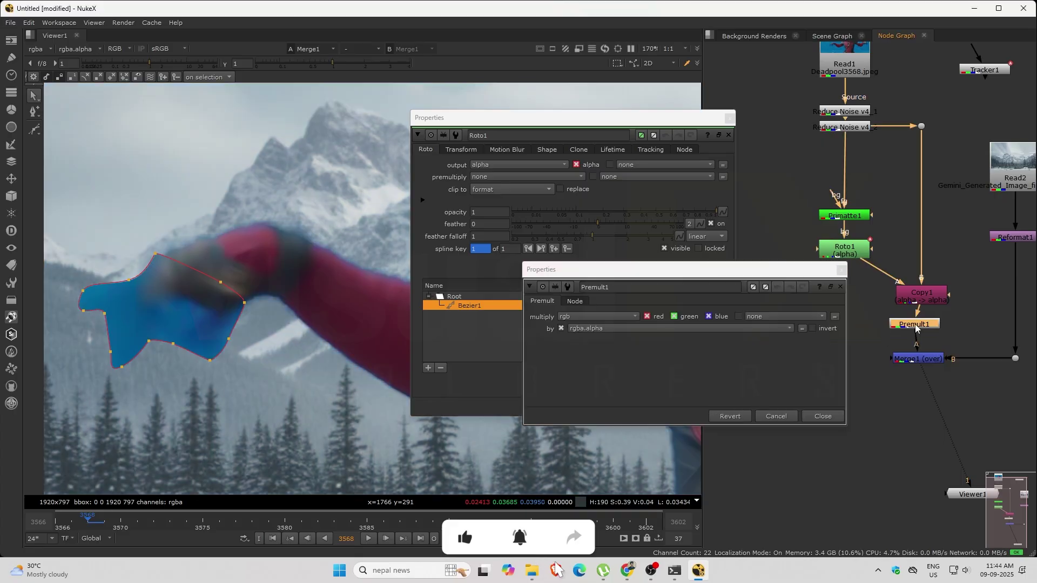
pyautogui.click(841, 270)
pyautogui.click(730, 118)
pyautogui.scroll(-3, 354, 268)
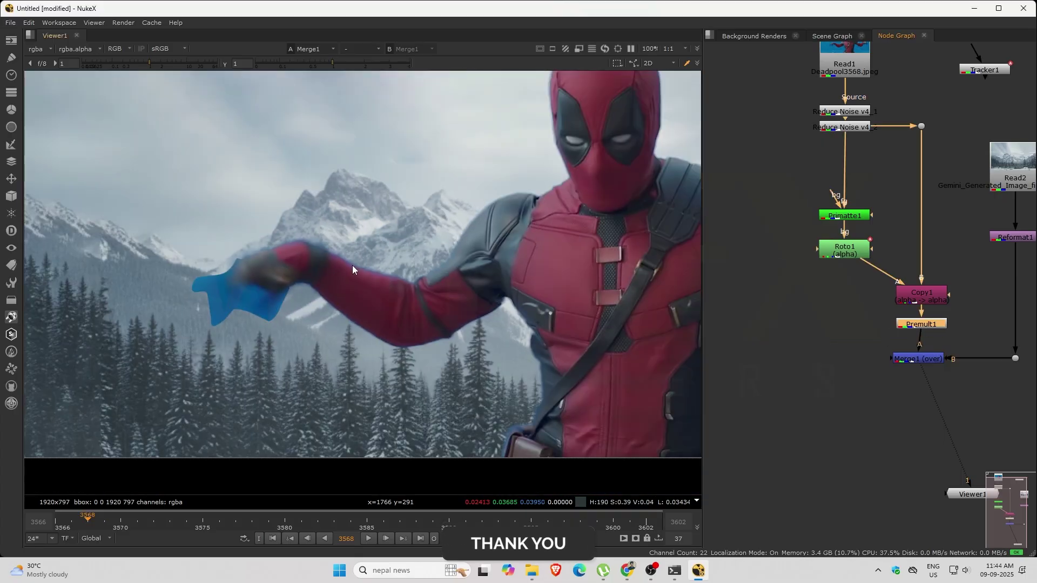
# - Compare the Read1 plate with the Merge1 composite, and level the background dot with Merge1
pyautogui.scroll(-3, 928, 351)
pyautogui.moveTo(929, 383); pyautogui.dragTo(810, 376)
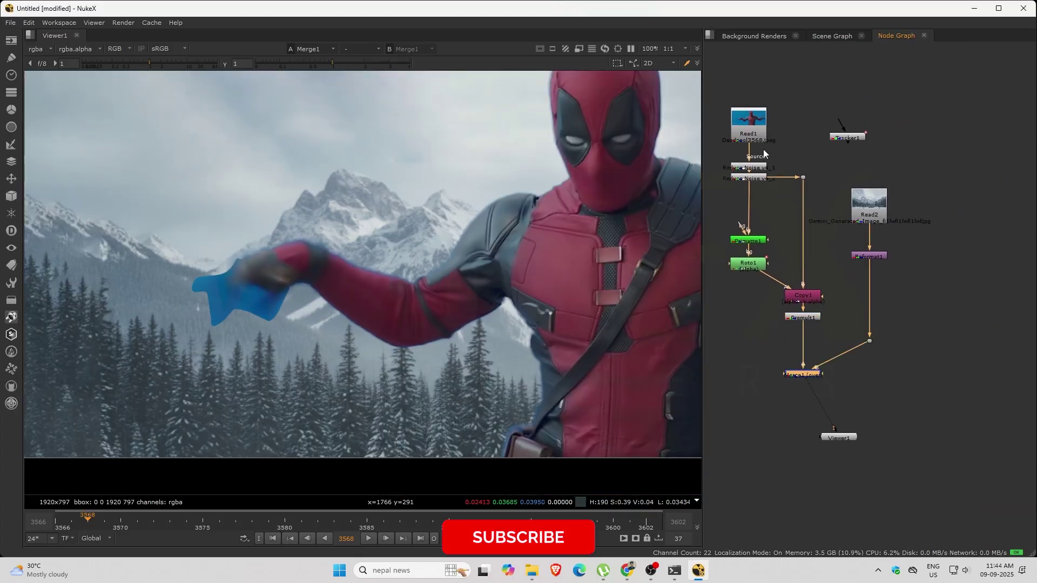
pyautogui.click(757, 133)
pyautogui.press('1')
pyautogui.click(804, 374)
pyautogui.press('1')
pyautogui.click(870, 342)
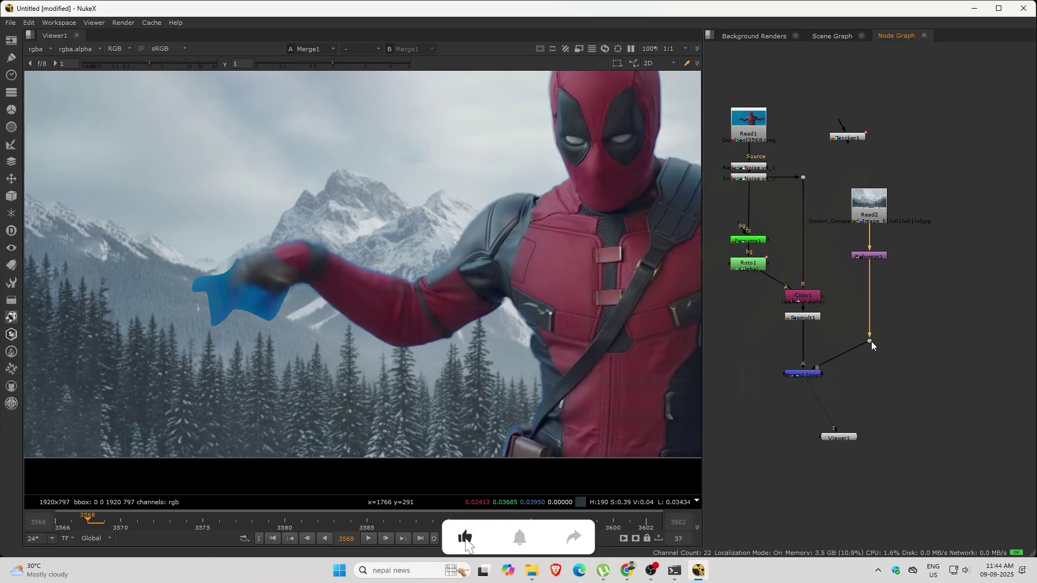
# - Set the opacity of Roto1's hand shape to 0.59 and compare the Read1 plate with the Merge1 composite
pyautogui.doubleClick(754, 269)
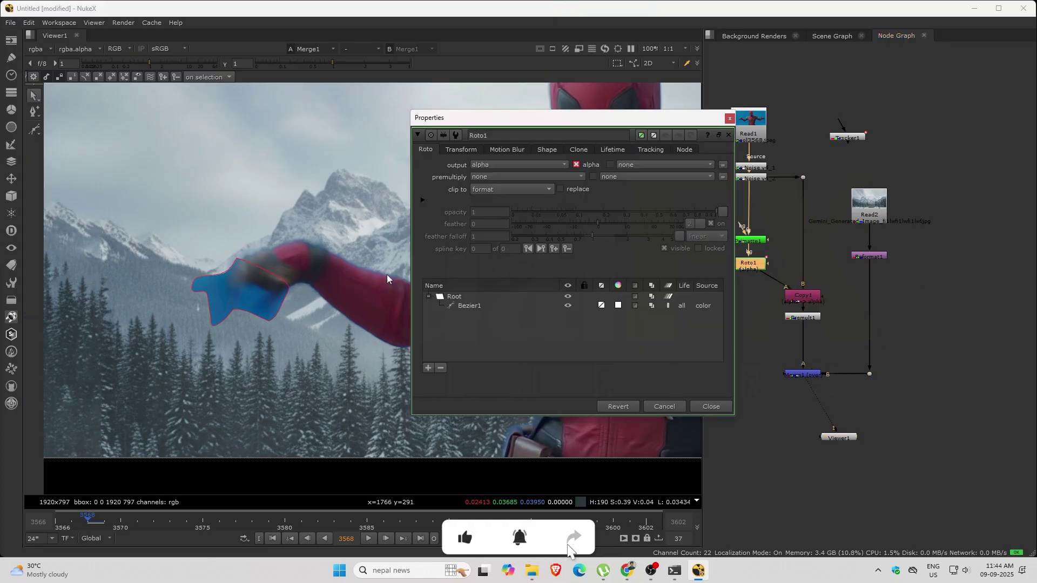
pyautogui.click(469, 306)
pyautogui.moveTo(716, 211); pyautogui.dragTo(669, 209)
pyautogui.click(729, 119)
pyautogui.click(748, 132)
pyautogui.press('1')
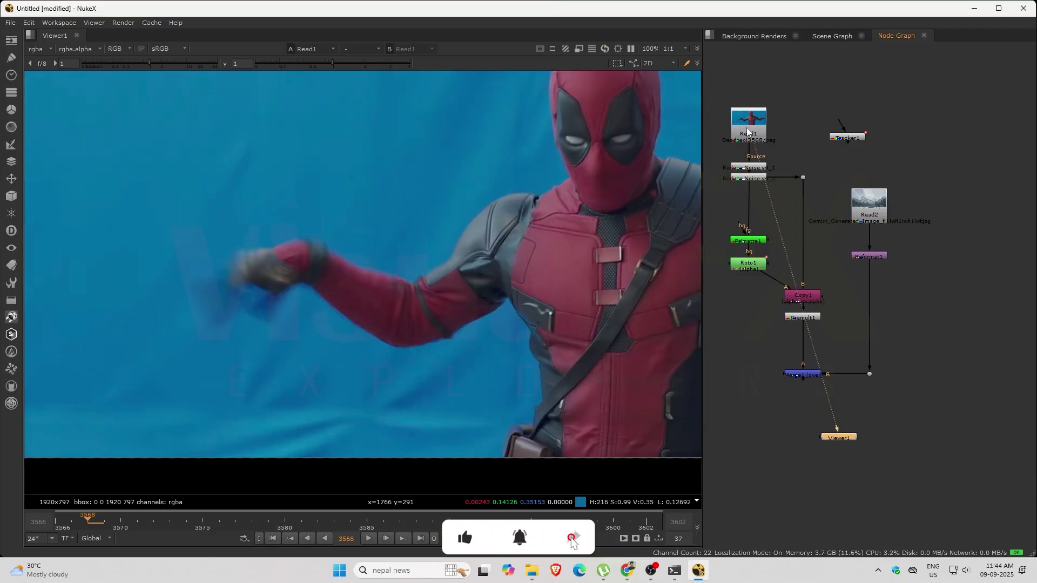
pyautogui.click(805, 375)
pyautogui.press('1')
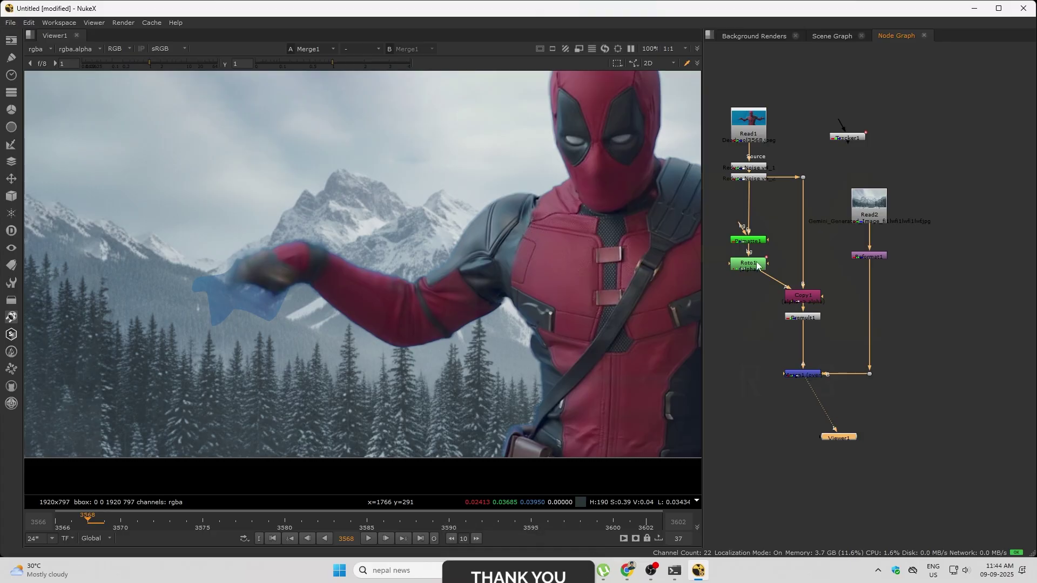
# - Insert an EdgeBlur node between Primatte1 and Roto1 and increase its blur size slightly
pyautogui.moveTo(756, 264); pyautogui.dragTo(757, 278)
pyautogui.moveTo(756, 241); pyautogui.dragTo(755, 239)
pyautogui.press('Tab')
pyautogui.write('edge')
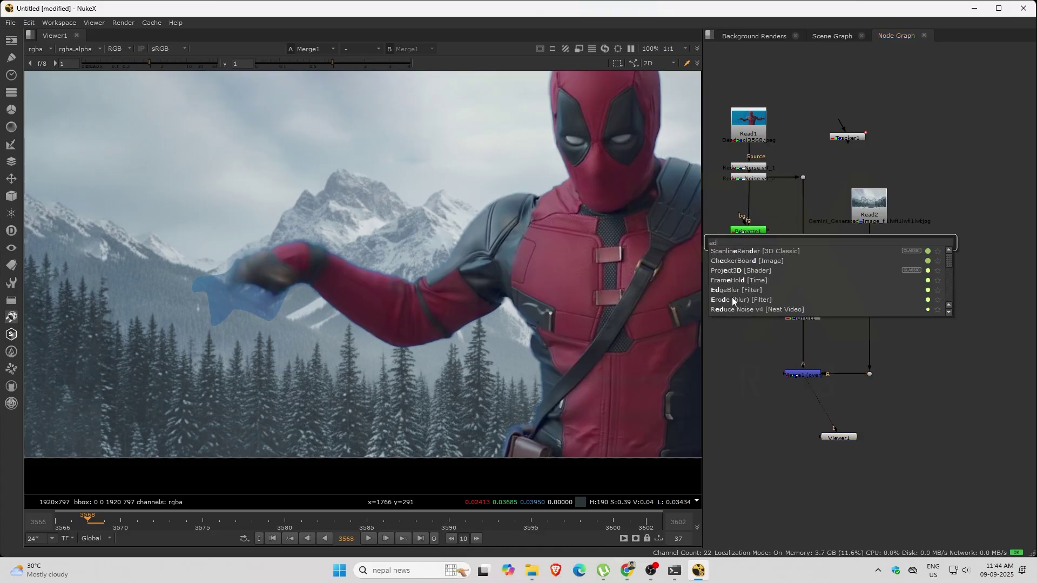
pyautogui.press('Return')
pyautogui.moveTo(560, 242); pyautogui.dragTo(577, 241)
pyautogui.click(705, 172)
# - Add a Roto node as the mask for EdgeBlur1 and draw a closed rounded shape around the blurred hand
pyautogui.moveTo(714, 241); pyautogui.dragTo(738, 247)
pyautogui.click(738, 246)
pyautogui.press('o')
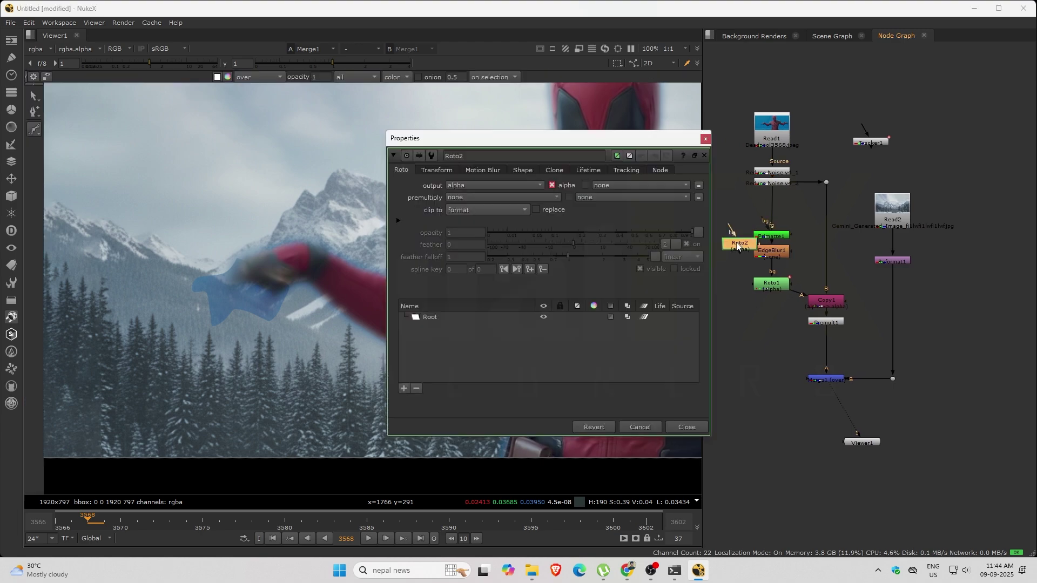
pyautogui.click(200, 244)
pyautogui.moveTo(154, 300); pyautogui.dragTo(208, 342)
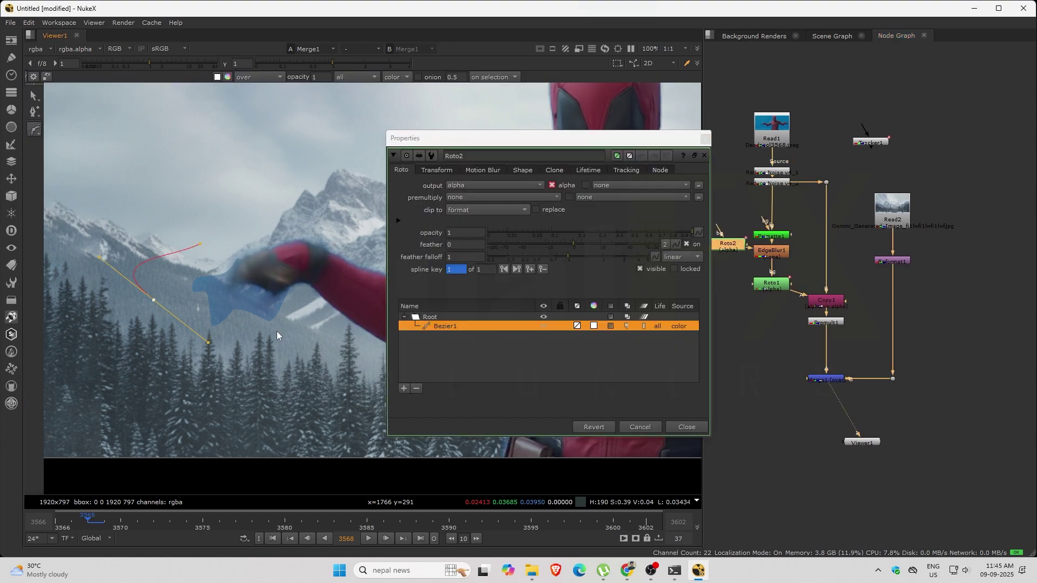
pyautogui.click(200, 245)
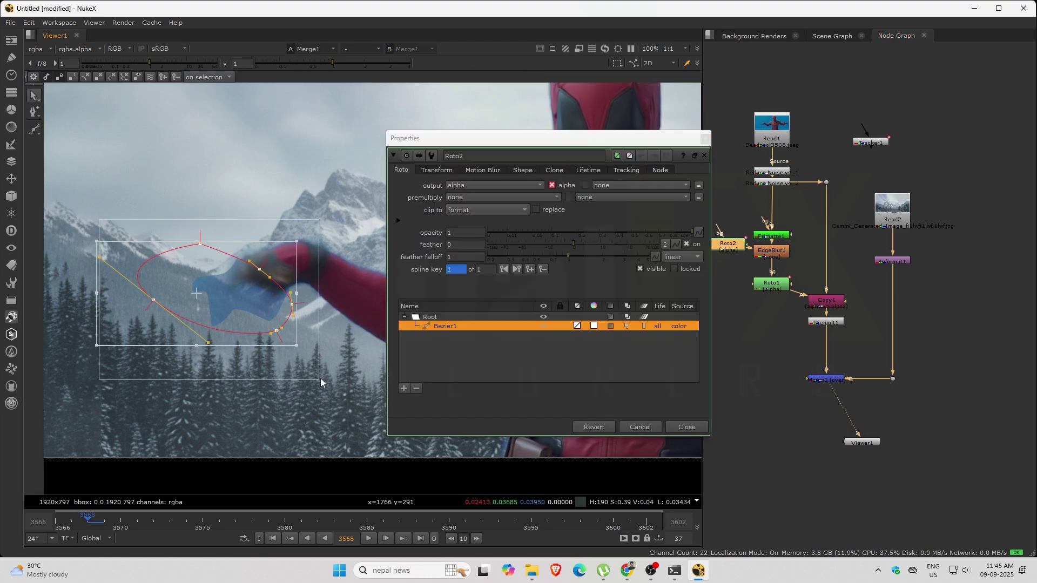
pyautogui.click(705, 139)
# - Select all points of Roto1's hand shape and feather its edge inward
pyautogui.doubleClick(771, 284)
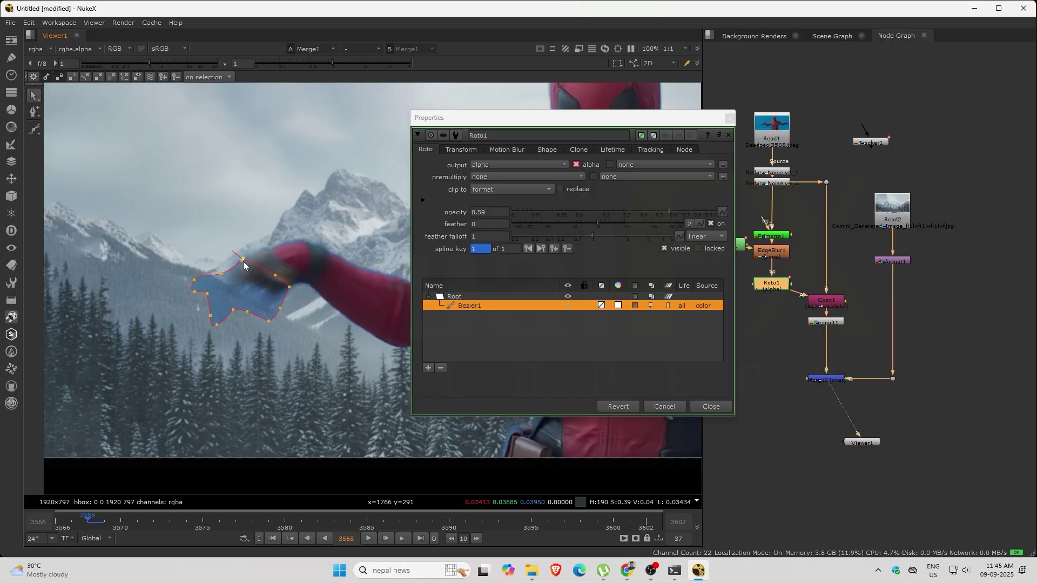
pyautogui.hotkey('ctrl', 'a')
pyautogui.press('e')
pyautogui.press('e')
pyautogui.press('e')
pyautogui.click(207, 285)
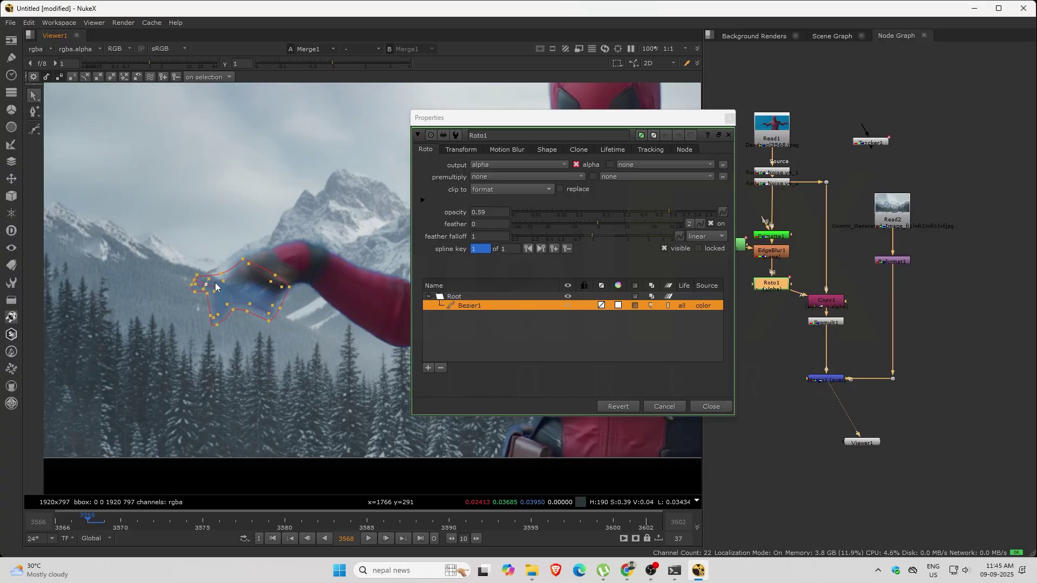
pyautogui.click(729, 134)
# - Move the Copy1, Premult1, Merge1, Viewer1 and background nodes farther away from the Primatte key branch
pyautogui.scroll(-3, 877, 219)
pyautogui.moveTo(832, 189); pyautogui.dragTo(971, 375)
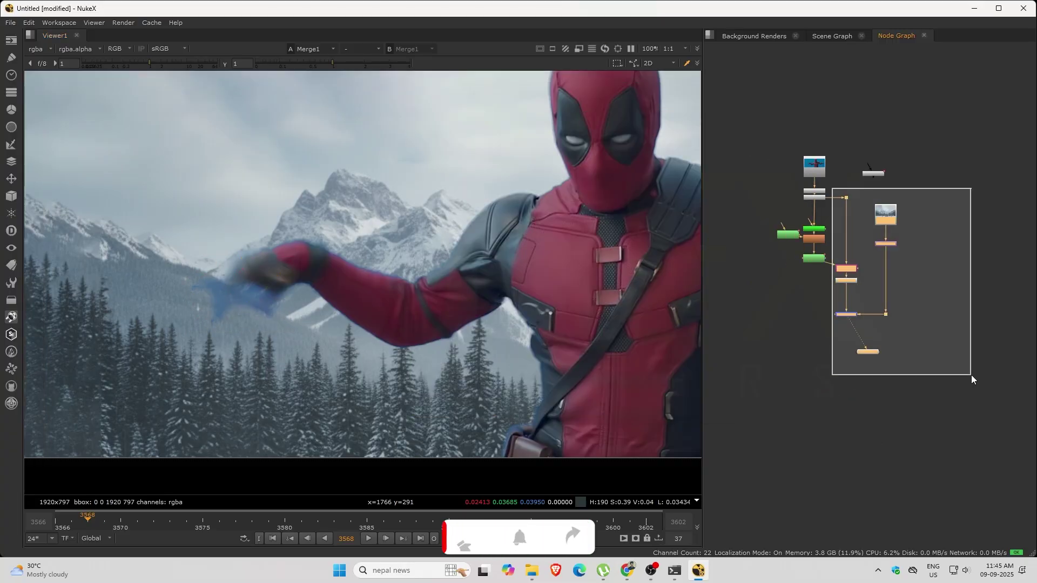
pyautogui.moveTo(852, 272); pyautogui.dragTo(922, 271)
pyautogui.scroll(-4, 356, 307)
pyautogui.moveTo(371, 335); pyautogui.dragTo(207, 379)
pyautogui.scroll(3, 906, 223)
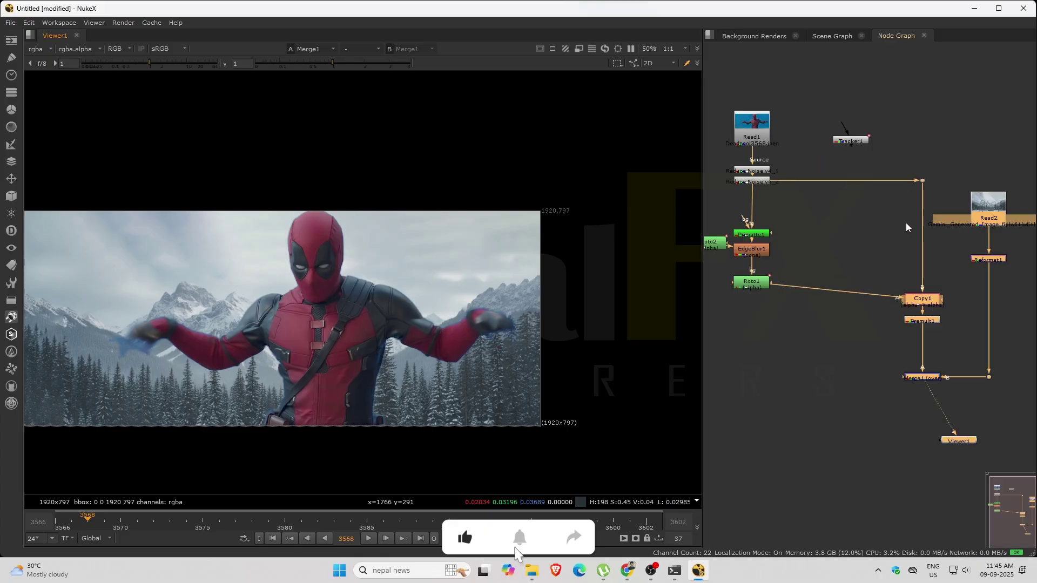
# - Add a dot between Roto1 and Copy1, and shift Copy1, Premult1, Merge1 and the viewer down with it
pyautogui.click(766, 292)
pyautogui.moveTo(750, 322); pyautogui.dragTo(1027, 440)
pyautogui.scroll(-3, 925, 399)
pyautogui.moveTo(932, 303); pyautogui.dragTo(908, 315)
pyautogui.moveTo(779, 277); pyautogui.dragTo(964, 399)
pyautogui.moveTo(911, 290); pyautogui.dragTo(912, 342)
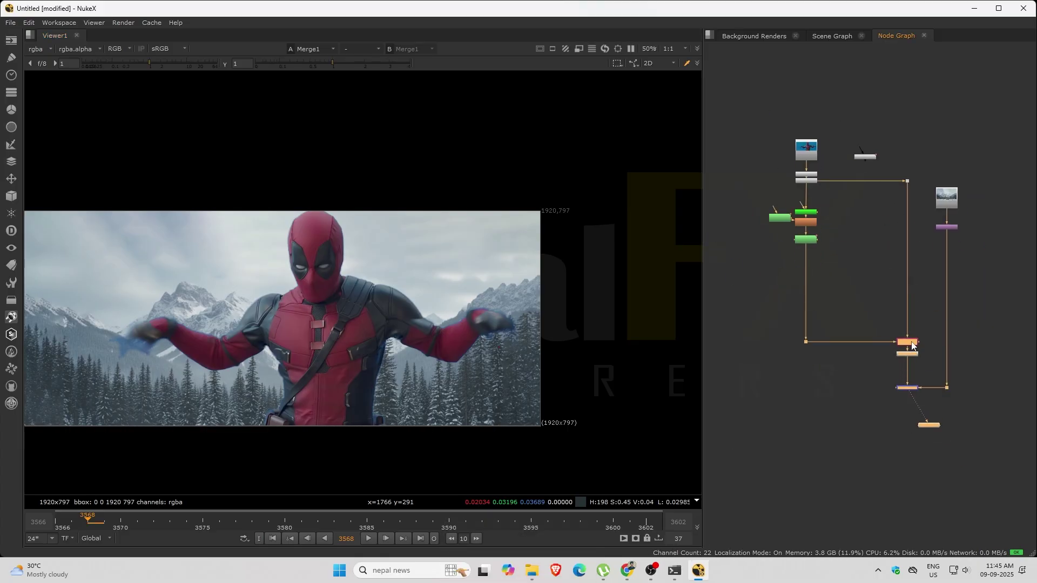
# - Move the Read2 background branch farther from the main branch and raise Read2 with its Reformat node
pyautogui.moveTo(929, 174); pyautogui.dragTo(988, 404)
pyautogui.moveTo(950, 201); pyautogui.dragTo(1035, 272)
pyautogui.moveTo(1007, 189); pyautogui.dragTo(1007, 141)
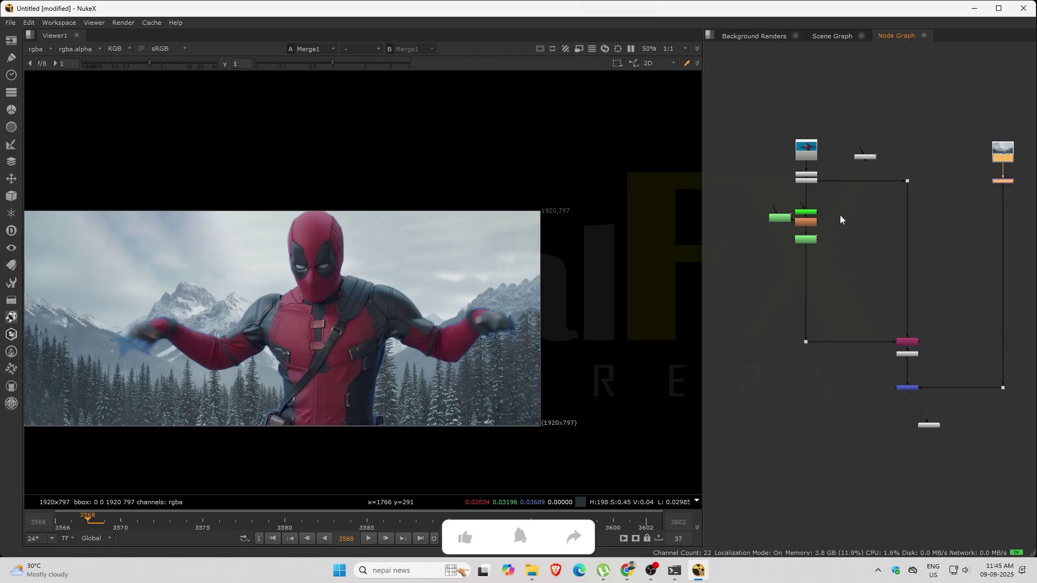
# - Insert a Keylight node below the dot on the colour branch, with its screen colour set to pure blue
pyautogui.click(863, 207)
pyautogui.press('Tab')
pyautogui.write('key')
pyautogui.click(783, 216)
pyautogui.scroll(3, 878, 199)
pyautogui.moveTo(859, 211); pyautogui.dragTo(921, 215)
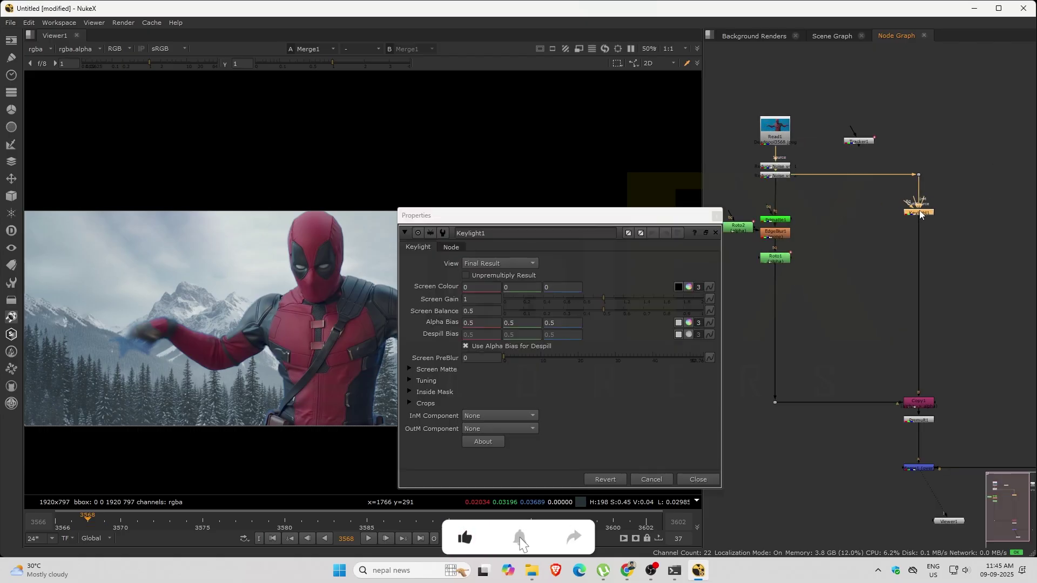
pyautogui.scroll(2, 967, 212)
# - Add a Merge node set to minus, with the dot above Keylight1 as A and Keylight1 as B
pyautogui.press('m')
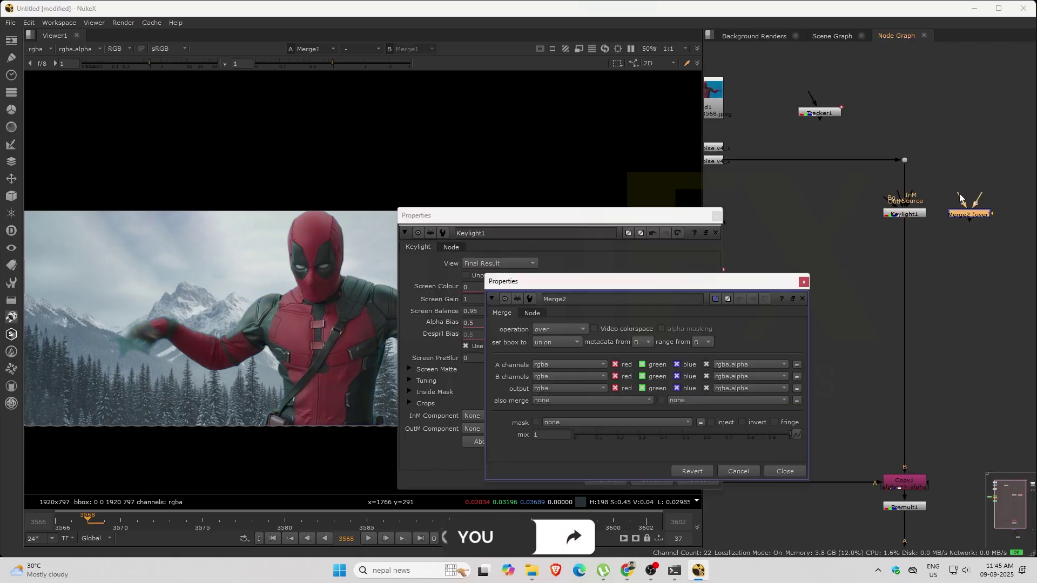
pyautogui.moveTo(981, 190); pyautogui.dragTo(927, 215)
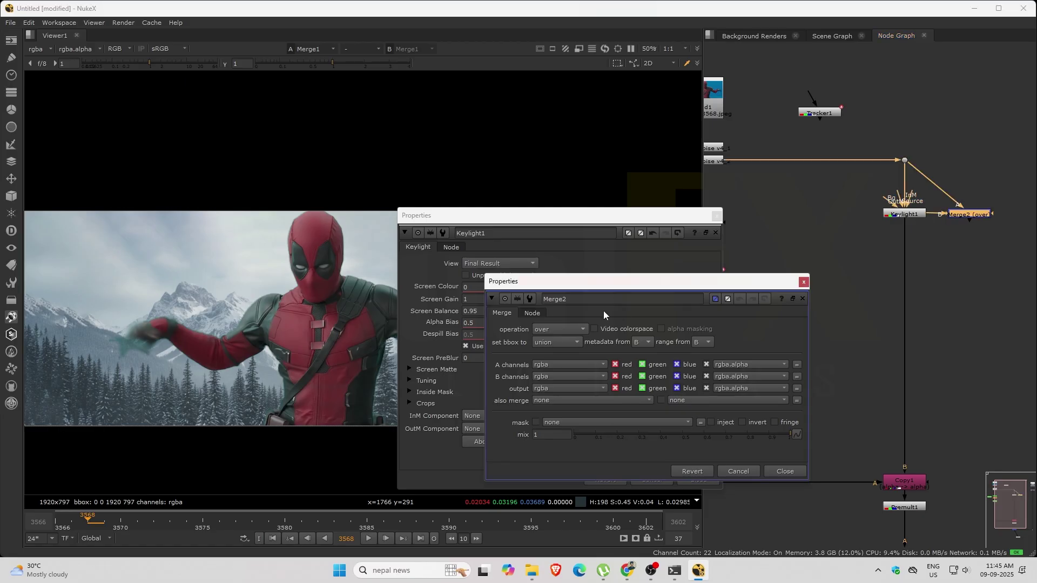
pyautogui.click(560, 329)
pyautogui.click(572, 297)
pyautogui.click(804, 281)
# - Add a Saturation node after Merge2 with saturation at 0 and view its output
pyautogui.press('Tab')
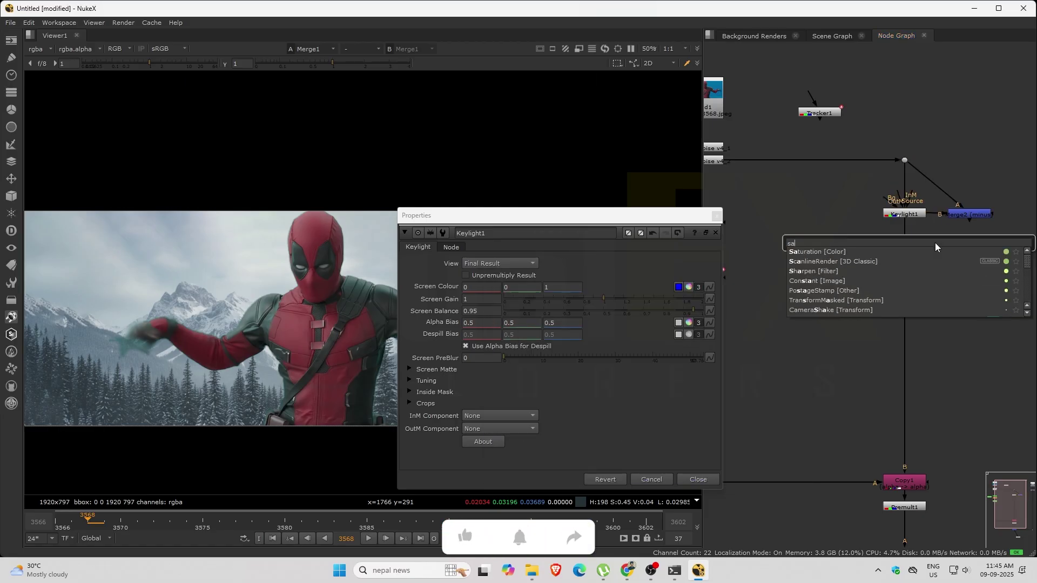
pyautogui.write('sat')
pyautogui.press('Return')
pyautogui.press('1')
pyautogui.moveTo(781, 245); pyautogui.dragTo(443, 242)
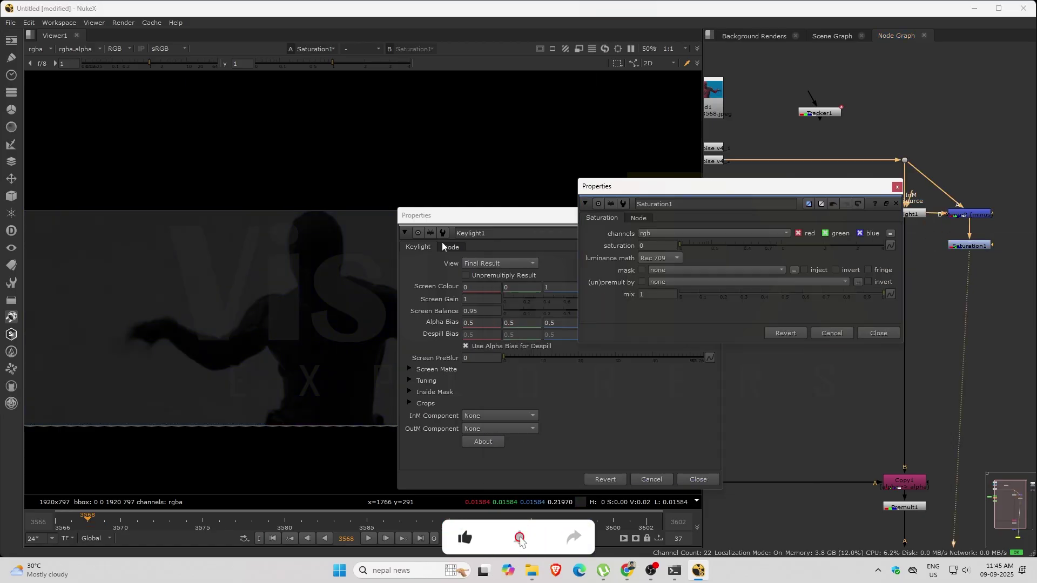
pyautogui.click(897, 187)
# - Insert a plus Merge below Keylight1 with Saturation1 as its A input, and view the result
pyautogui.click(892, 257)
pyautogui.press('m')
pyautogui.moveTo(893, 259); pyautogui.dragTo(967, 246)
pyautogui.moveTo(968, 246); pyautogui.dragTo(968, 259)
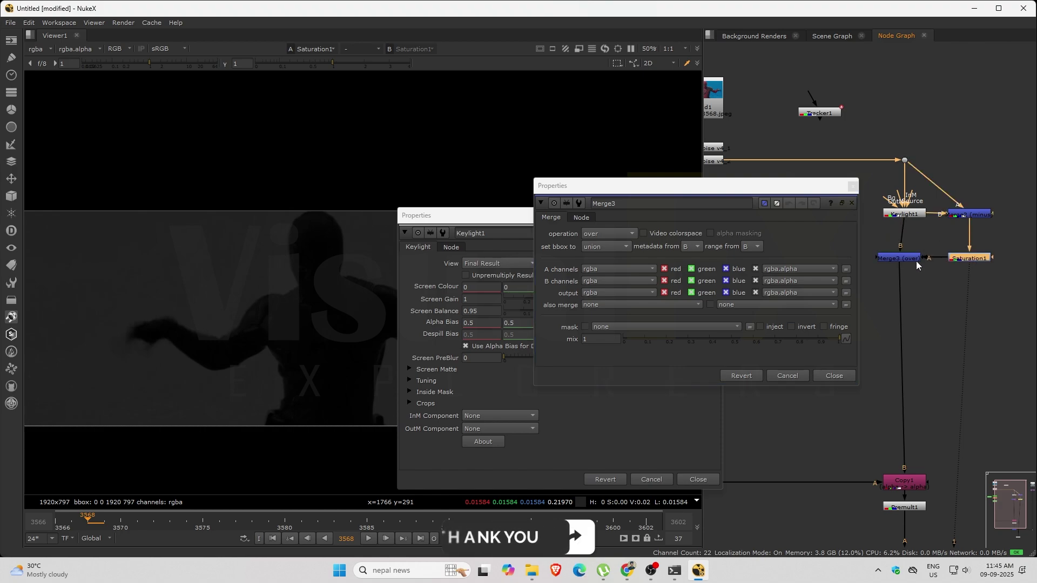
pyautogui.moveTo(904, 259); pyautogui.dragTo(910, 259)
pyautogui.press('1')
pyautogui.click(605, 234)
pyautogui.click(853, 203)
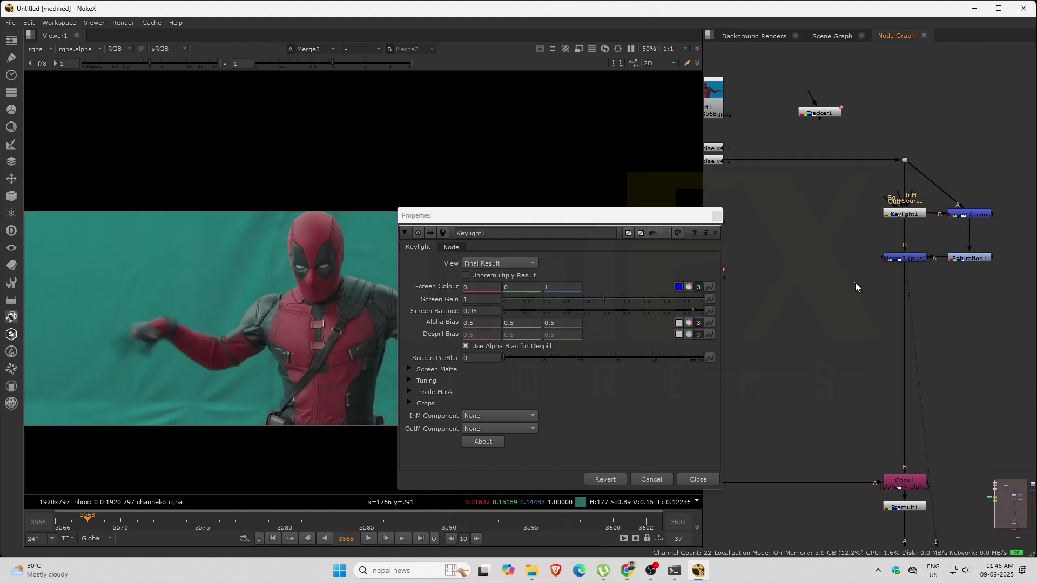
# - Search for a despill node and refresh the list of available plugins
pyautogui.press('Tab')
pyautogui.write('desp')
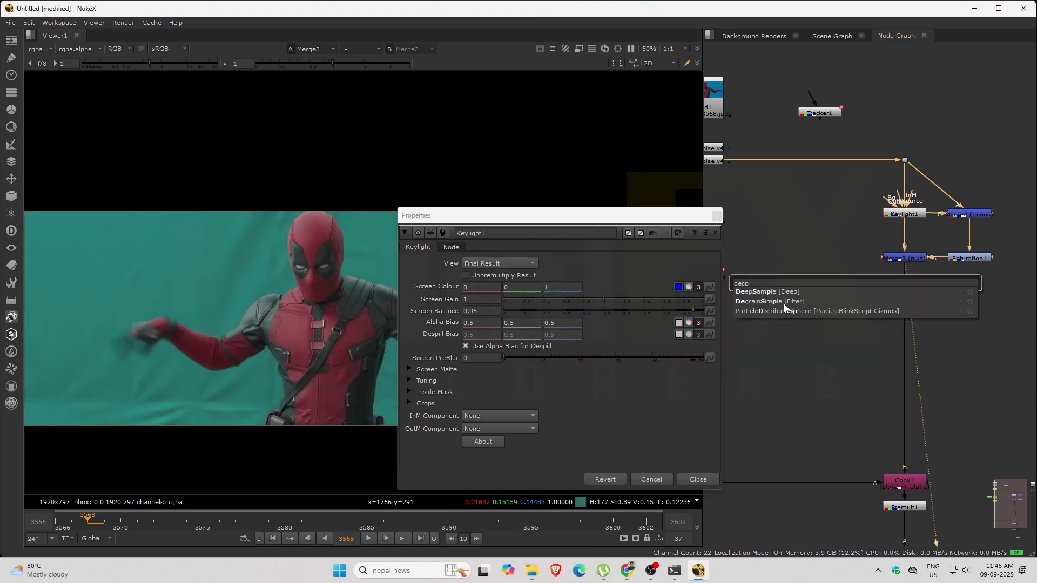
pyautogui.write('ill')
pyautogui.click(785, 307)
pyautogui.click(10, 301)
pyautogui.moveTo(81, 526)
pyautogui.click(200, 528)
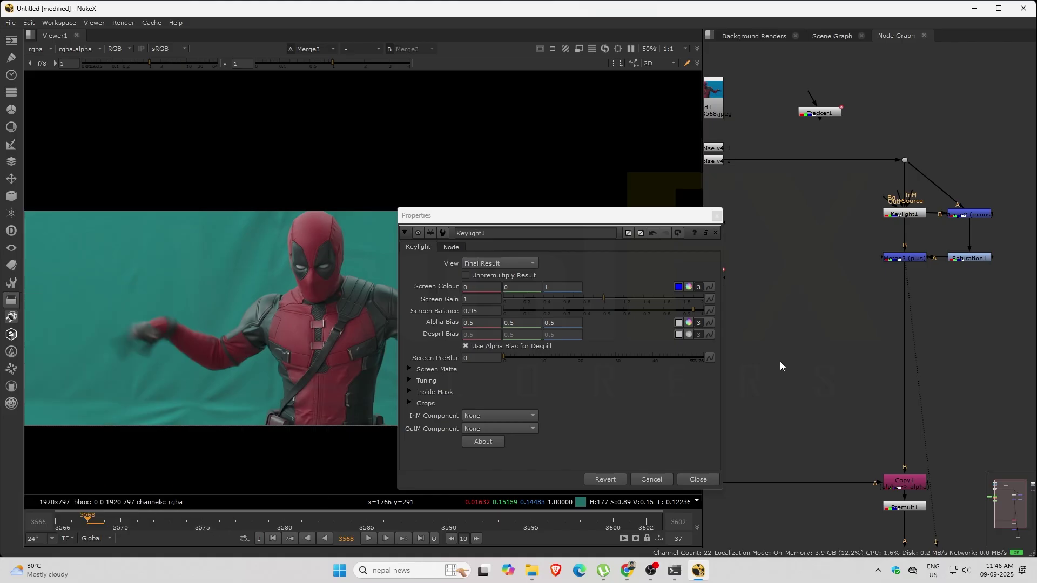
pyautogui.press('Tab')
pyautogui.write('desp')
pyautogui.click(773, 313)
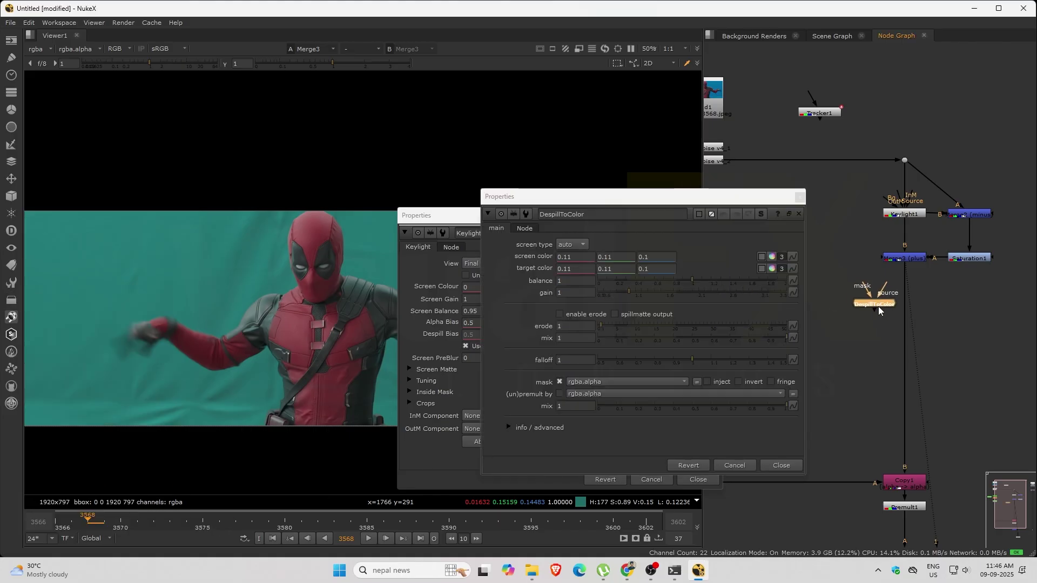
pyautogui.press('Delete')
# - Insert a DespillMadness node after Merge3, check its output, and view the Merge1 composite
pyautogui.press('Tab')
pyautogui.write('desp')
pyautogui.click(787, 325)
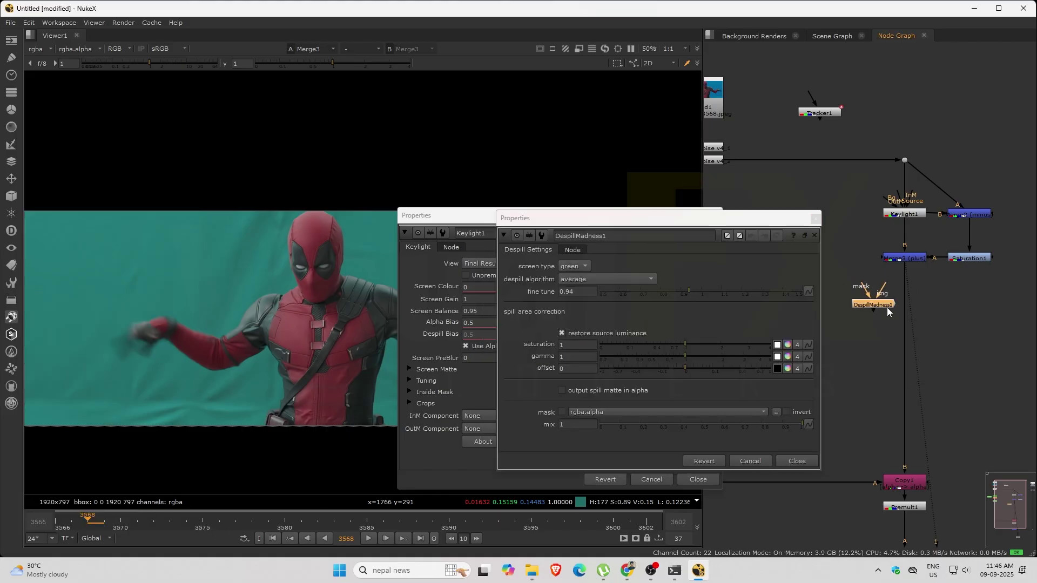
pyautogui.moveTo(887, 307); pyautogui.dragTo(900, 305)
pyautogui.press('1')
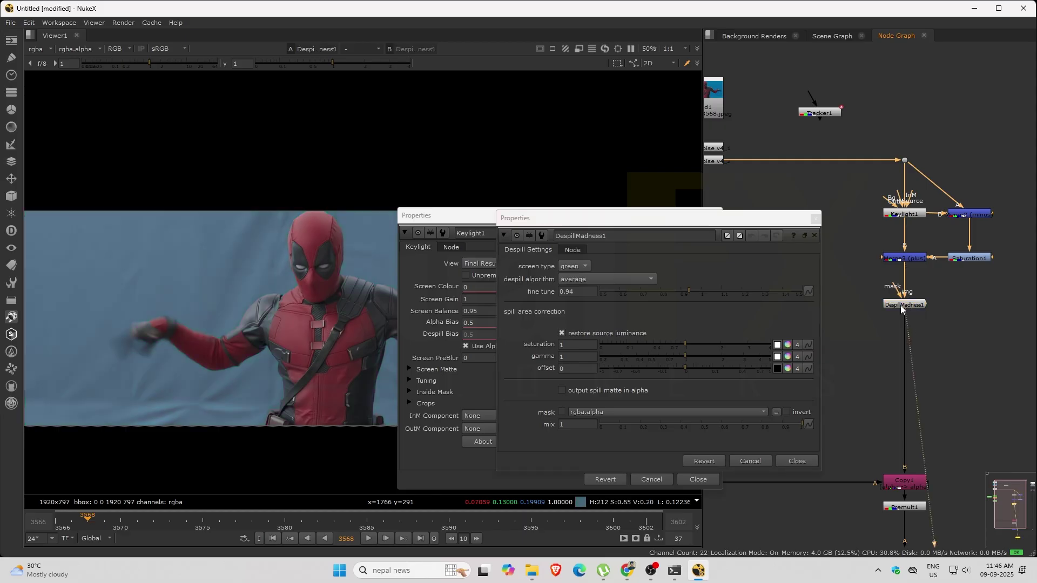
pyautogui.click(815, 219)
pyautogui.click(716, 216)
pyautogui.scroll(-4, 810, 250)
pyautogui.click(854, 413)
pyautogui.press('1')
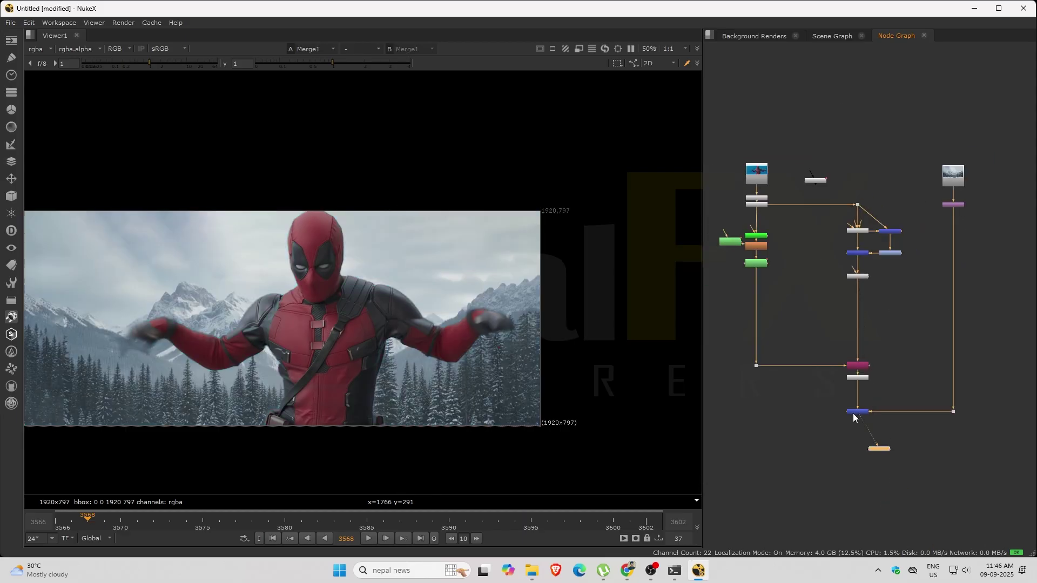
# - Adjust the feather points along the lower edge of Roto1's hand shape
pyautogui.scroll(3, 744, 267)
pyautogui.doubleClick(765, 261)
pyautogui.scroll(2, 118, 383)
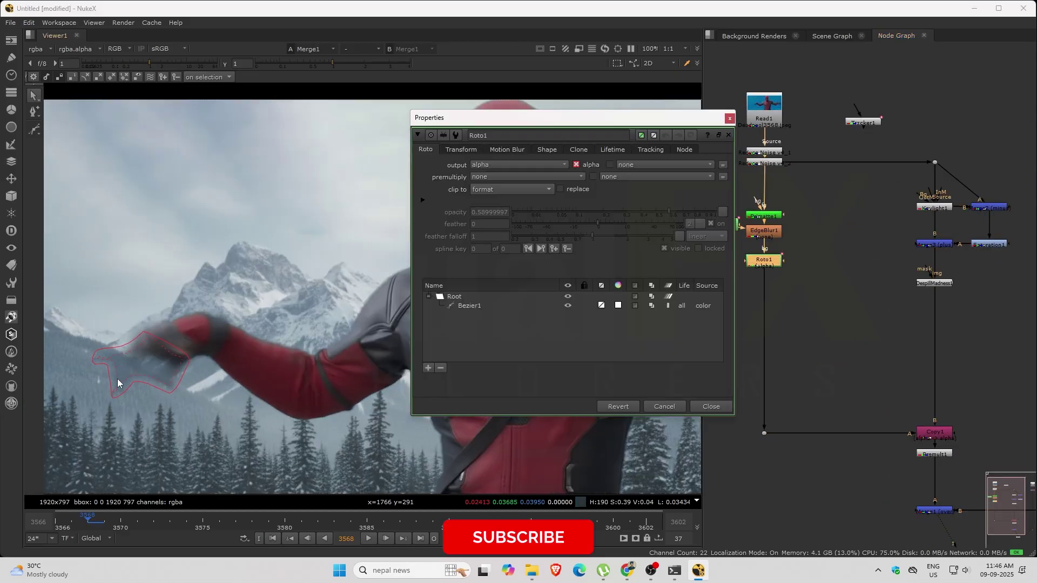
pyautogui.click(118, 383)
pyautogui.scroll(3, 124, 383)
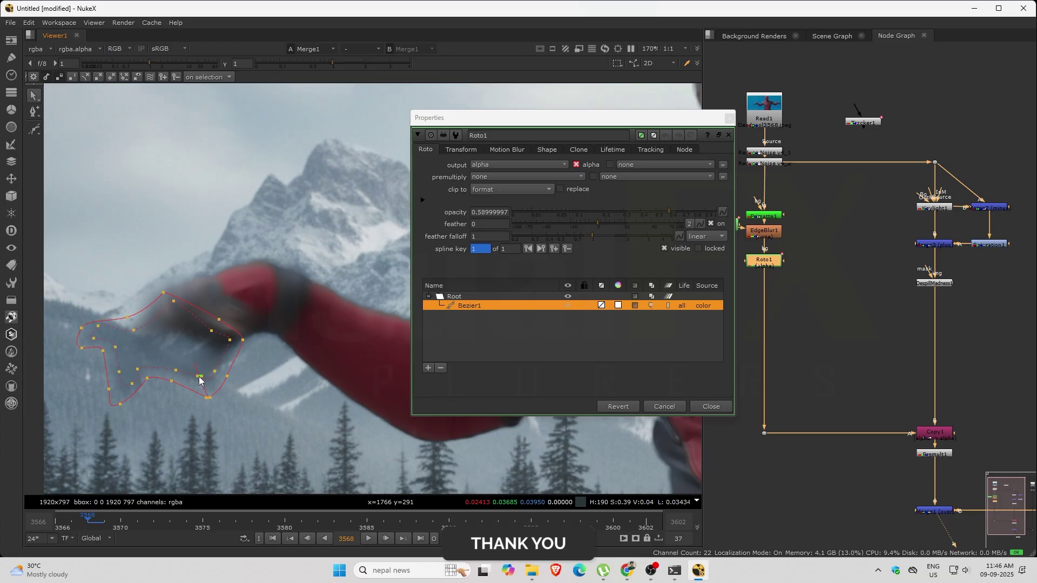
pyautogui.click(214, 372)
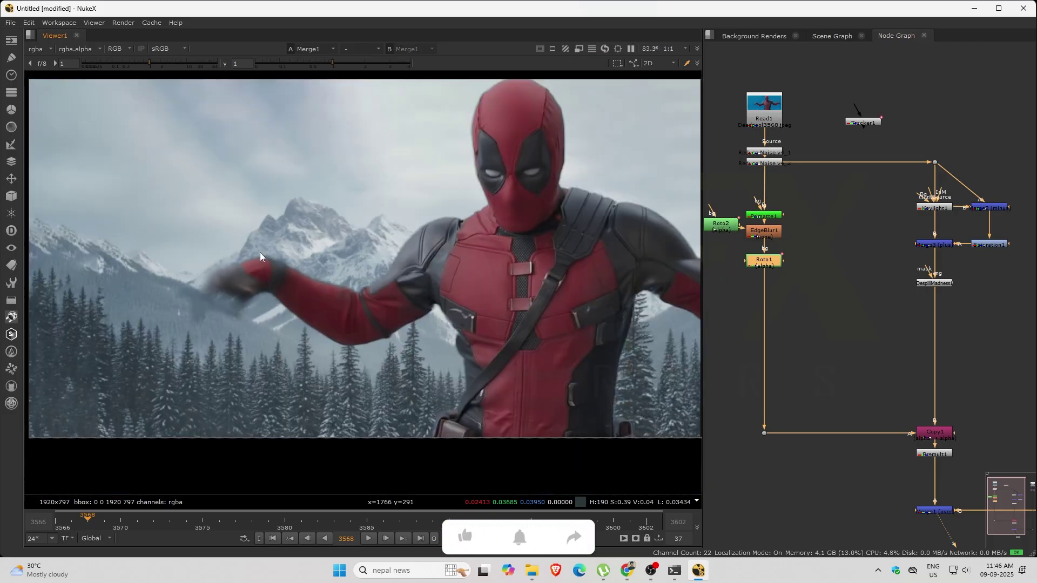
pyautogui.scroll(-3, 260, 252)
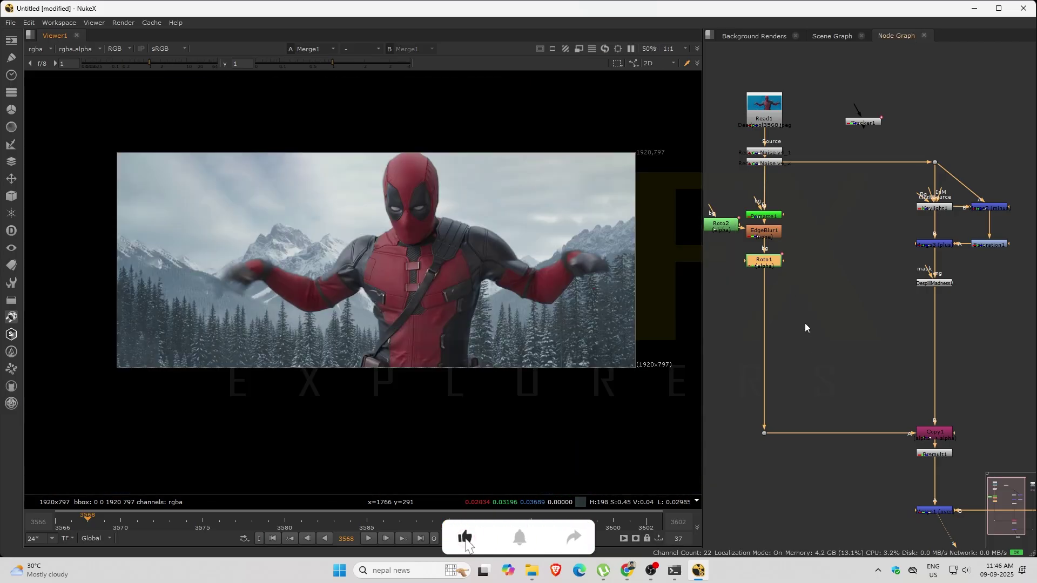
# - Set the opacity of Bezier1 in Roto1 to 0.68
pyautogui.doubleClick(770, 263)
pyautogui.click(486, 306)
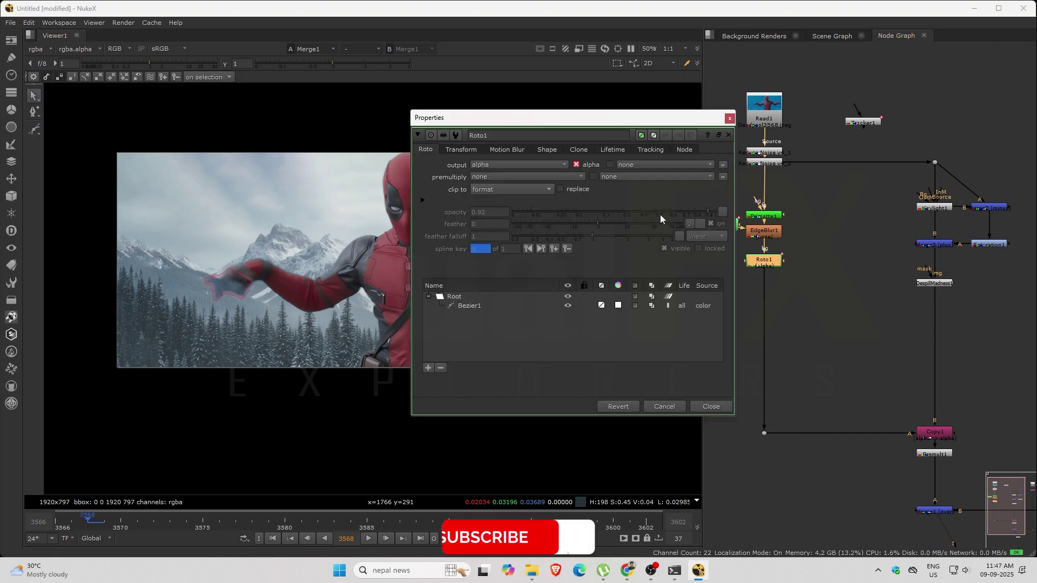
pyautogui.click(470, 306)
pyautogui.moveTo(649, 212); pyautogui.dragTo(672, 209)
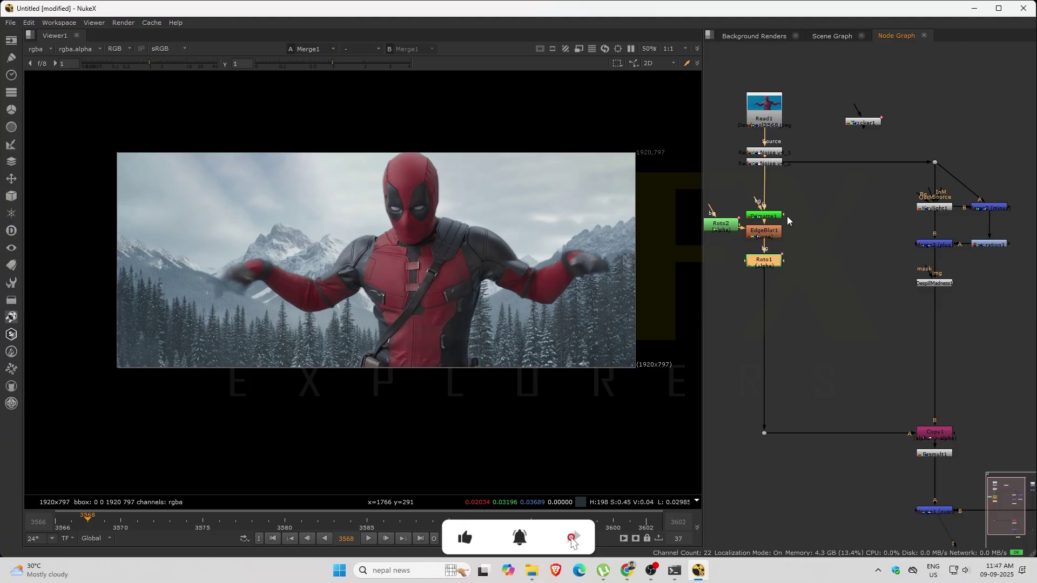
# - Compare the original Read1 plate with the Merge1 composite by switching between them repeatedly
pyautogui.click(775, 114)
pyautogui.press('1')
pyautogui.moveTo(936, 510); pyautogui.dragTo(882, 435)
pyautogui.scroll(-1, 882, 435)
pyautogui.click(881, 435)
pyautogui.press('2')
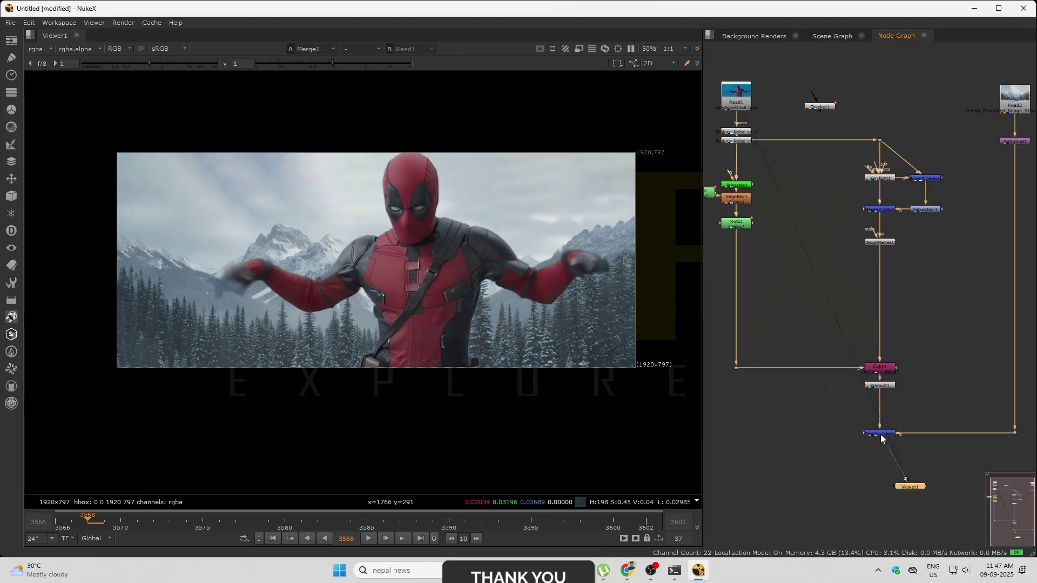
pyautogui.press('1')
pyautogui.press('2')
pyautogui.press('1')
pyautogui.press('2')
pyautogui.press('1')
pyautogui.press('2')
pyautogui.press('1')
pyautogui.press('2')
pyautogui.press('1')
pyautogui.press('2')
pyautogui.press('1')
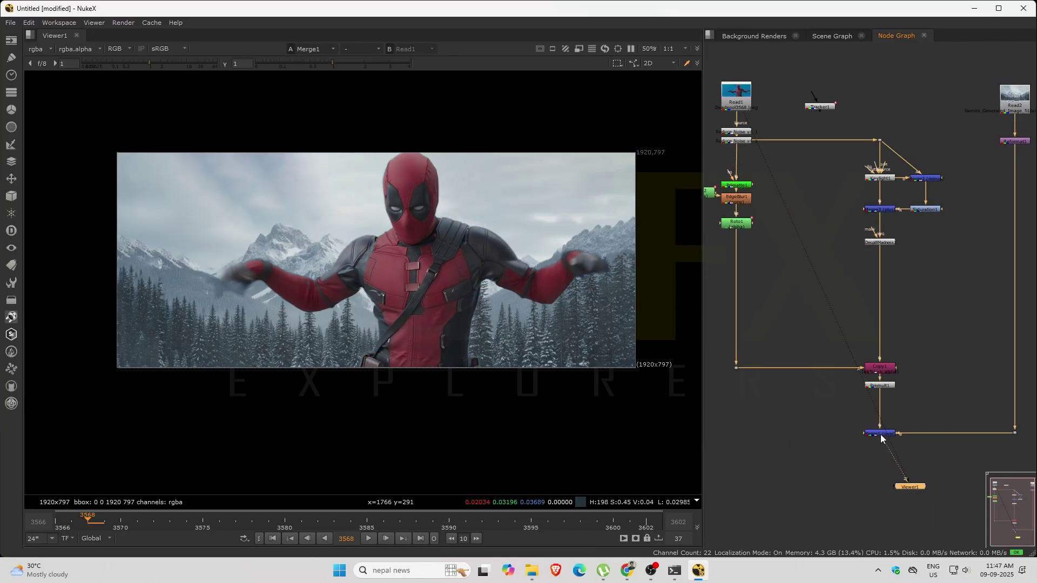
pyautogui.press('2')
# - Deepen the inward feather on the lower and outer points of Roto1's hand shape
pyautogui.doubleClick(738, 225)
pyautogui.scroll(5, 221, 301)
pyautogui.moveTo(222, 340); pyautogui.dragTo(309, 301)
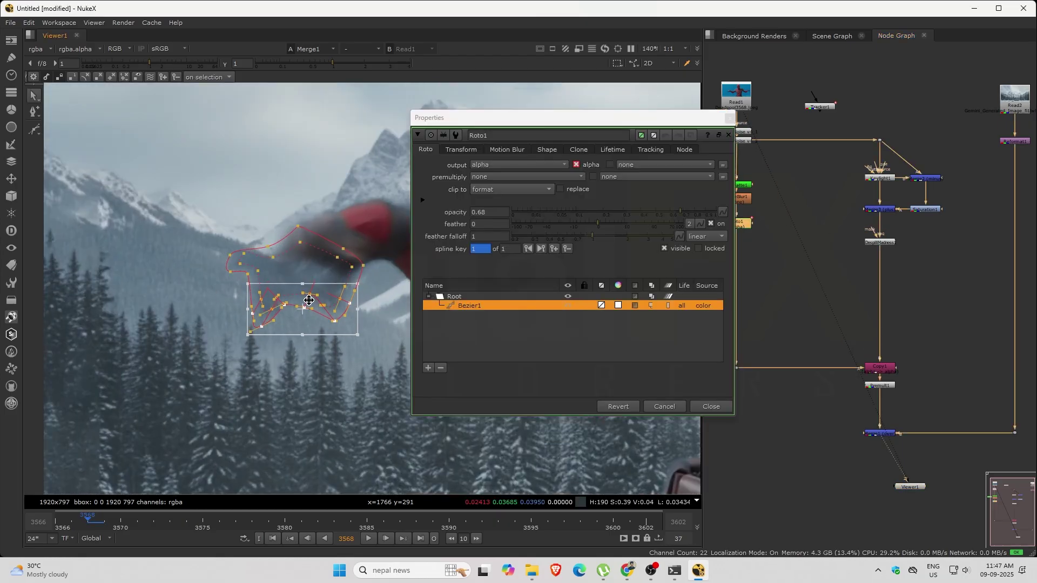
pyautogui.moveTo(179, 234); pyautogui.dragTo(261, 270)
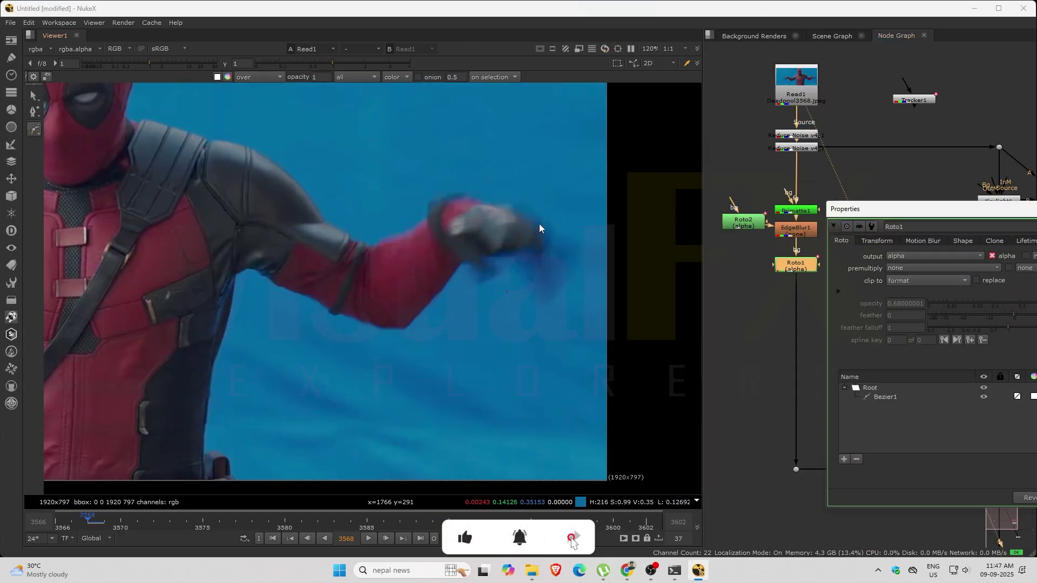
# - Draw a second closed Bezier in Roto1 around the motion-blurred fingers of the other hand
pyautogui.click(498, 205)
pyautogui.click(528, 202)
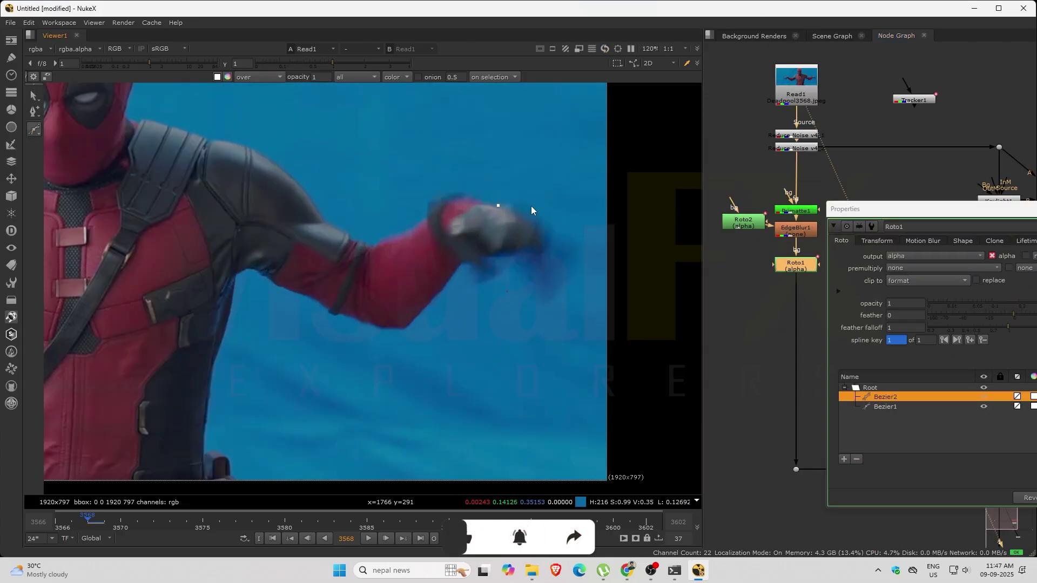
pyautogui.click(539, 214)
pyautogui.click(567, 276)
pyautogui.click(548, 301)
pyautogui.click(533, 296)
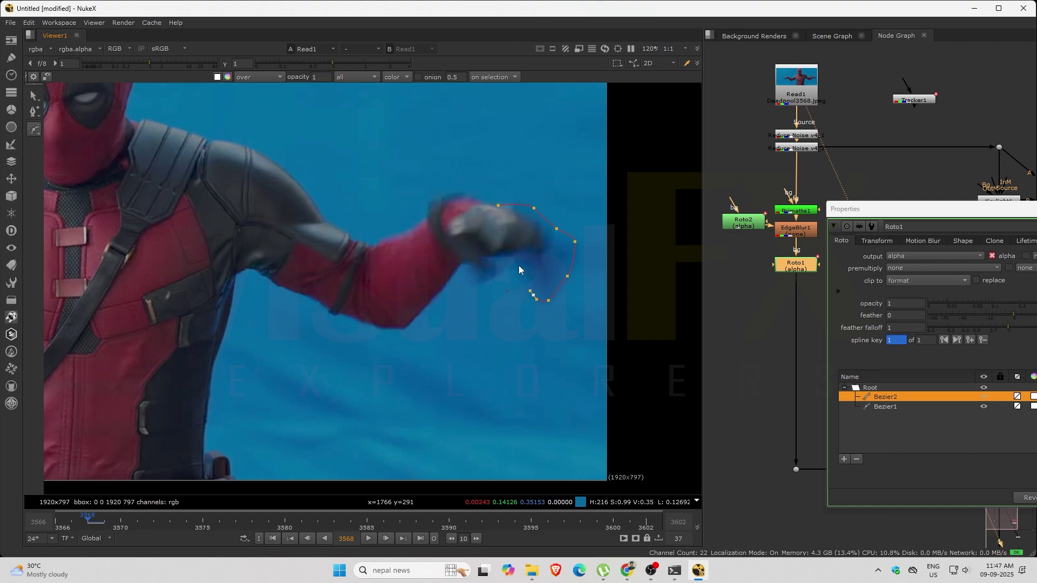
pyautogui.click(511, 262)
pyautogui.click(499, 270)
pyautogui.click(475, 283)
pyautogui.click(472, 265)
pyautogui.click(475, 255)
pyautogui.click(499, 231)
pyautogui.click(497, 208)
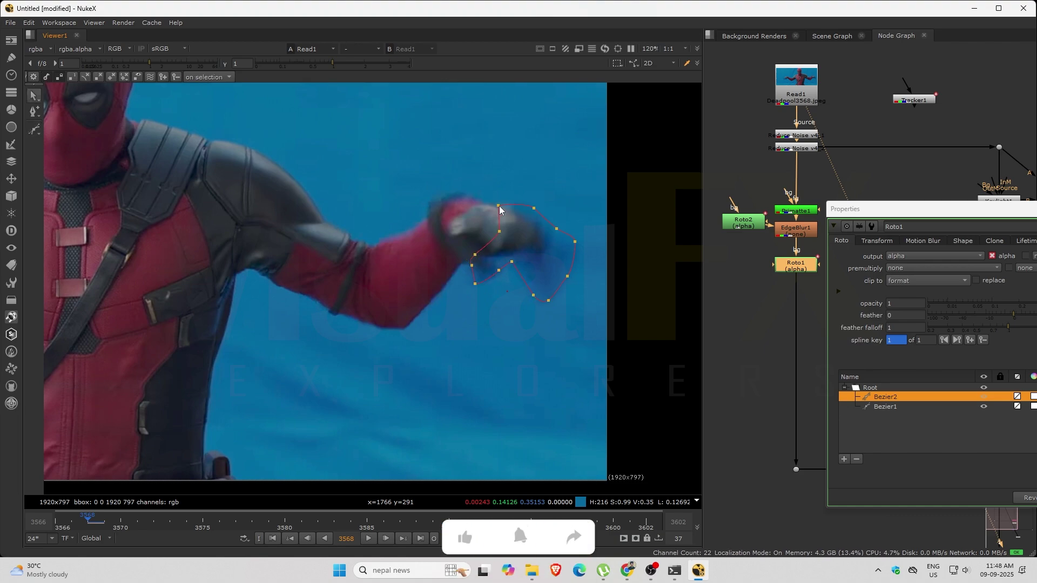
# - Draw a second closed rounded shape in Roto2 around the other blurred hand and select all its points
pyautogui.click(904, 216)
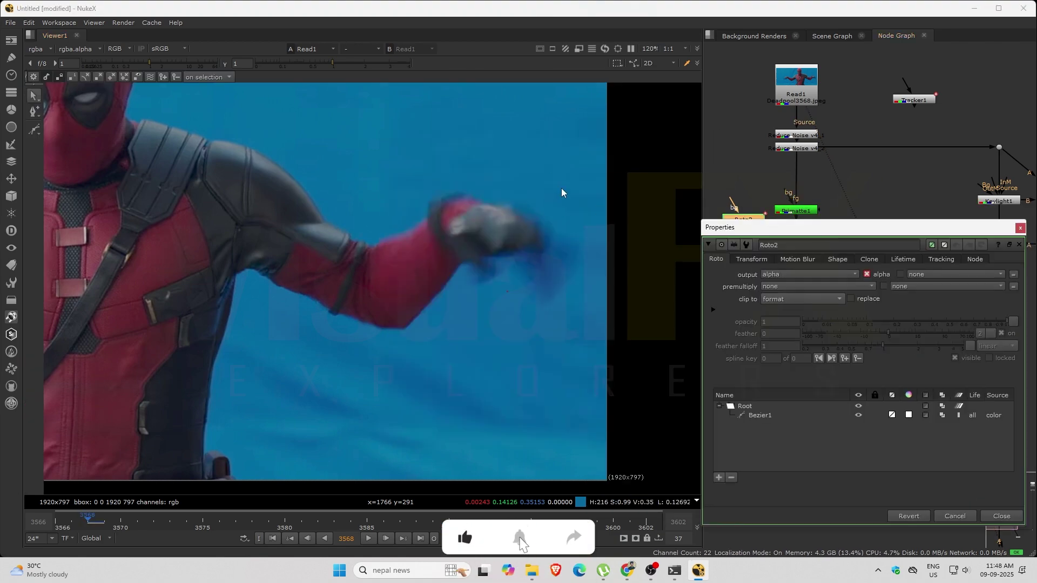
pyautogui.click(35, 130)
pyautogui.moveTo(768, 229); pyautogui.dragTo(894, 269)
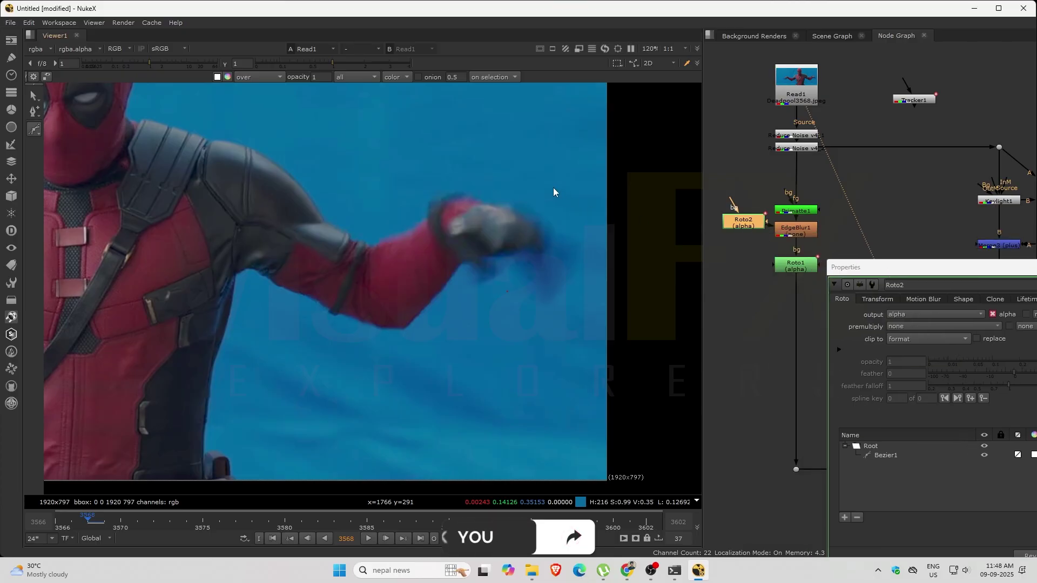
pyautogui.click(554, 187)
pyautogui.moveTo(513, 206); pyautogui.dragTo(504, 222)
pyautogui.moveTo(489, 277); pyautogui.dragTo(491, 286)
pyautogui.moveTo(511, 313); pyautogui.dragTo(561, 345)
pyautogui.moveTo(604, 331); pyautogui.dragTo(620, 263)
pyautogui.moveTo(587, 198); pyautogui.dragTo(572, 195)
pyautogui.click(554, 187)
pyautogui.moveTo(455, 162); pyautogui.dragTo(640, 378)
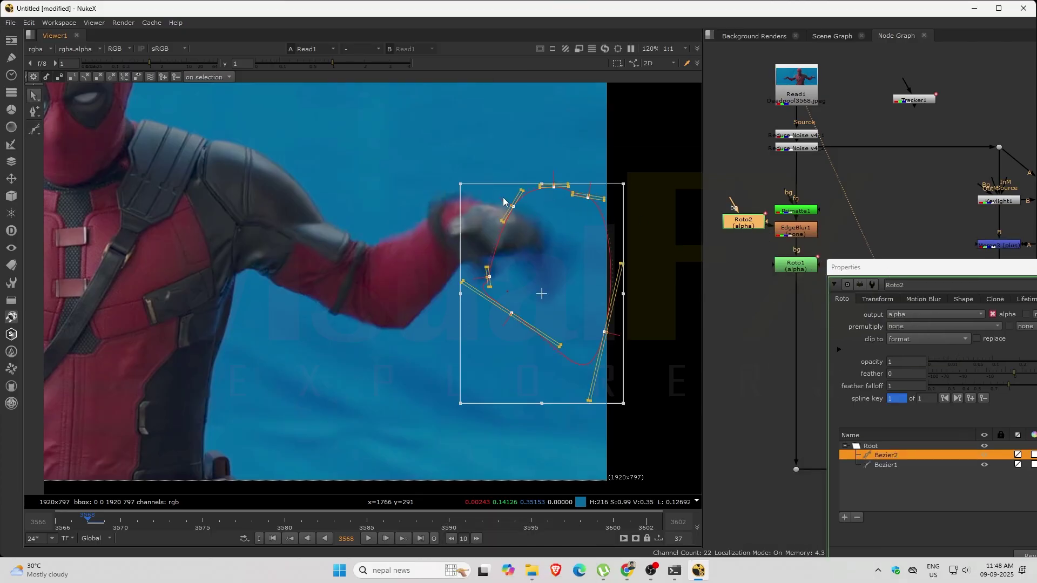
# - Feather the second hand shape outward in Roto2, and do the same to Bezier2 in Roto1
pyautogui.press('e')
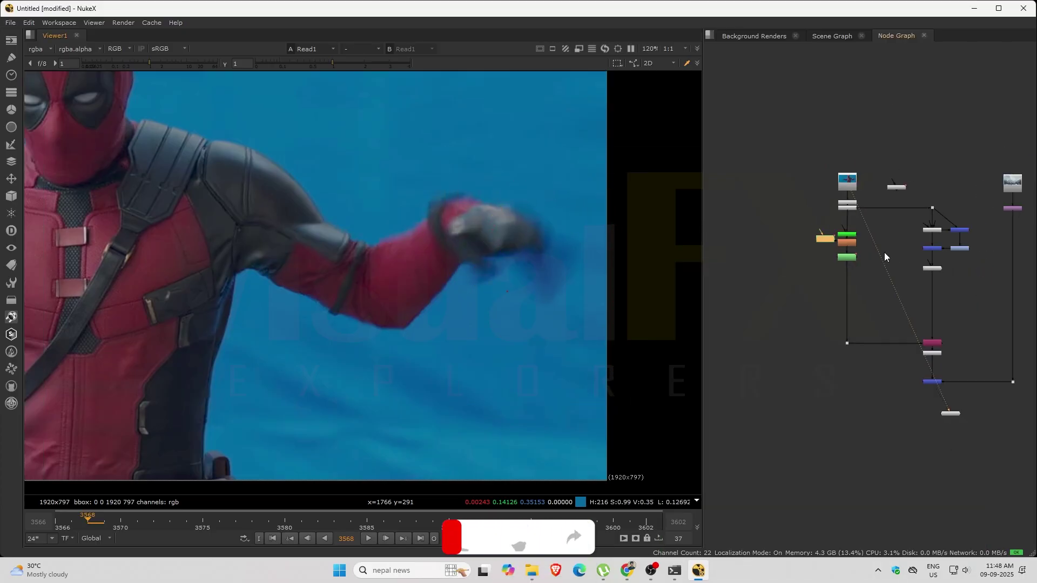
pyautogui.scroll(3, 885, 255)
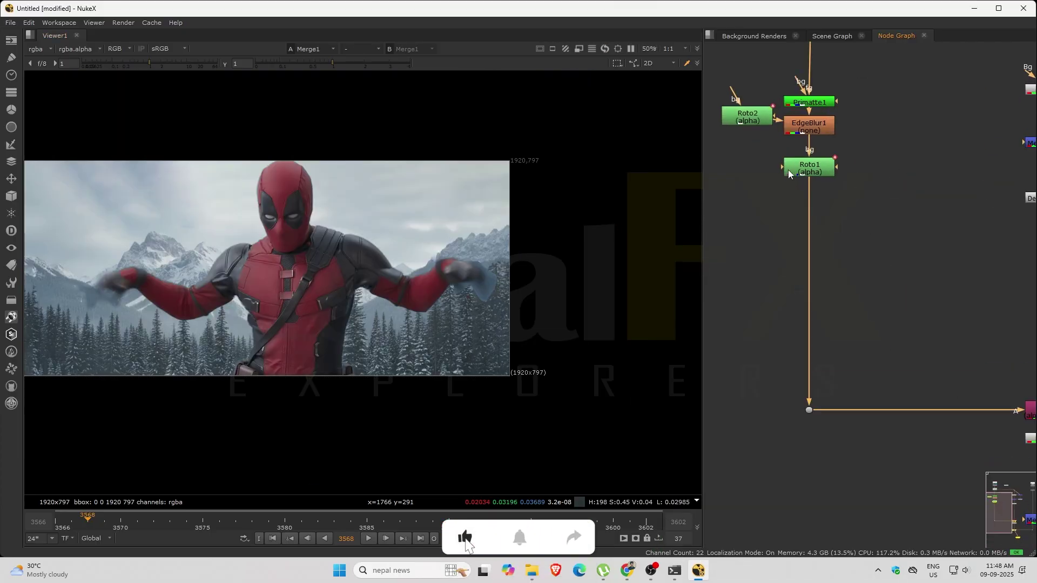
pyautogui.doubleClick(808, 168)
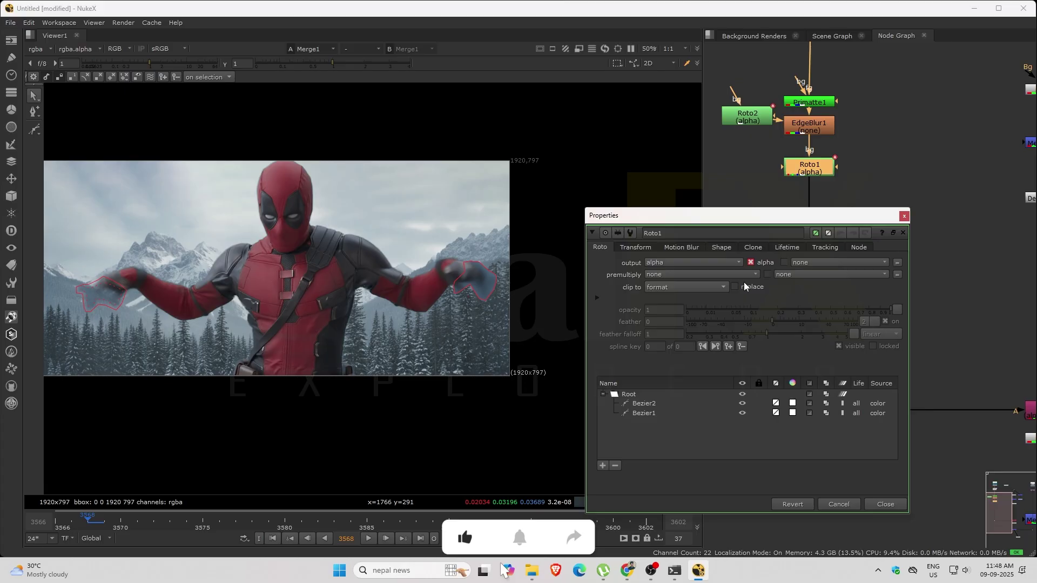
pyautogui.click(651, 404)
pyautogui.scroll(2, 499, 276)
pyautogui.press('e')
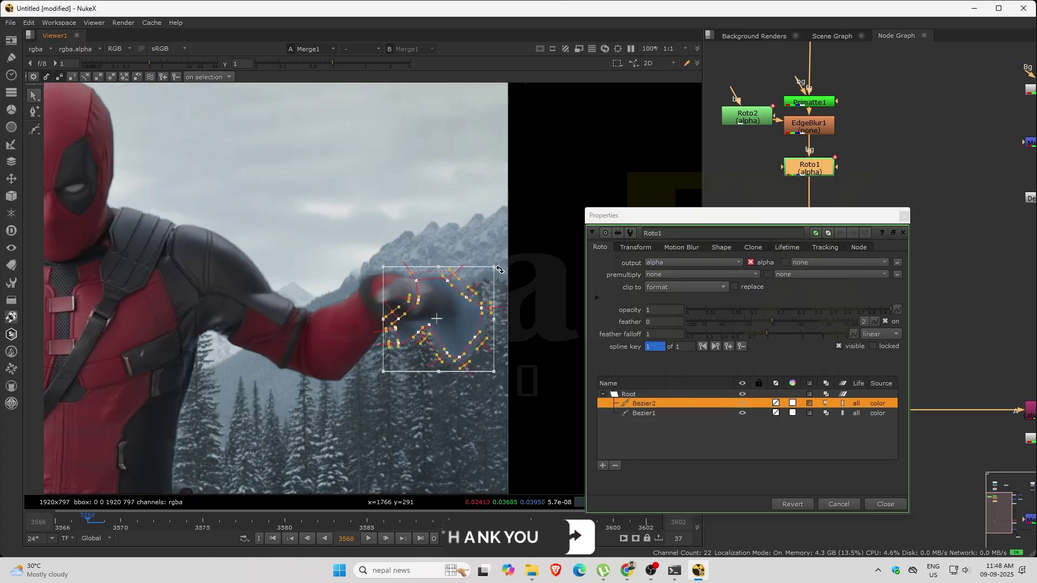
# - Shrink Roto1's Bezier2 slightly around the blurred hand and lower its opacity to 0.565
pyautogui.moveTo(494, 267); pyautogui.dragTo(489, 272)
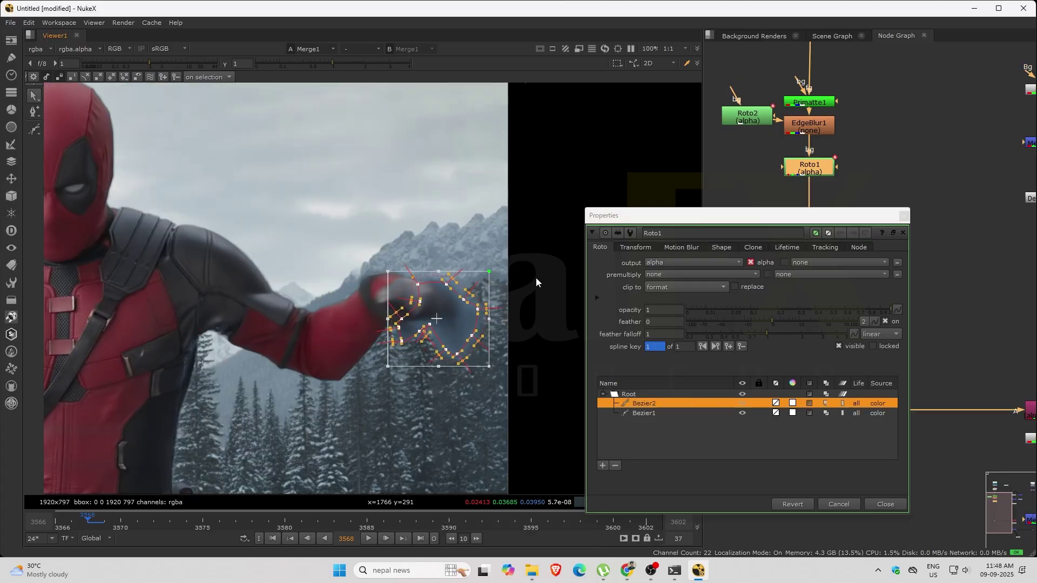
pyautogui.moveTo(803, 310); pyautogui.dragTo(826, 313)
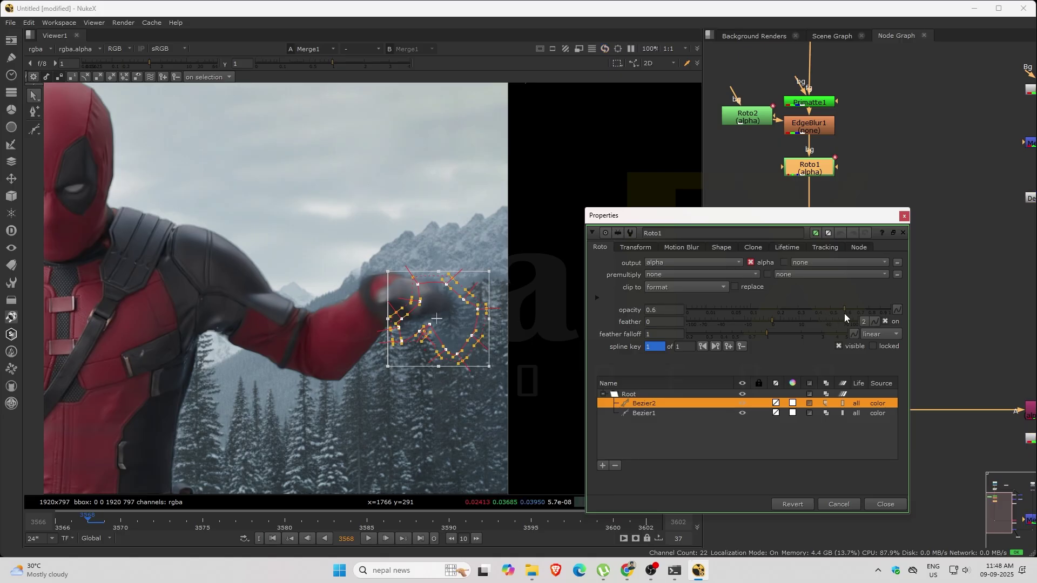
pyautogui.click(904, 216)
pyautogui.scroll(-5, 345, 266)
pyautogui.scroll(1, 407, 351)
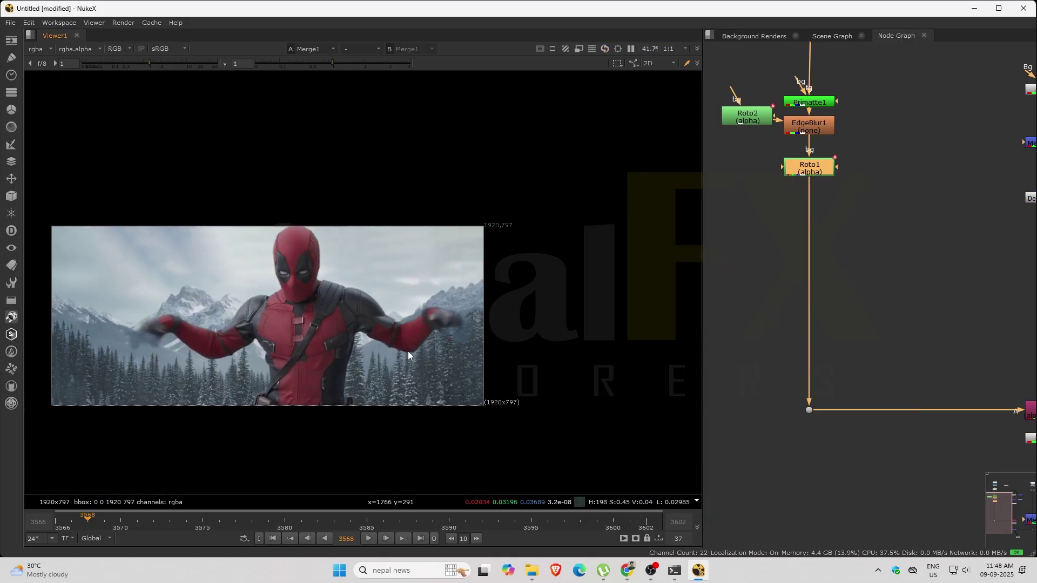
pyautogui.moveTo(301, 348); pyautogui.dragTo(351, 352)
# - Move both Roto1 hand shapes outside the image area at frame 3567
pyautogui.click(72, 522)
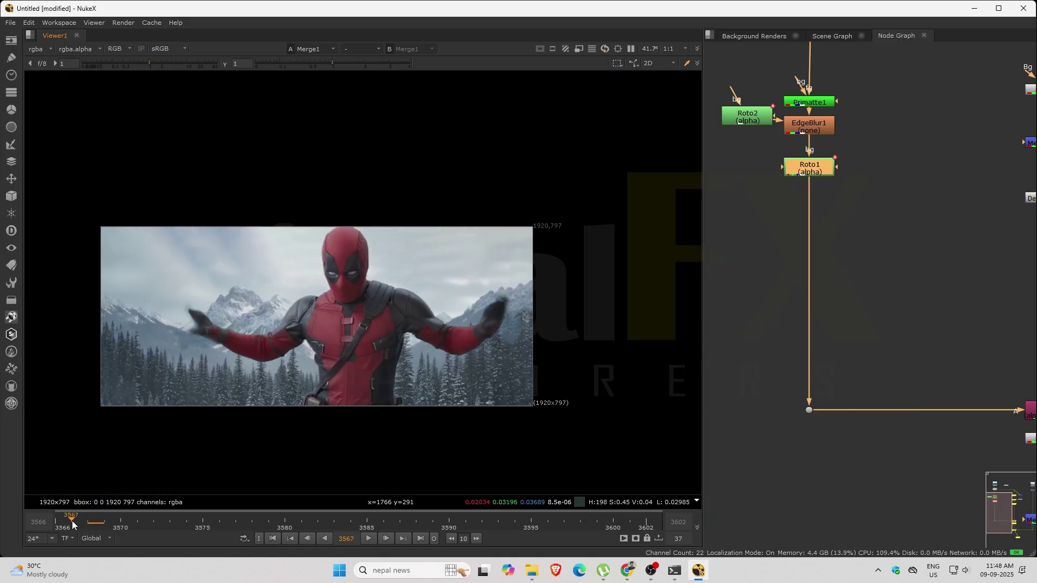
pyautogui.moveTo(74, 525)
pyautogui.mouseDown()
pyautogui.moveTo(88, 524)
pyautogui.moveTo(74, 523)
pyautogui.mouseUp()
pyautogui.doubleClick(815, 168)
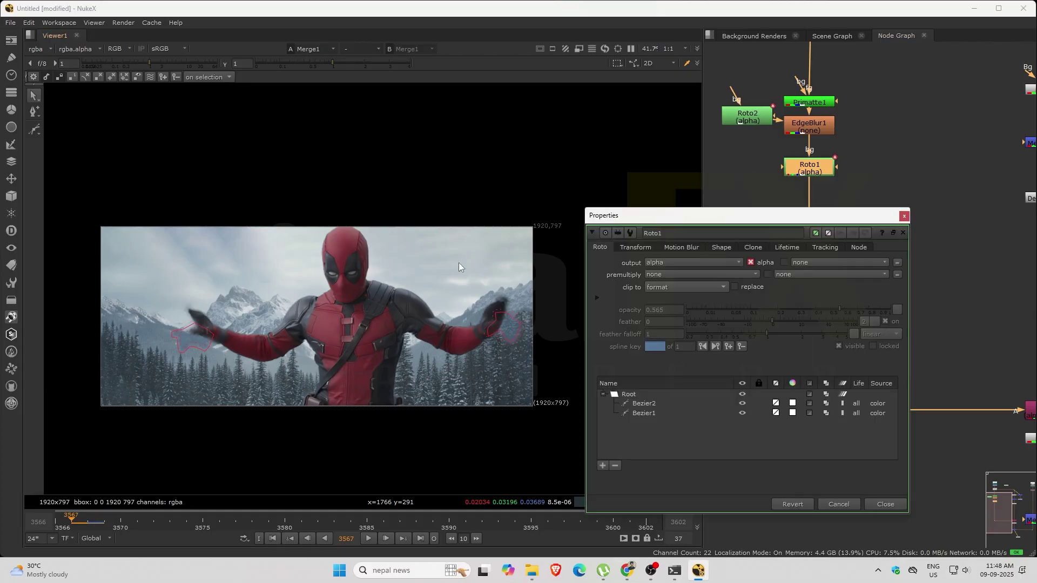
pyautogui.click(198, 341)
pyautogui.moveTo(198, 340); pyautogui.dragTo(639, 314)
pyautogui.click(504, 322)
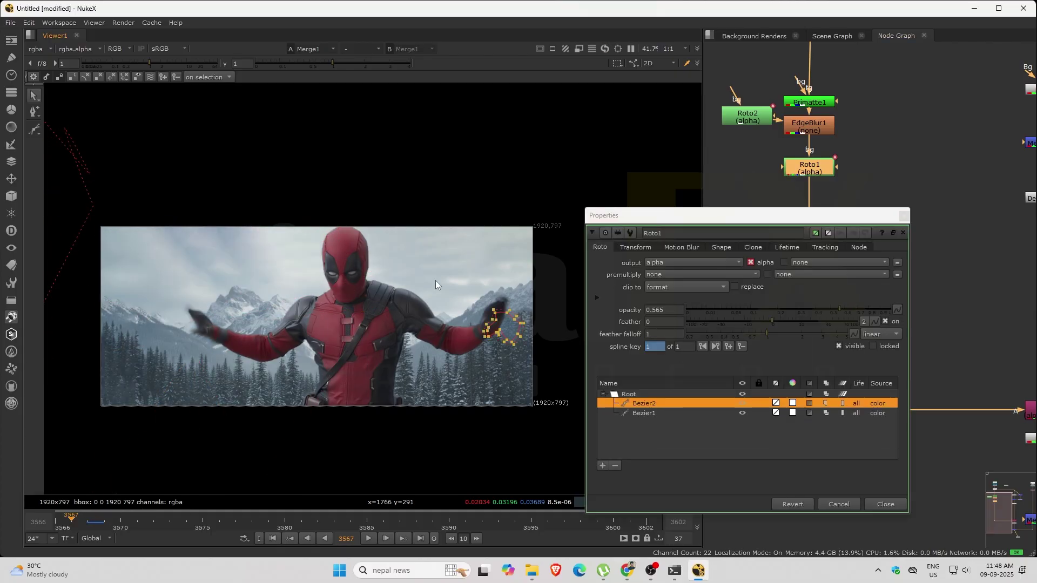
pyautogui.moveTo(503, 324); pyautogui.dragTo(648, 287)
# - Move both Roto1 hand shapes outside the image area at frame 3569 and close the node's properties
pyautogui.moveTo(72, 523); pyautogui.dragTo(105, 522)
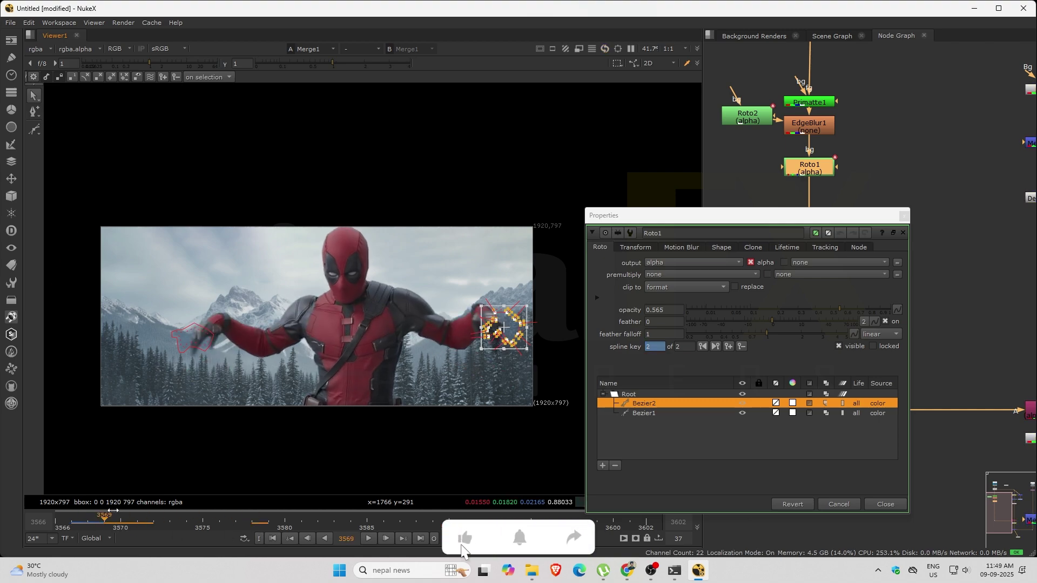
pyautogui.moveTo(271, 300); pyautogui.dragTo(59, 387)
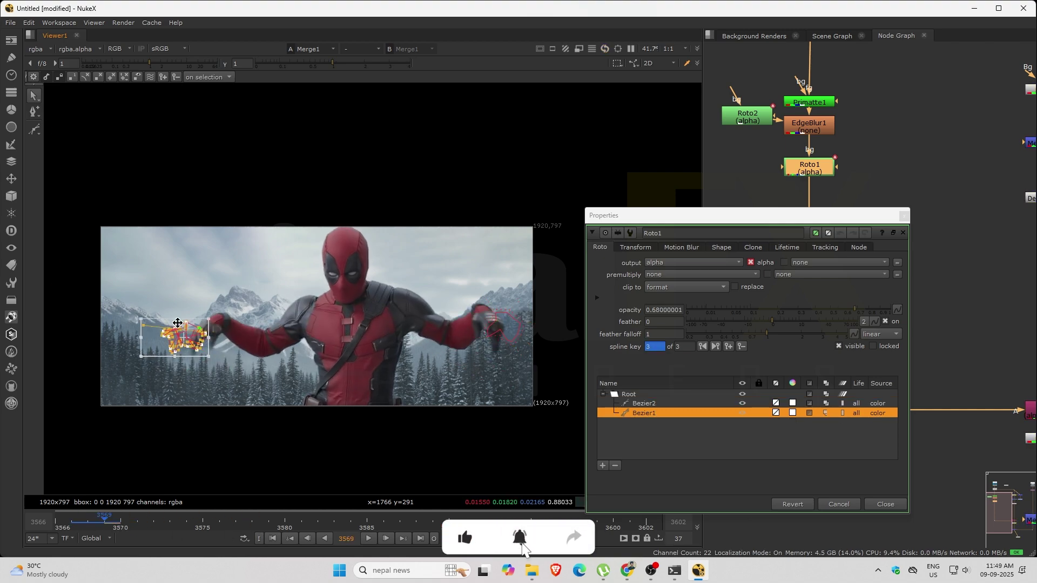
pyautogui.click(500, 324)
pyautogui.moveTo(508, 320); pyautogui.dragTo(685, 213)
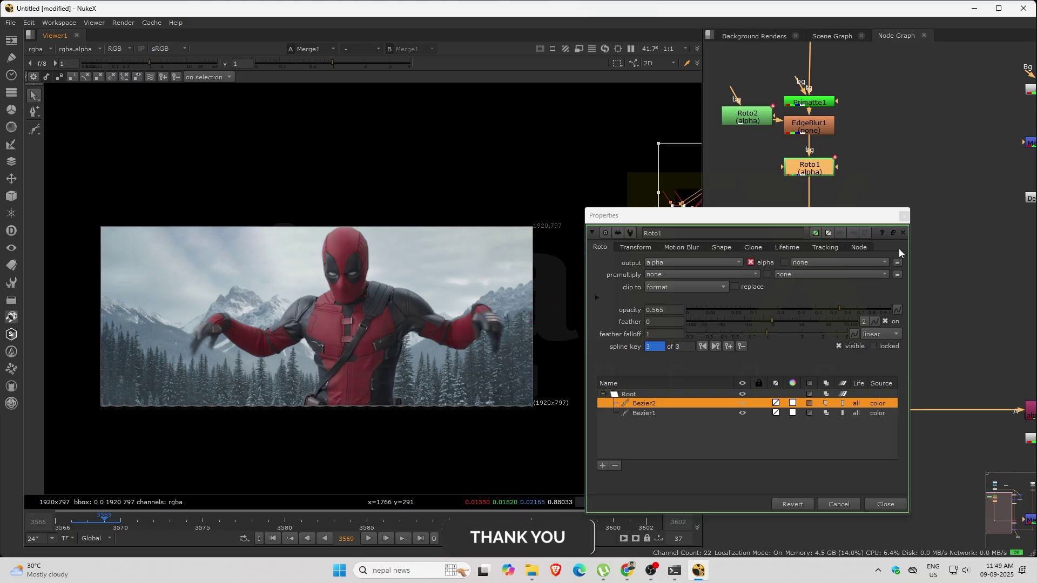
pyautogui.click(903, 233)
# - Play the composite from the start of the shot to check both hands in motion
pyautogui.click(58, 523)
pyautogui.click(368, 539)
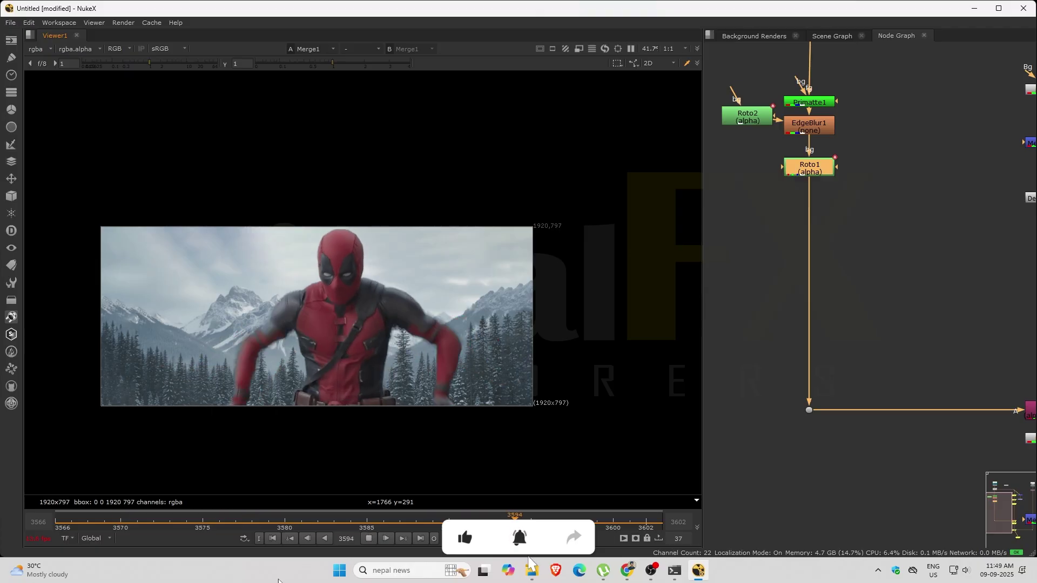
pyautogui.click(368, 538)
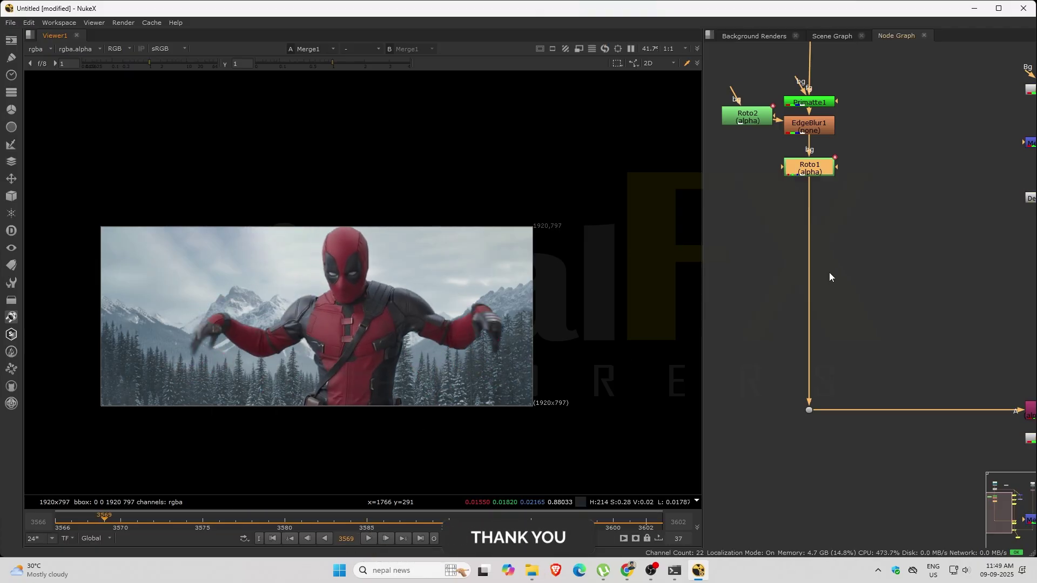
# - Insert a Transform after Reformat1 on the mountain background, with translate x 16, y 136 and scale 1.04
pyautogui.scroll(-3, 829, 272)
pyautogui.moveTo(910, 206); pyautogui.dragTo(926, 192)
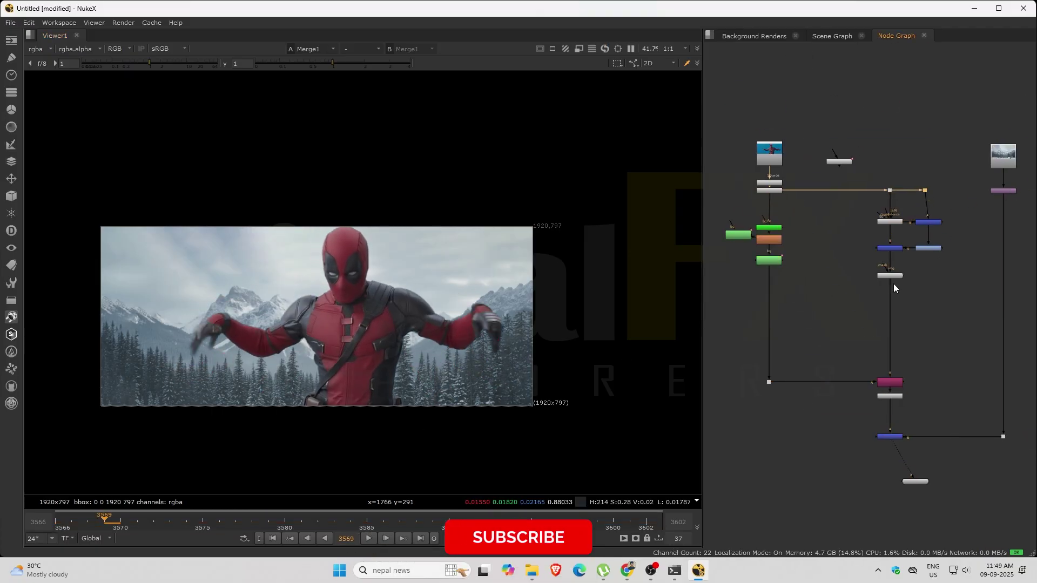
pyautogui.scroll(3, 990, 212)
pyautogui.moveTo(989, 211); pyautogui.dragTo(930, 237)
pyautogui.click(908, 237)
pyautogui.press('t')
pyautogui.moveTo(746, 229); pyautogui.dragTo(757, 226)
pyautogui.moveTo(317, 316); pyautogui.dragTo(317, 290)
pyautogui.click(748, 228)
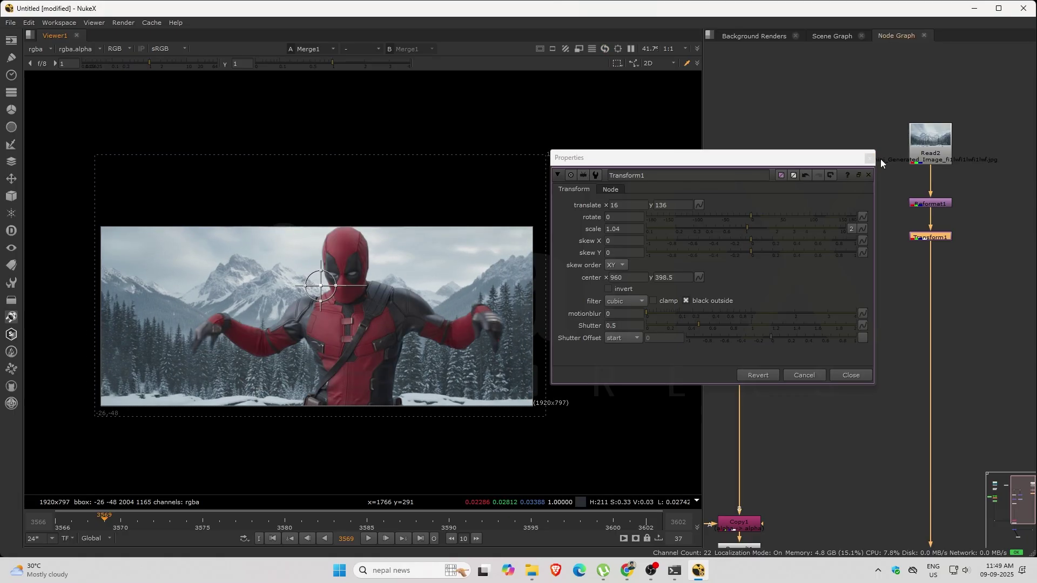
pyautogui.click(869, 158)
# - Add a Blur below the background's Transform1 and set its size to about 15
pyautogui.click(913, 290)
pyautogui.press('b')
pyautogui.moveTo(928, 294); pyautogui.dragTo(945, 290)
pyautogui.moveTo(701, 292); pyautogui.dragTo(722, 292)
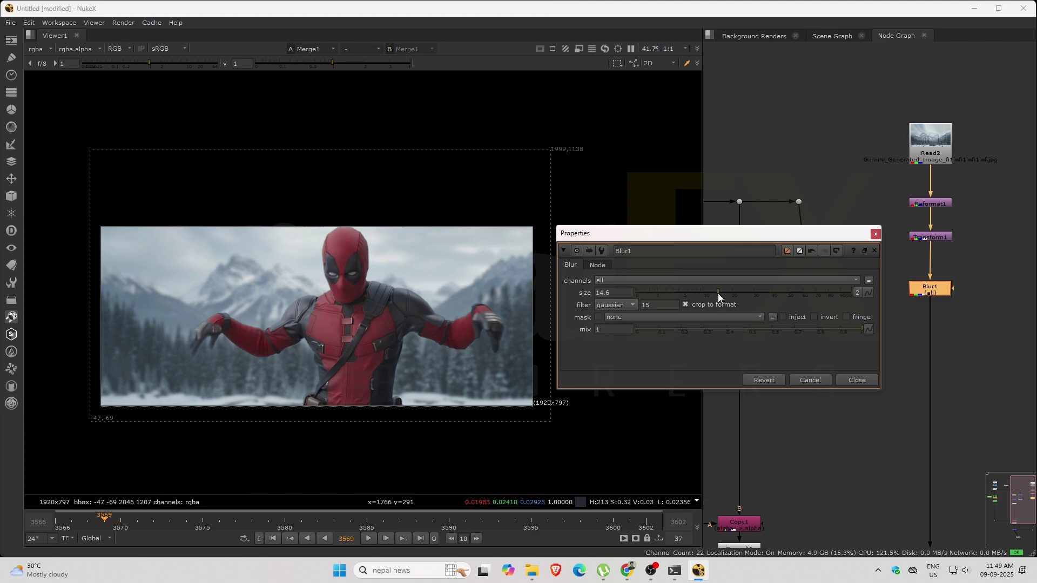
pyautogui.click(875, 233)
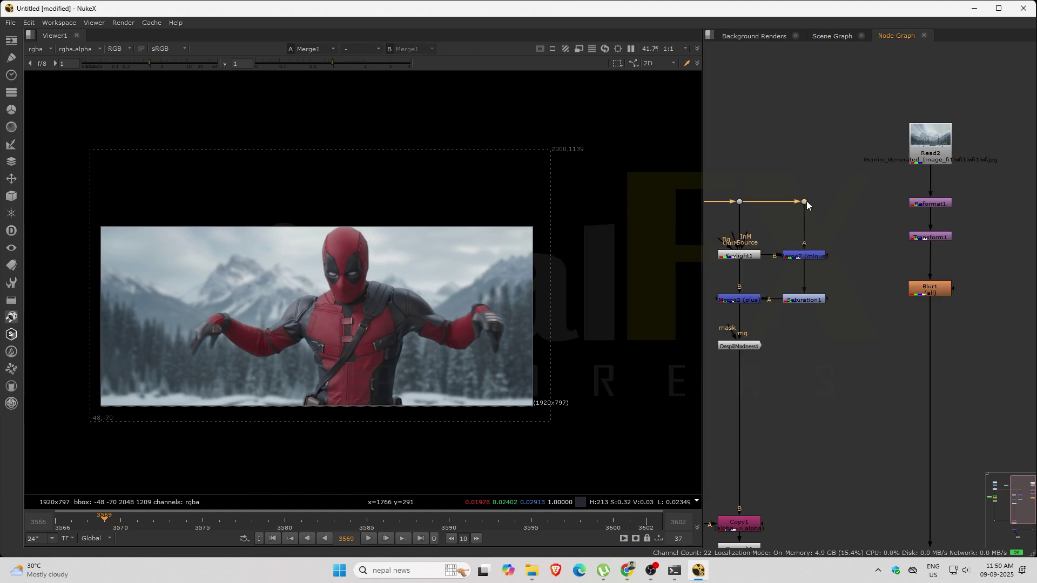
# - Create a Roto node beside Blur1, connect it as the blur's mask, and open its properties
pyautogui.click(986, 286)
pyautogui.press('o')
pyautogui.click(954, 183)
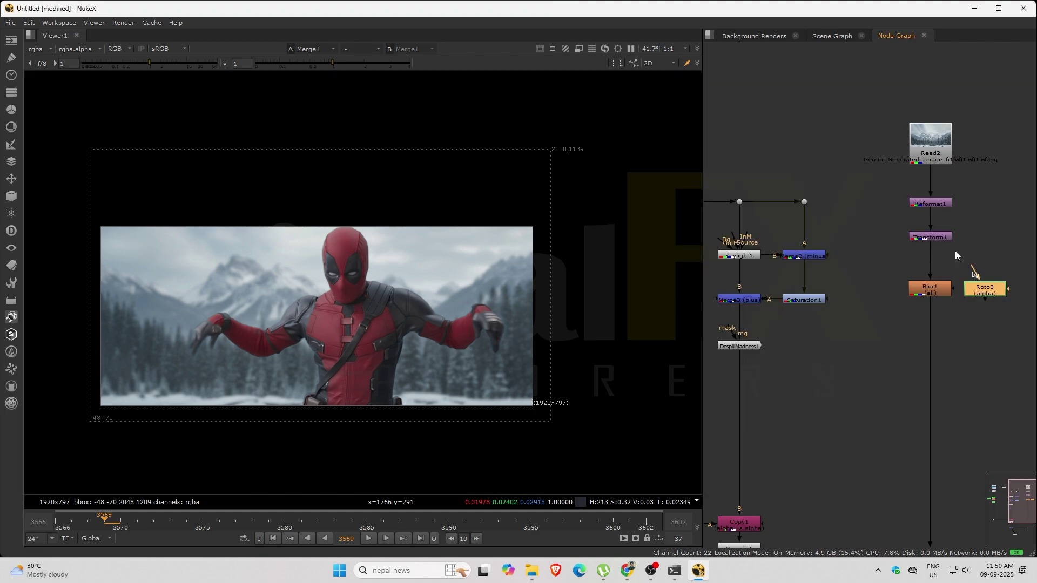
pyautogui.moveTo(983, 290); pyautogui.dragTo(994, 291)
pyautogui.doubleClick(994, 292)
# - Draw a wide rectangle in Roto3 over the mountains and sky, feather it far outward, and shift it down slightly
pyautogui.click(34, 130)
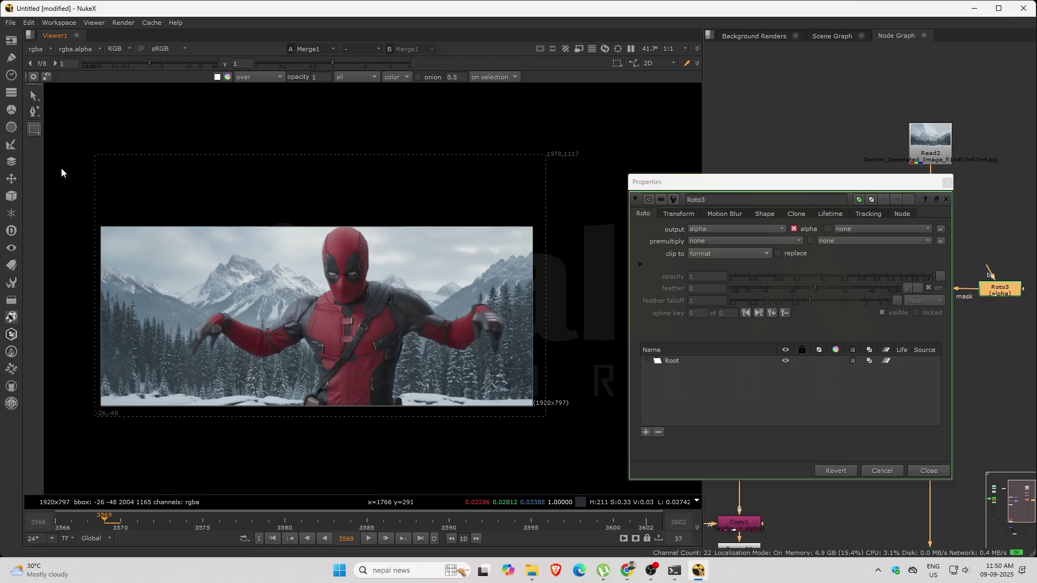
pyautogui.moveTo(64, 166)
pyautogui.mouseDown()
pyautogui.moveTo(578, 300)
pyautogui.moveTo(578, 316)
pyautogui.mouseUp()
pyautogui.moveTo(51, 143); pyautogui.dragTo(599, 352)
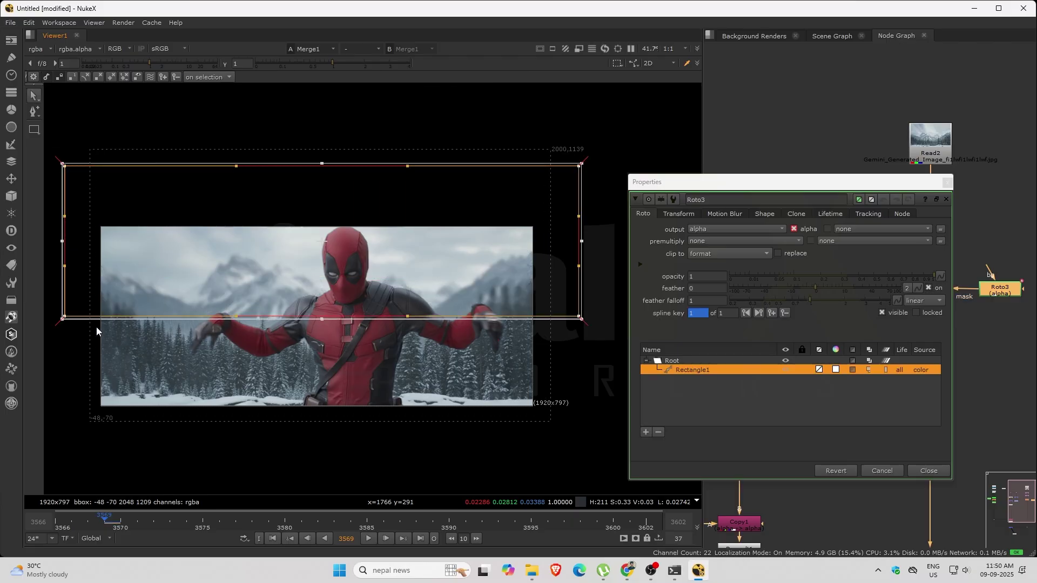
pyautogui.moveTo(57, 325); pyautogui.dragTo(2, 412)
pyautogui.moveTo(230, 282); pyautogui.dragTo(229, 312)
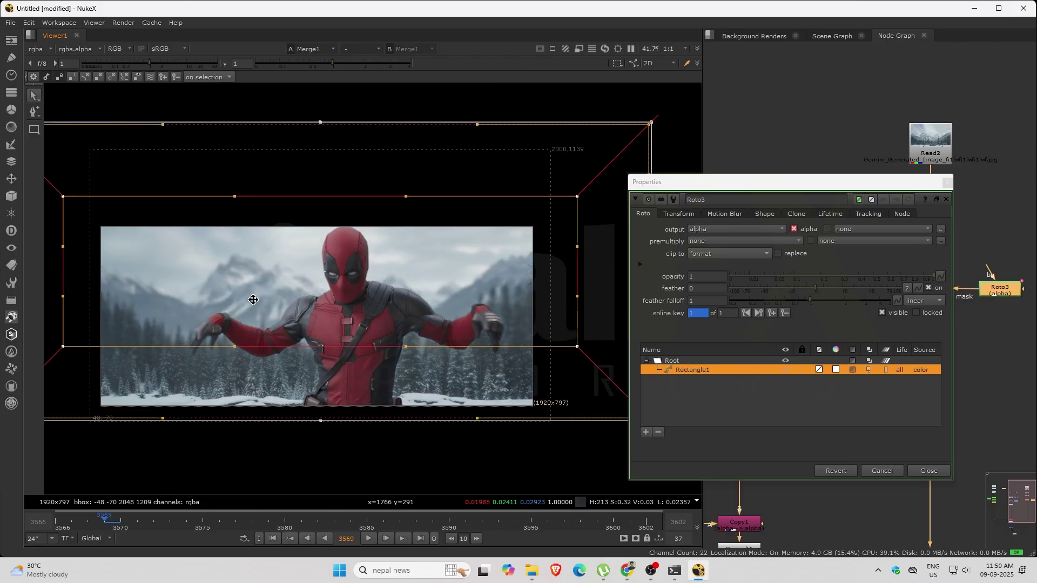
pyautogui.scroll(-3, 253, 299)
pyautogui.moveTo(497, 385); pyautogui.dragTo(501, 399)
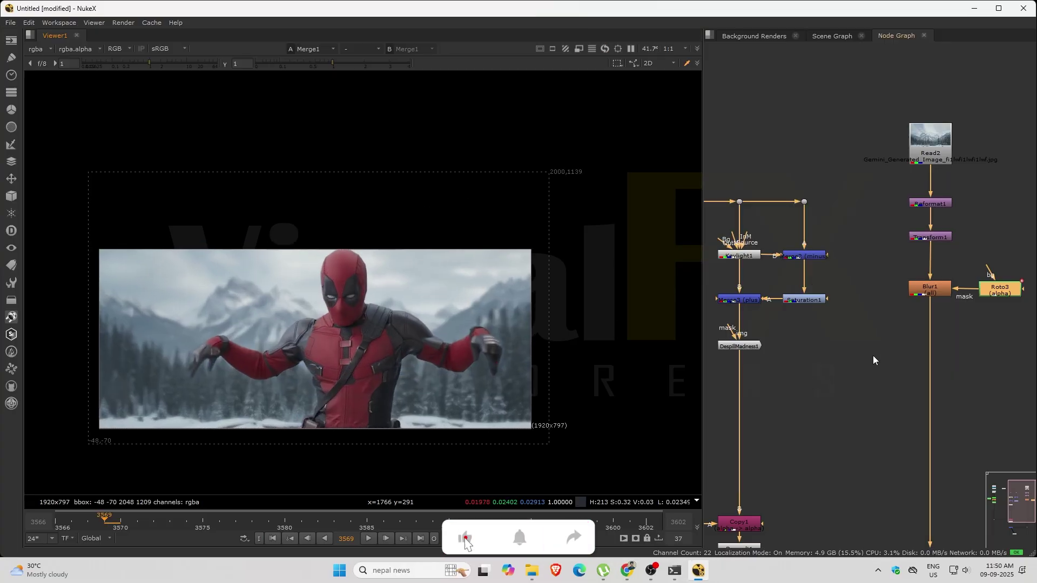
# - Check the blurred-background composite at the first frame, a middle frame and the last frame
pyautogui.scroll(-3, 872, 356)
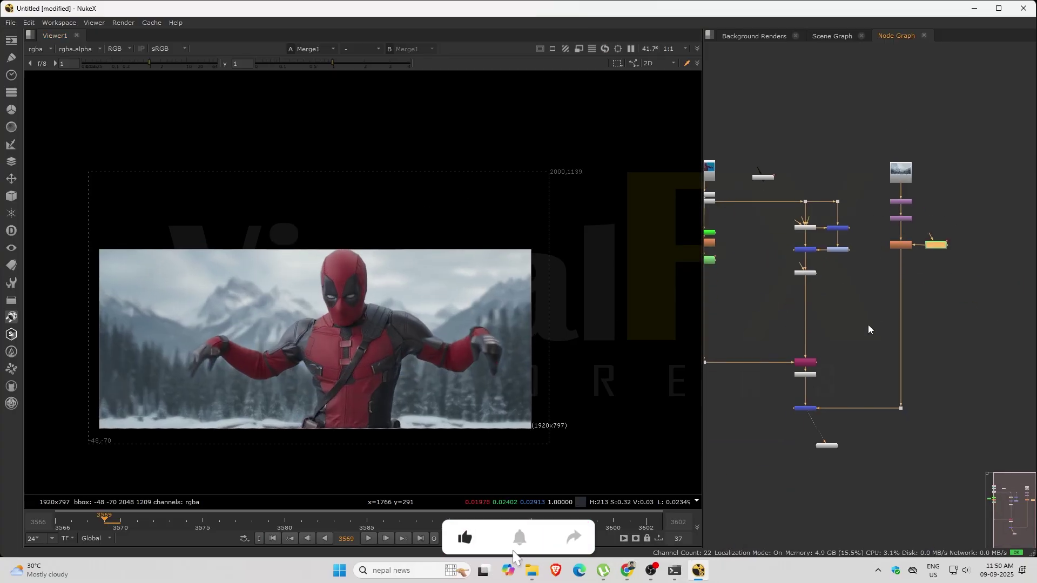
pyautogui.click(59, 524)
pyautogui.click(417, 524)
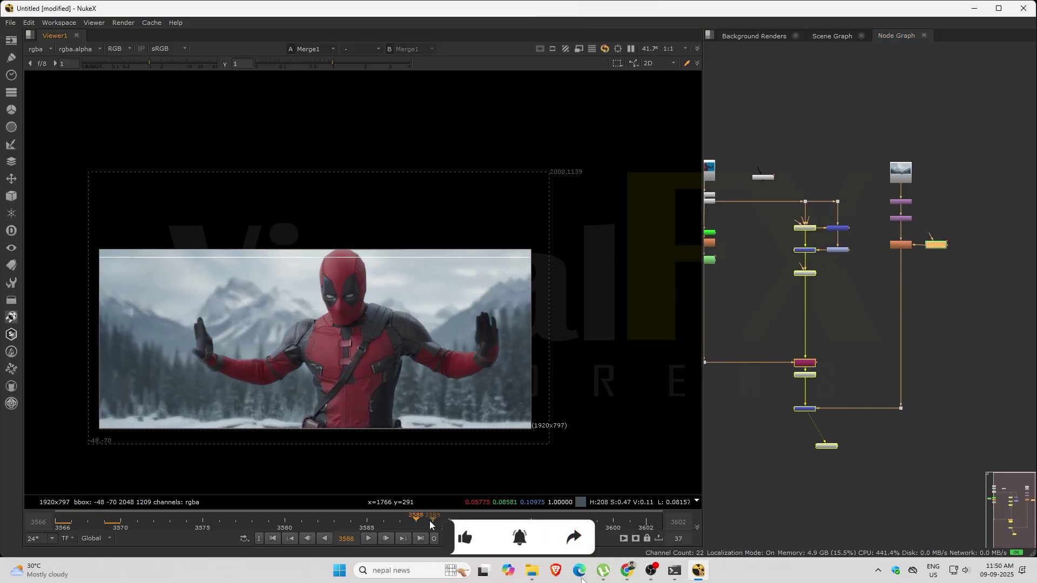
pyautogui.click(647, 523)
pyautogui.scroll(3, 912, 271)
pyautogui.press('Tab')
pyautogui.write('ns')
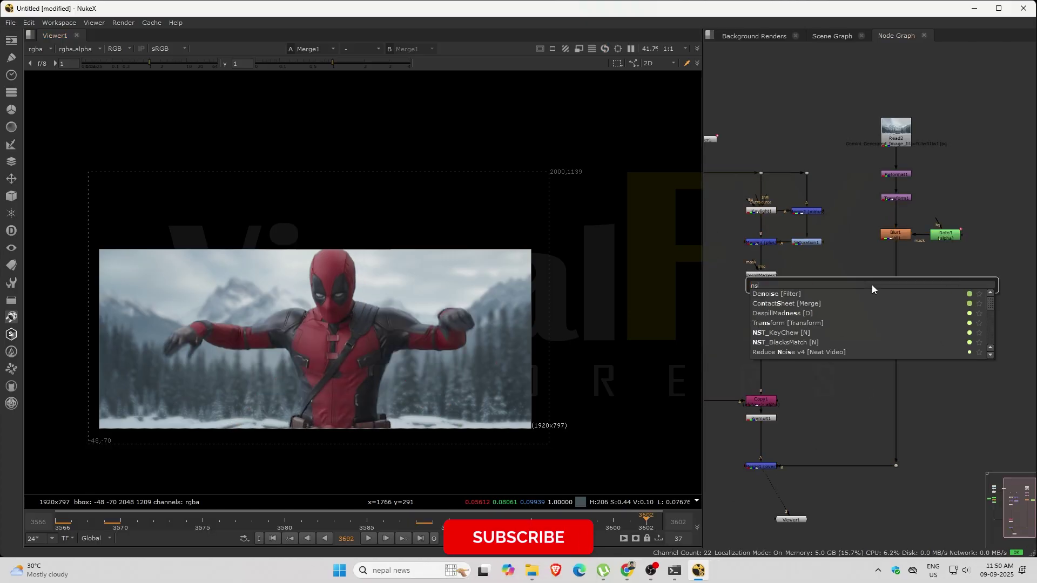
pyautogui.press('BackSpace')
pyautogui.press('BackSpace')
pyautogui.press('Escape')
# - Add a BlacksMatch node below Blur1 on the background branch and set its mix to 0
pyautogui.press('Tab')
pyautogui.write('b')
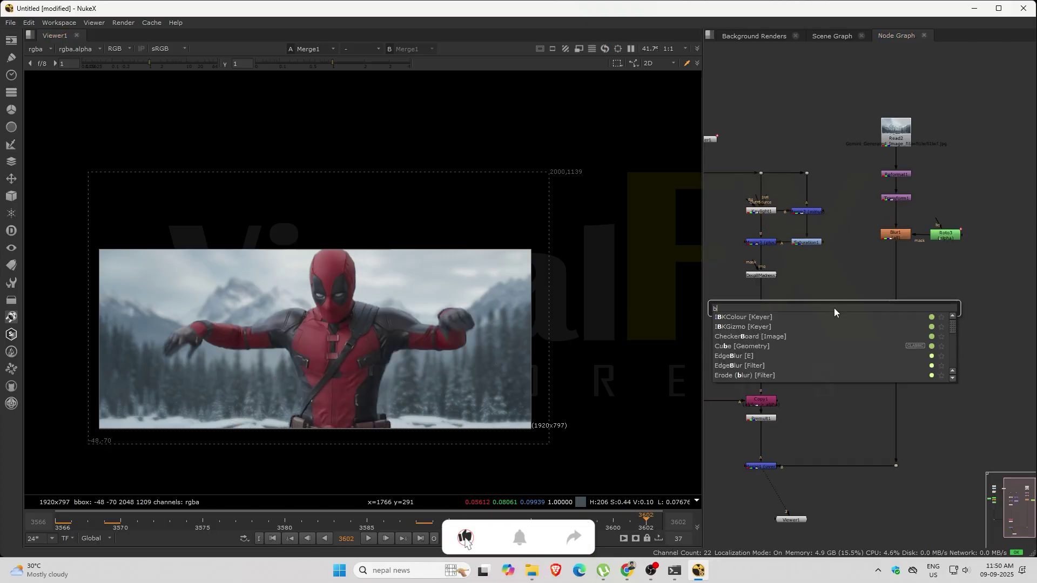
pyautogui.write('lack')
pyautogui.press('Return')
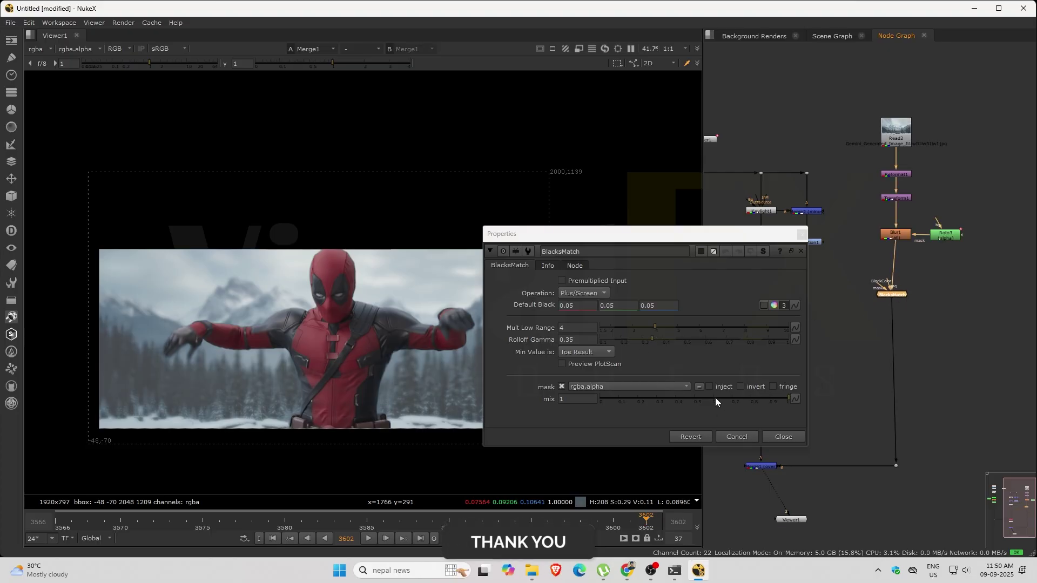
pyautogui.moveTo(716, 398); pyautogui.dragTo(583, 401)
# - Viewing only the red channel, lower BlacksMatch's Default Black red value to -3.26 and align the node under Blur1
pyautogui.press('r')
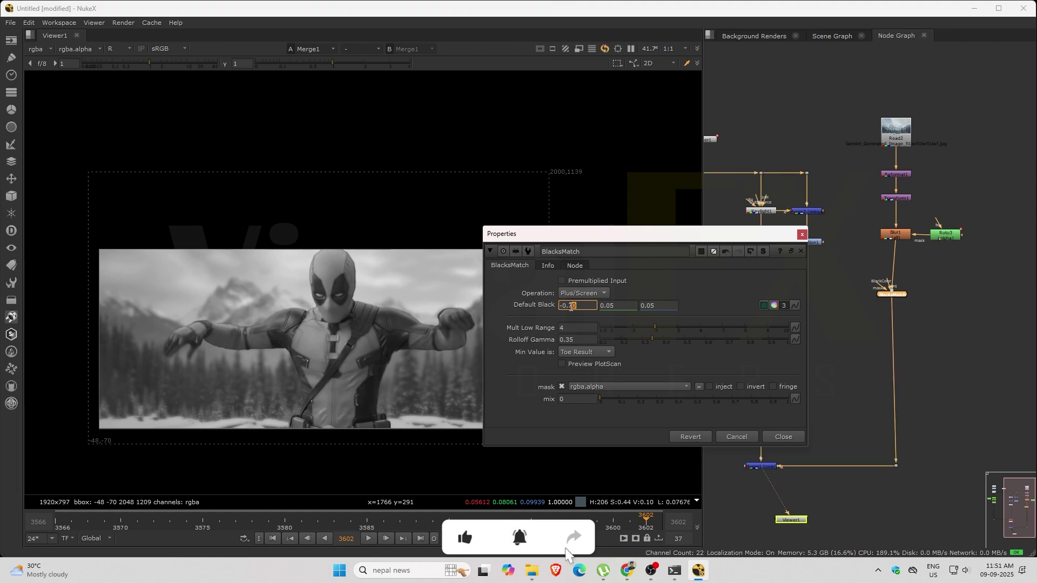
pyautogui.scroll(-20, 572, 306)
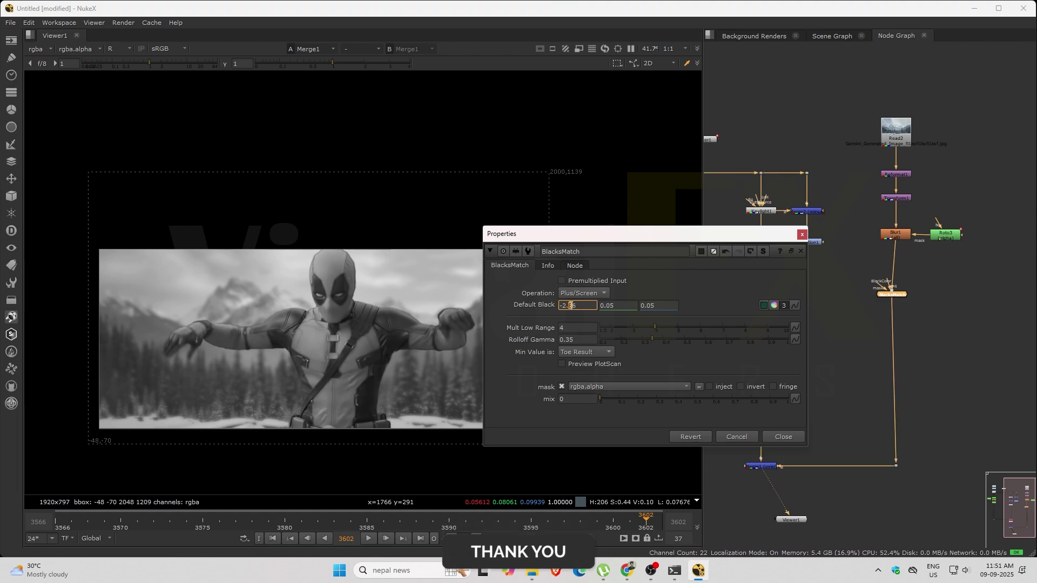
pyautogui.moveTo(892, 294); pyautogui.dragTo(895, 297)
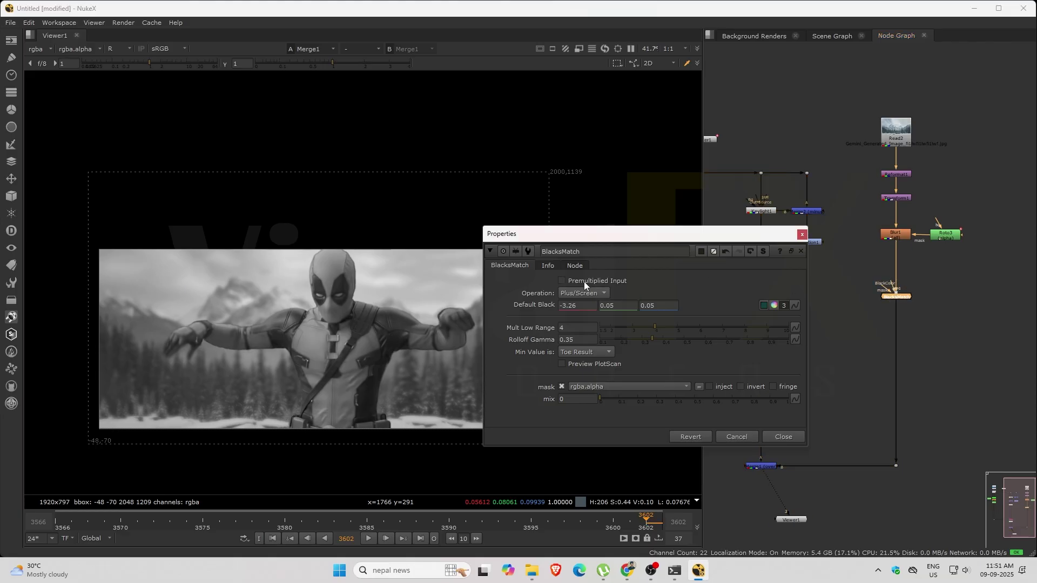
# - Lower BlacksMatch's Default Black green value to -0.19 and set the mix back to 1
pyautogui.click(611, 306)
pyautogui.scroll(-10, 611, 306)
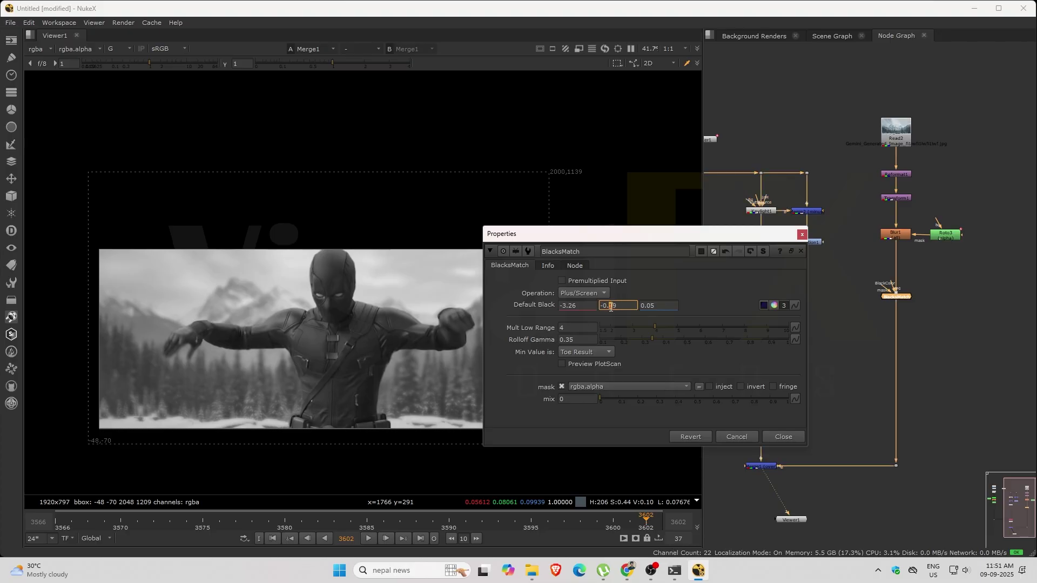
pyautogui.moveTo(601, 399); pyautogui.dragTo(797, 397)
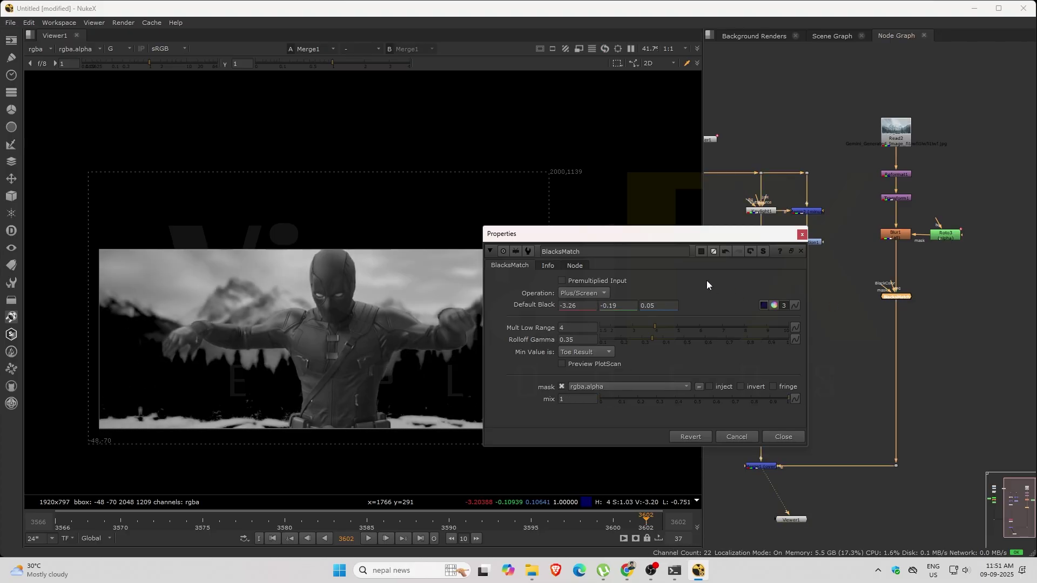
pyautogui.click(795, 328)
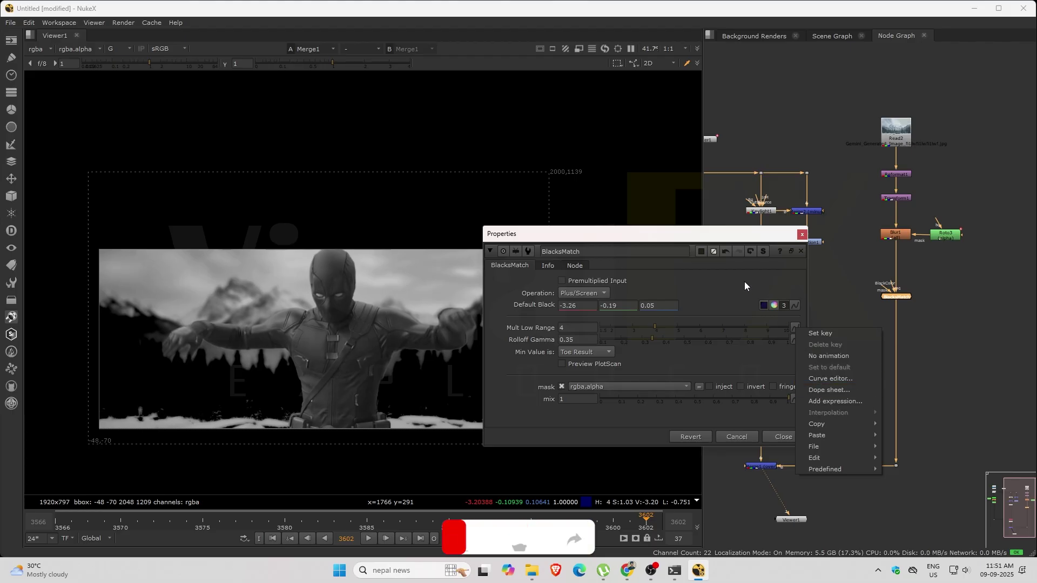
# - Reset BlacksMatch's Default Black values to default, then lower its red value to -0.012 while viewing only the red channel
pyautogui.click(750, 252)
pyautogui.click(385, 309)
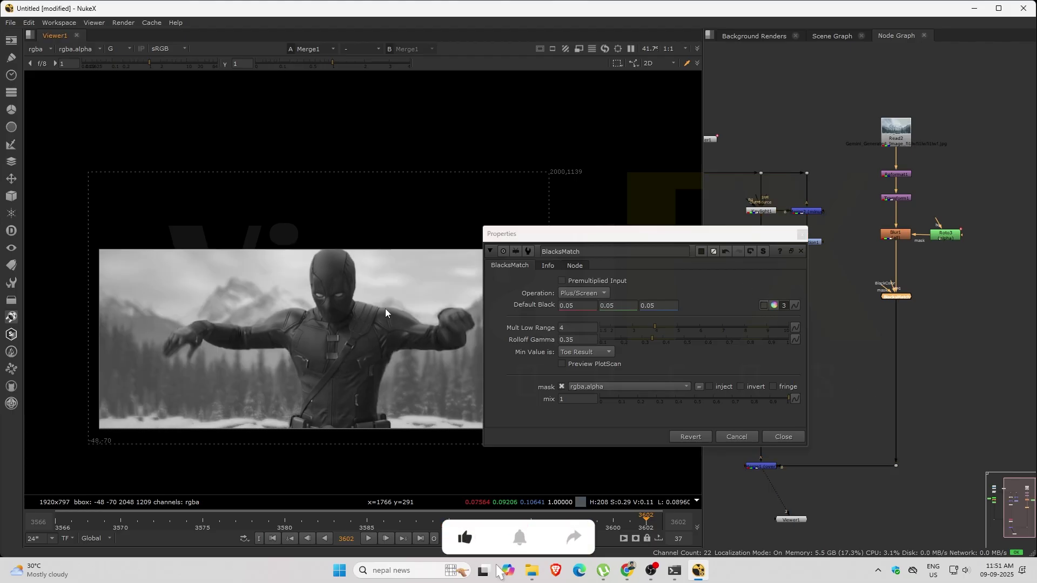
pyautogui.press('r')
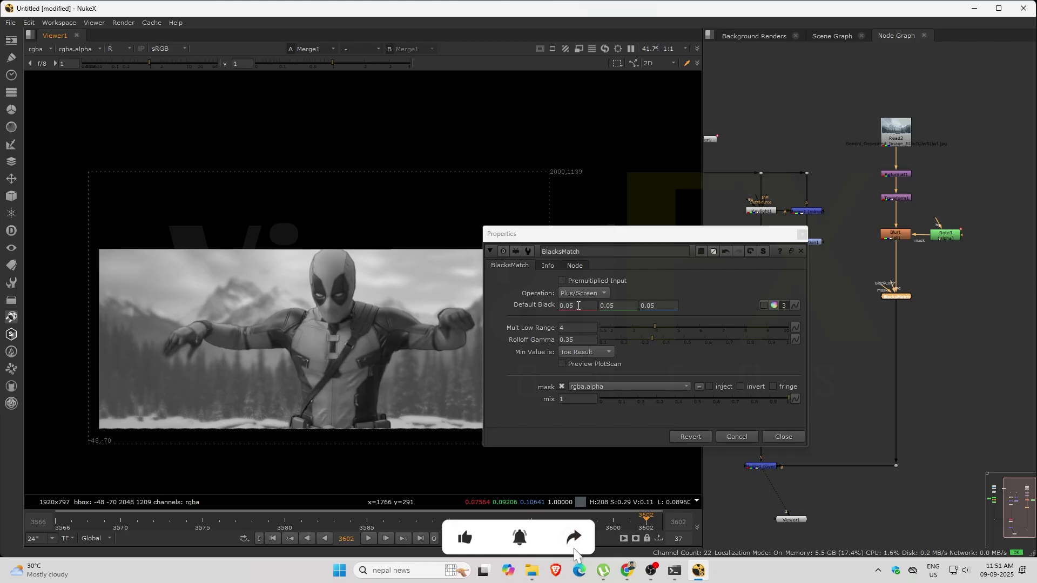
pyautogui.click(578, 306)
pyautogui.press('Down')
pyautogui.press('Down')
pyautogui.press('Down')
pyautogui.press('Down')
pyautogui.press('Down')
pyautogui.press('Down')
pyautogui.press('Down')
pyautogui.press('Up')
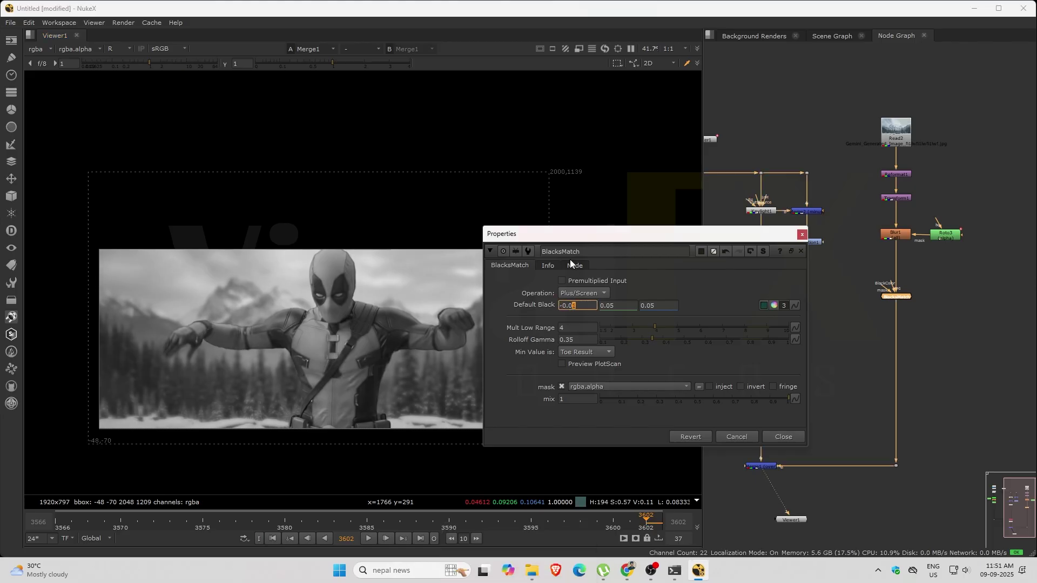
pyautogui.moveTo(571, 236); pyautogui.dragTo(716, 219)
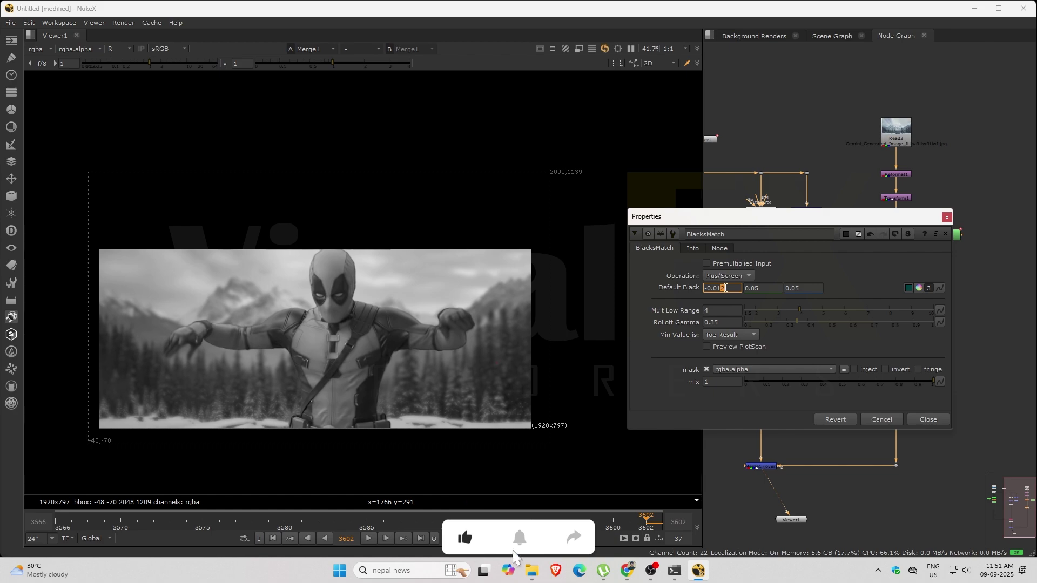
# - Lower BlacksMatch's Default Black green value to -0.025 while viewing only the green channel
pyautogui.click(759, 288)
pyautogui.press('Down')
pyautogui.press('Down')
pyautogui.press('Down')
pyautogui.press('Down')
pyautogui.press('Down')
pyautogui.press('Down')
pyautogui.press('Down')
pyautogui.press('Down')
pyautogui.press('Down')
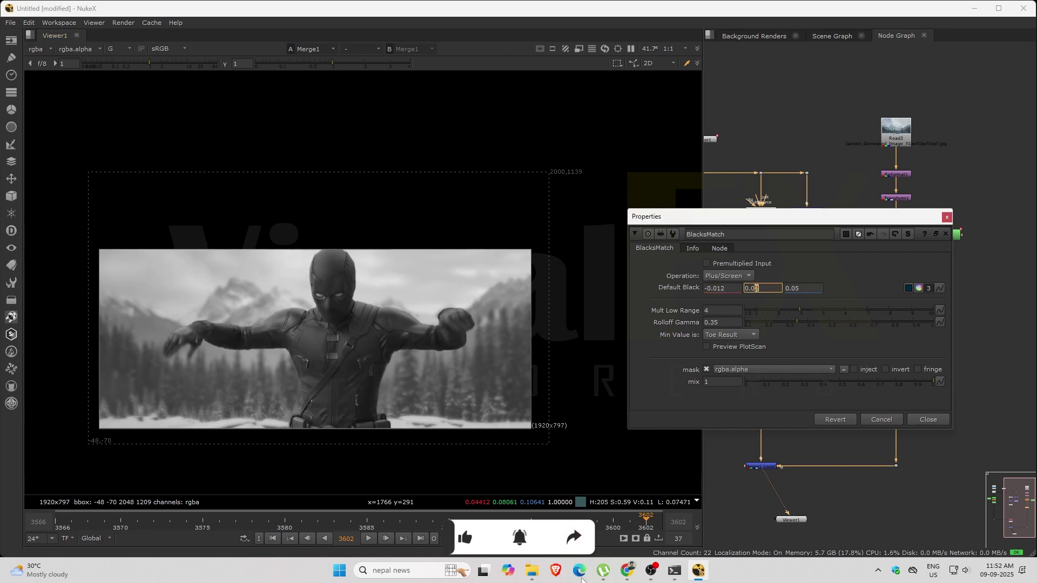
pyautogui.press('Up')
pyautogui.press('Right')
pyautogui.press('Up')
pyautogui.press('Up')
pyautogui.press('Up')
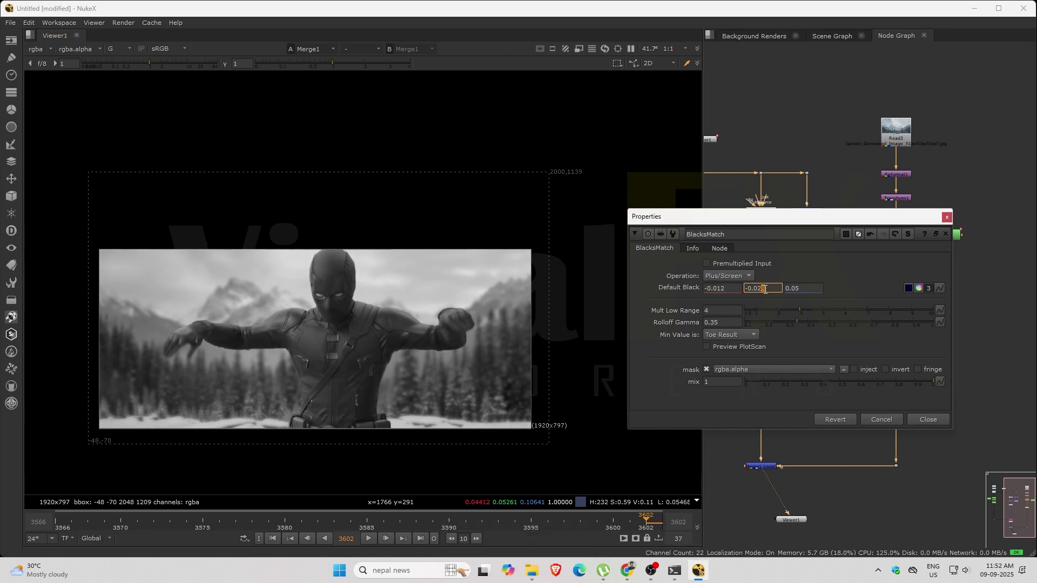
pyautogui.press('Up')
pyautogui.press('Up')
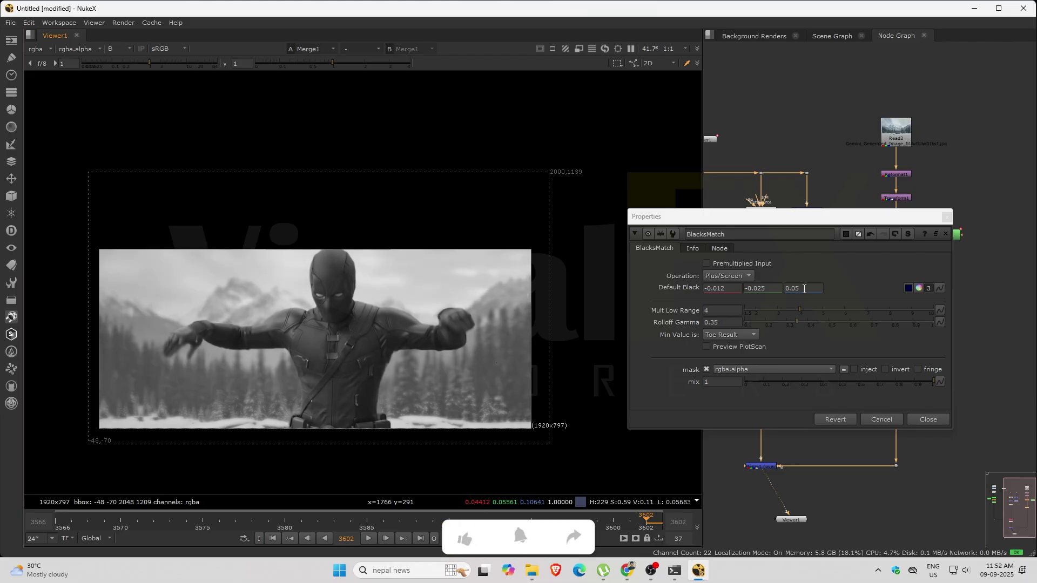
# - Viewing only the blue channel, lower BlacksMatch's Default Black blue value to -0.035, restore the RGB view and close the node's properties
pyautogui.click(797, 288)
pyautogui.press('Down')
pyautogui.press('Down')
pyautogui.press('Down')
pyautogui.press('Down')
pyautogui.press('Down')
pyautogui.press('Down')
pyautogui.press('Down')
pyautogui.press('Down')
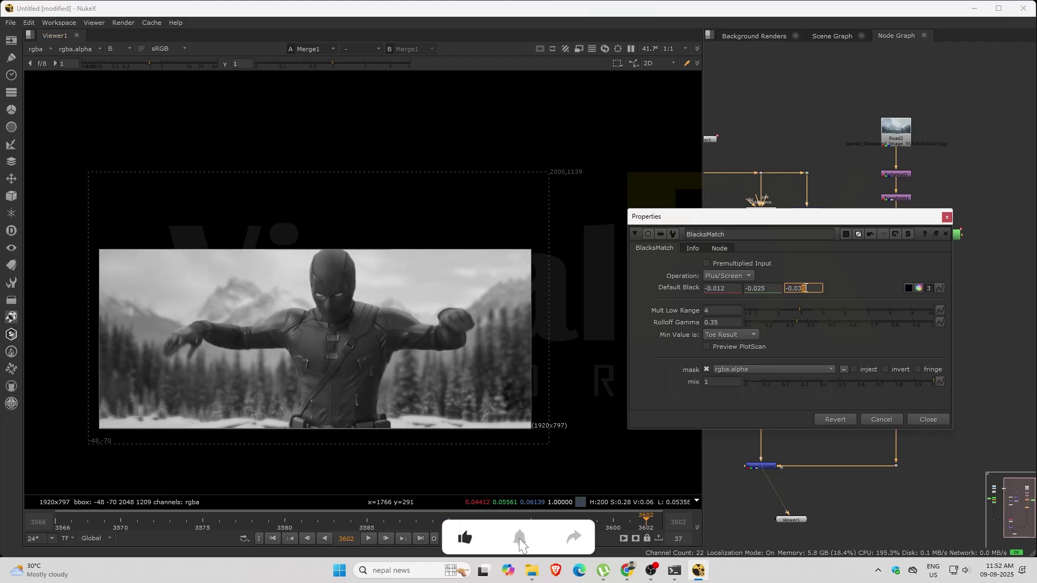
pyautogui.press('b')
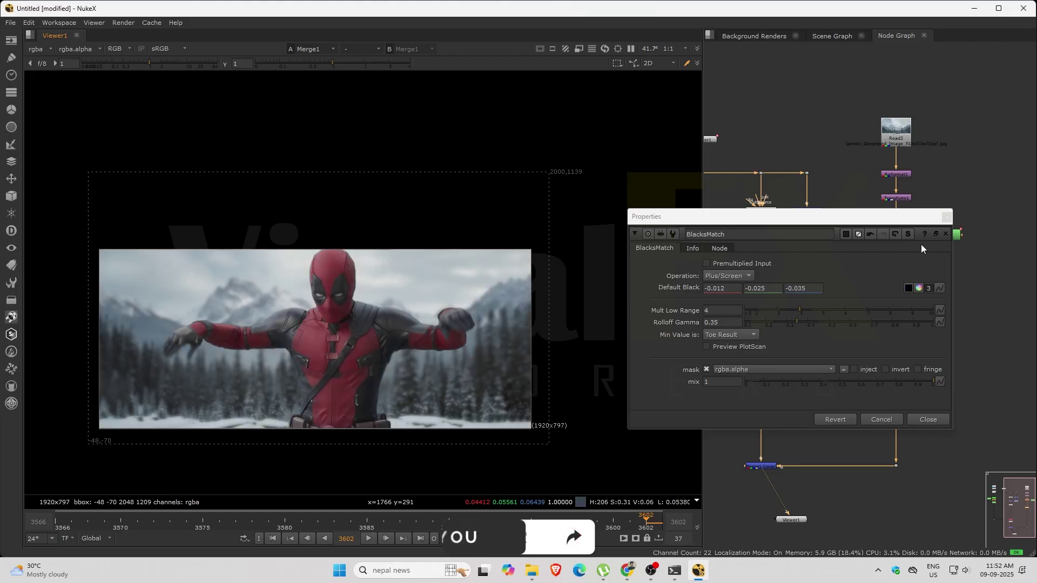
pyautogui.click(947, 217)
# - Compare the composite with BlacksMatch disabled and enabled, leaving it enabled, and go to the first frame
pyautogui.click(898, 297)
pyautogui.press('d')
pyautogui.press('d')
pyautogui.press('d')
pyautogui.press('d')
pyautogui.press('d')
pyautogui.press('d')
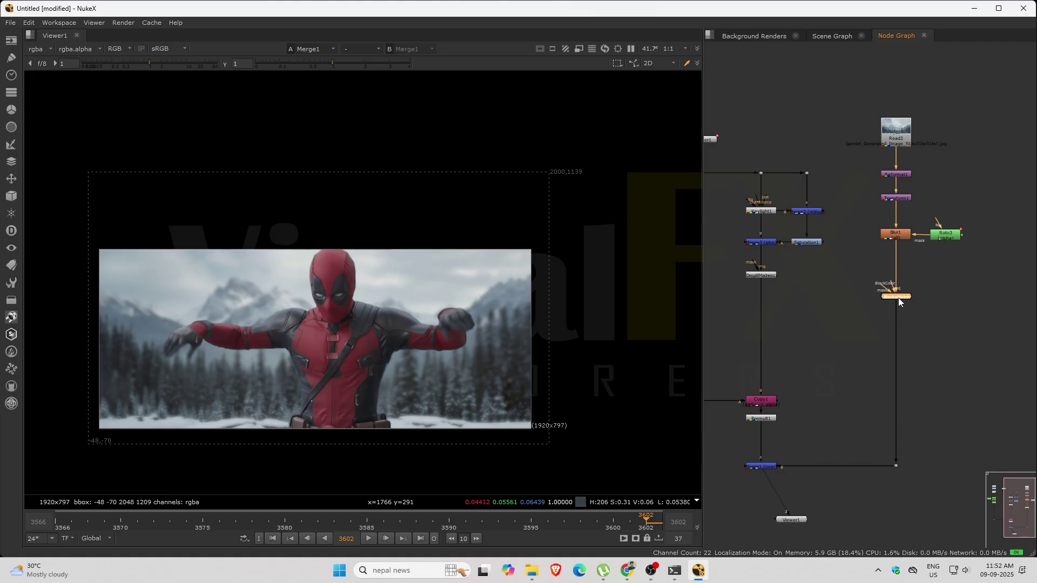
pyautogui.click(57, 520)
# - Insert the unconnected Tracker1 node into the background branch directly below BlacksMatch
pyautogui.moveTo(751, 292); pyautogui.dragTo(884, 317)
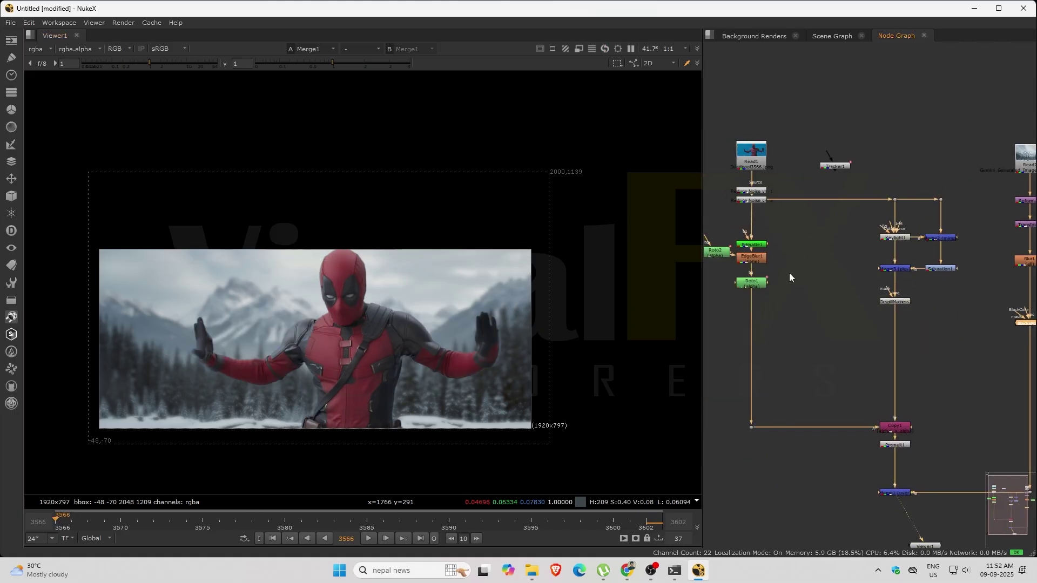
pyautogui.moveTo(789, 273); pyautogui.dragTo(912, 268)
pyautogui.scroll(3, 948, 166)
pyautogui.moveTo(960, 157); pyautogui.dragTo(793, 211)
pyautogui.scroll(-4, 969, 317)
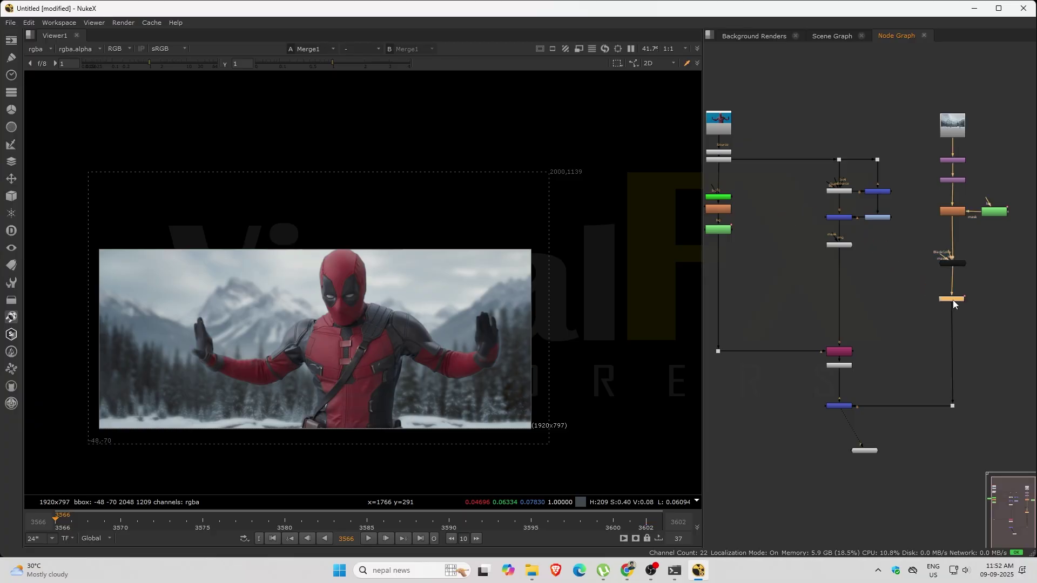
# - Play back the tracked composite, stop it, and examine the outstretched forearm's edge up close at frame 3582
pyautogui.click(370, 539)
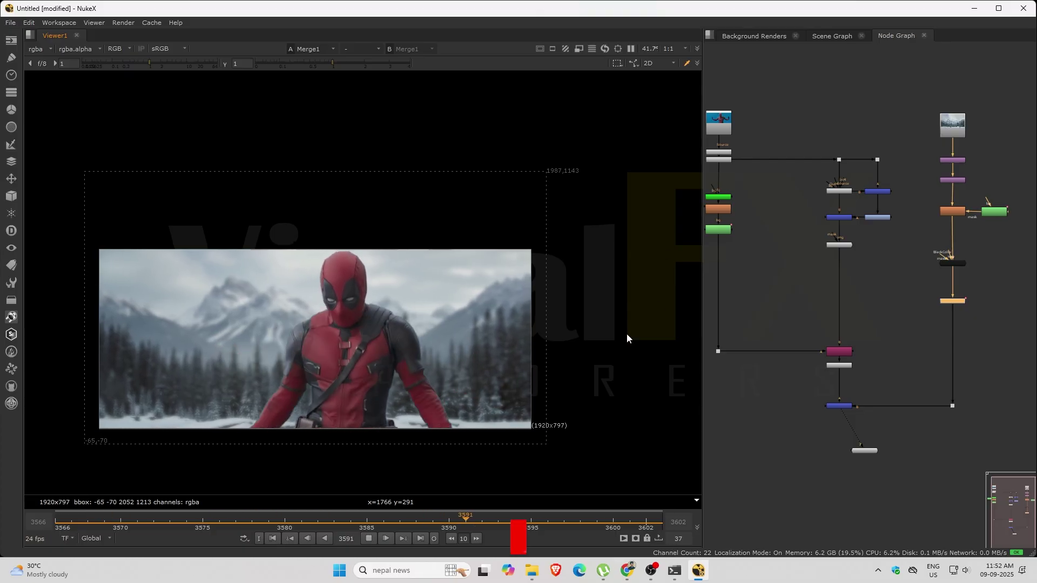
pyautogui.click(370, 540)
pyautogui.moveTo(410, 522); pyautogui.dragTo(321, 522)
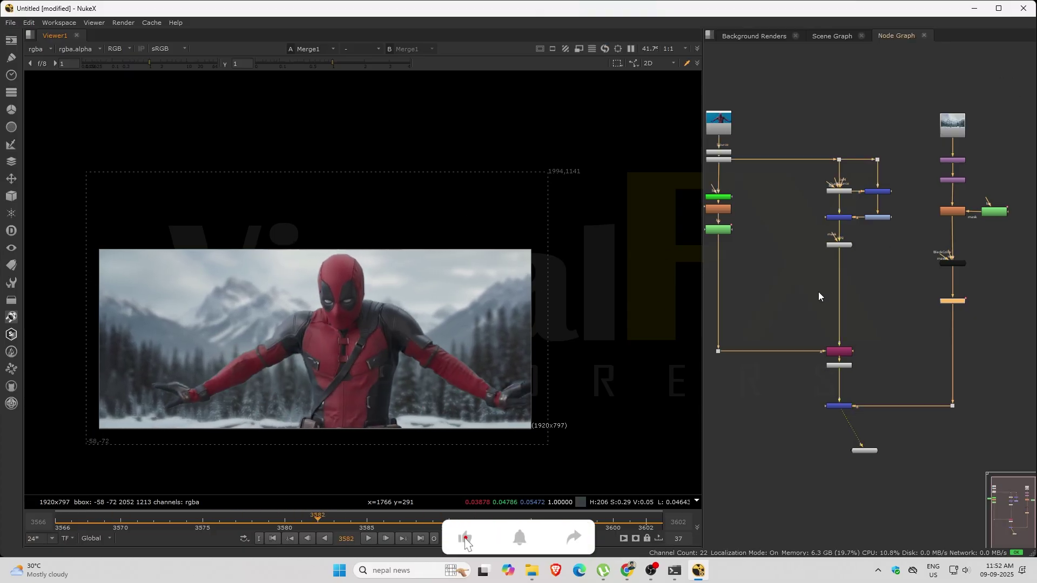
pyautogui.scroll(6, 415, 403)
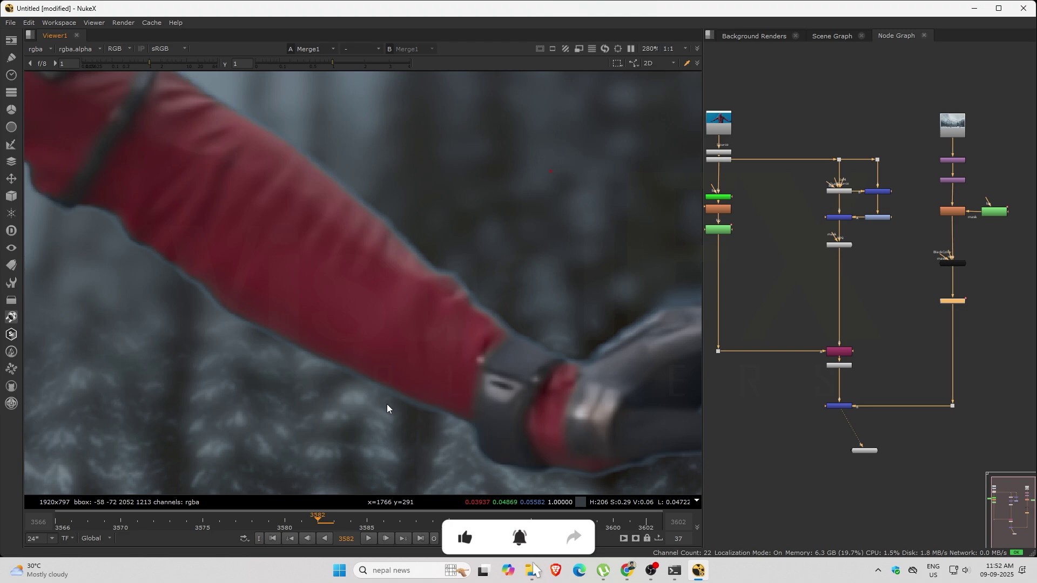
# - Add a second DespillMadness node and place it on a new dotted branch off the footage line ahead of Keylight1
pyautogui.scroll(2, 843, 319)
pyautogui.press('Tab')
pyautogui.write('desp')
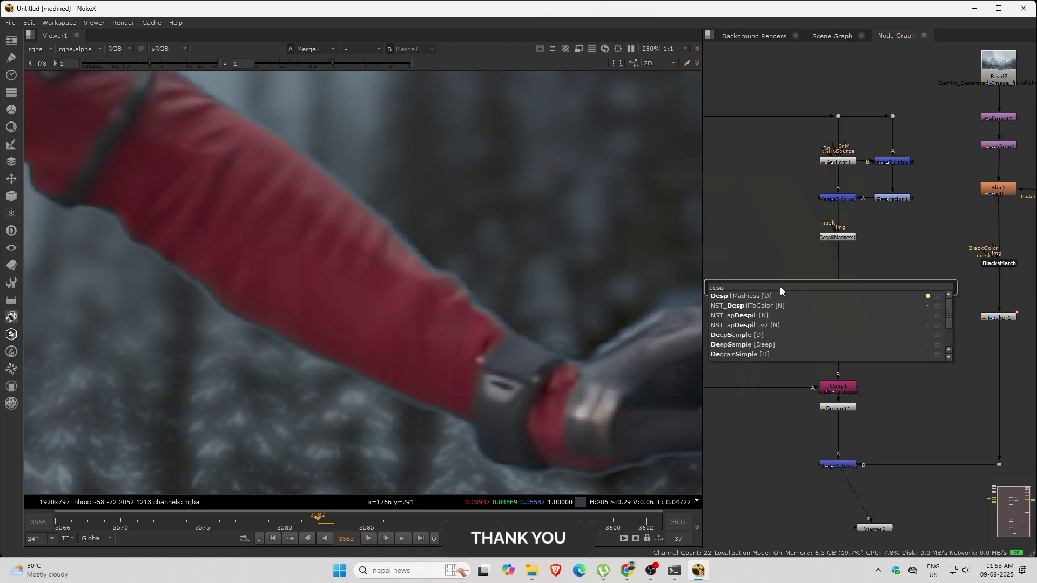
pyautogui.click(748, 297)
pyautogui.moveTo(785, 293); pyautogui.dragTo(820, 132)
pyautogui.keyDown('ctrl'); pyautogui.click(818, 131); pyautogui.keyUp('ctrl')
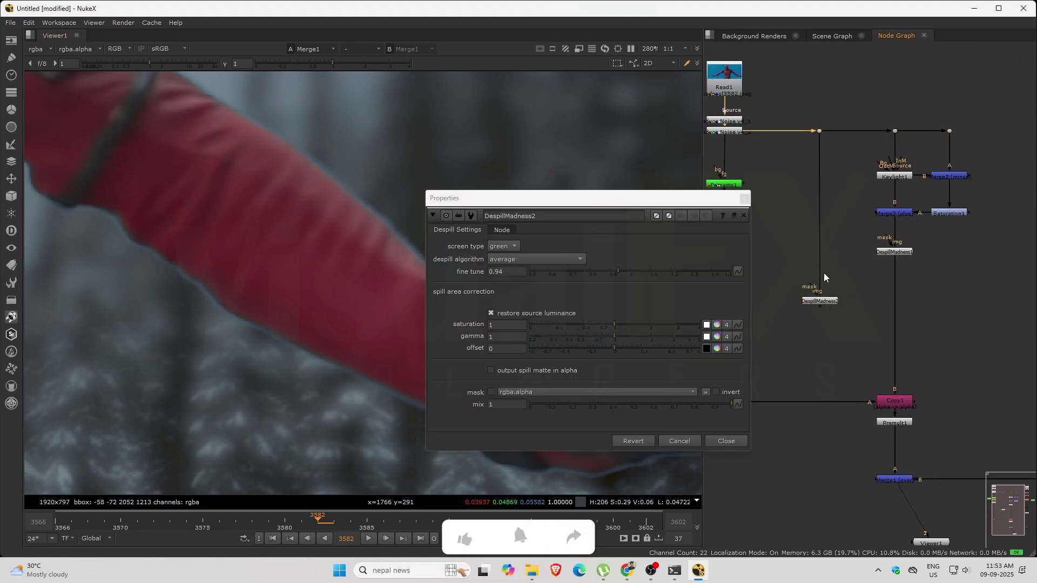
# - View the new DespillMadness node's output and set its screen type to blue
pyautogui.click(823, 302)
pyautogui.press('1')
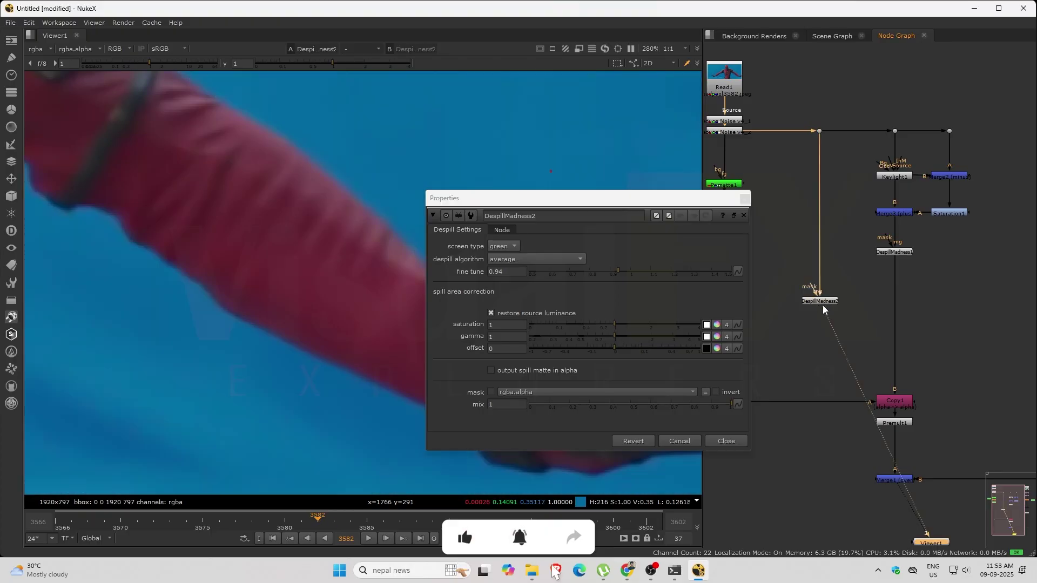
pyautogui.click(503, 246)
pyautogui.click(505, 258)
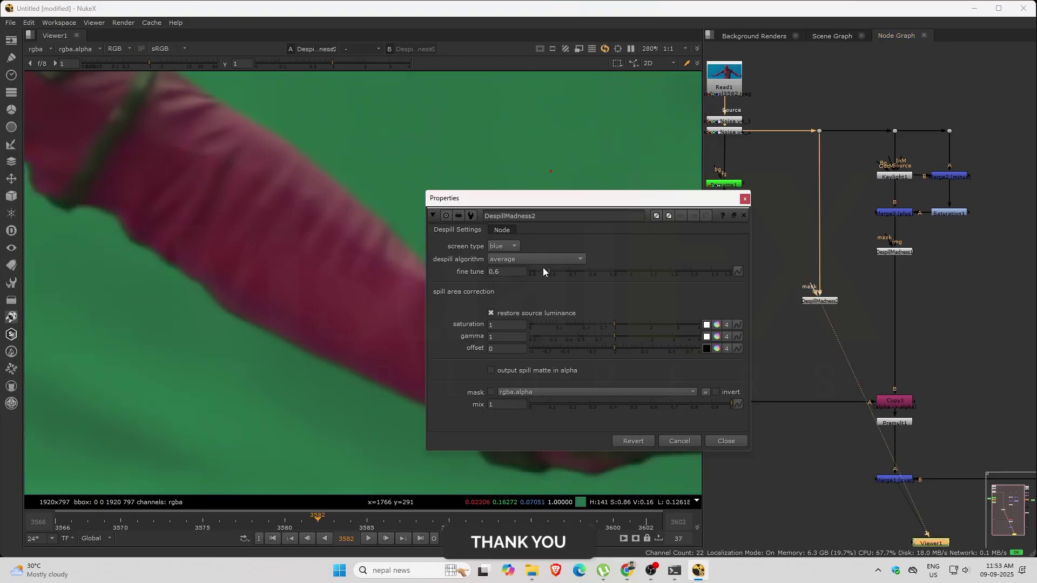